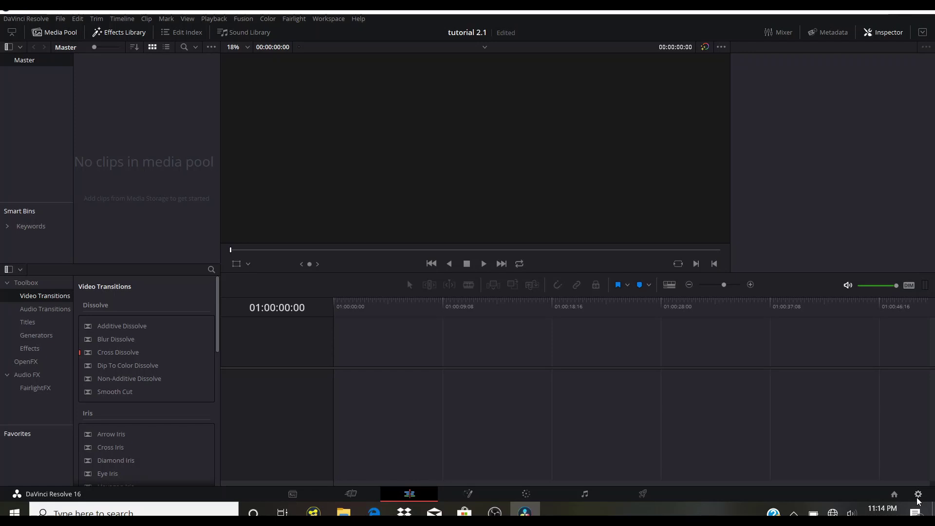
Review the timeline frame rate options in the project's master settings and close the settings without saving.
left_click(917, 497)
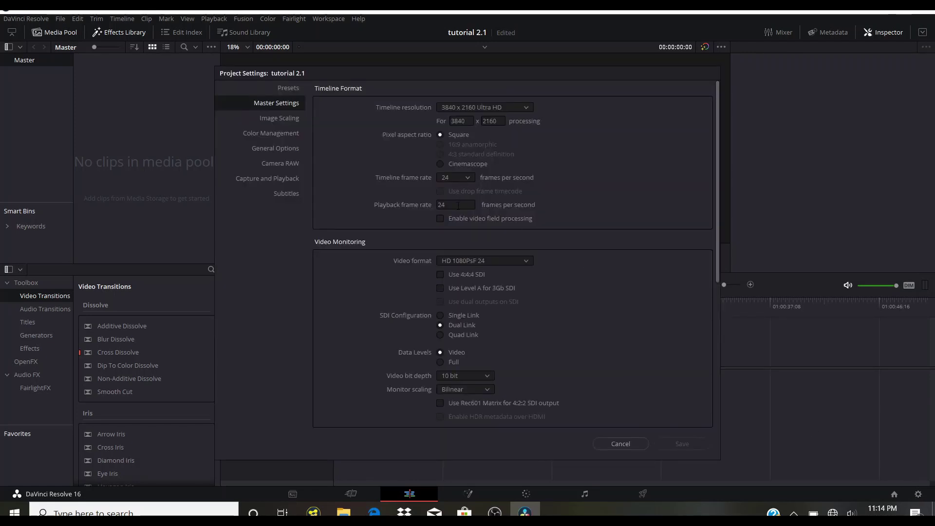
left_click(469, 178)
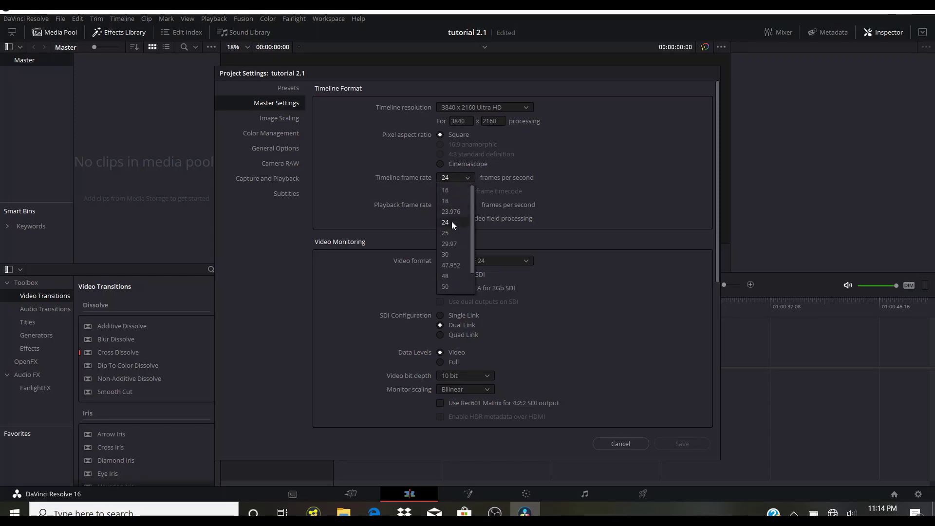
left_click(559, 188)
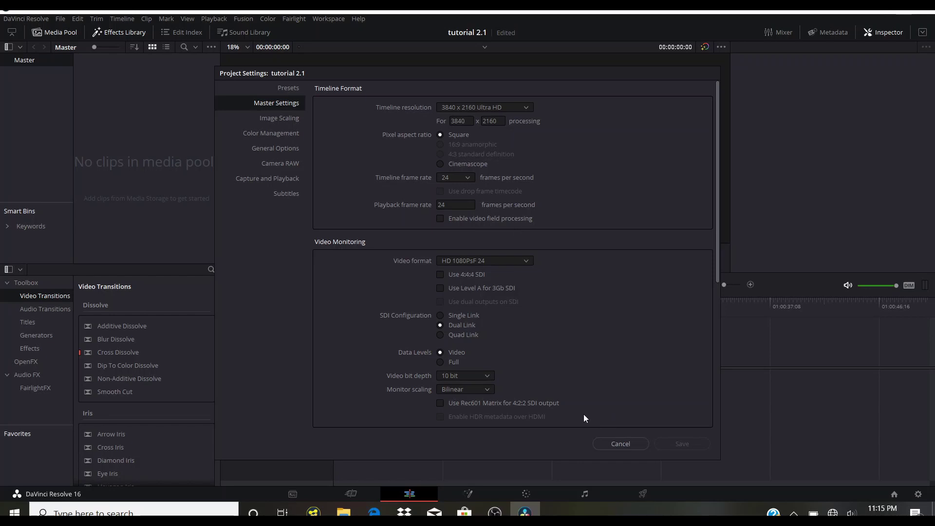
left_click(606, 442)
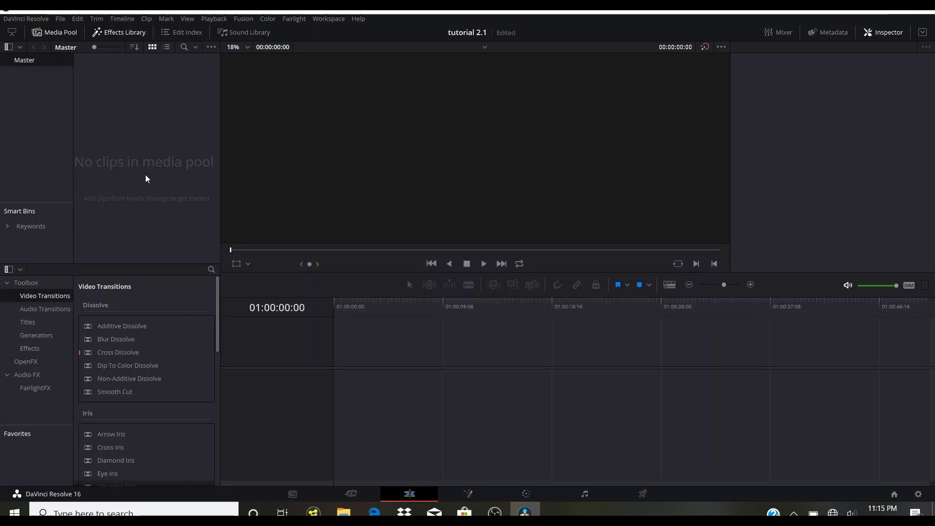
Create a new Fusion composition clip with default settings and place it at the start of a new timeline.
right_click(142, 152)
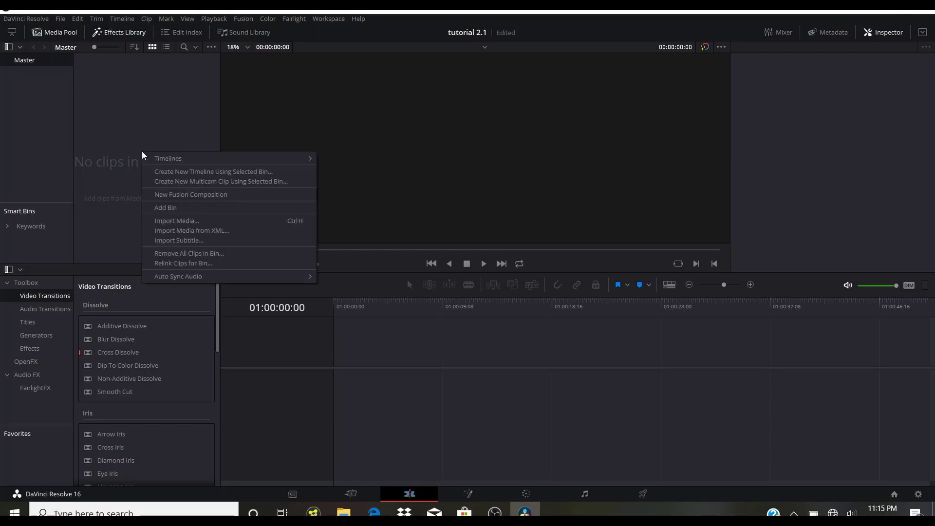
left_click(168, 196)
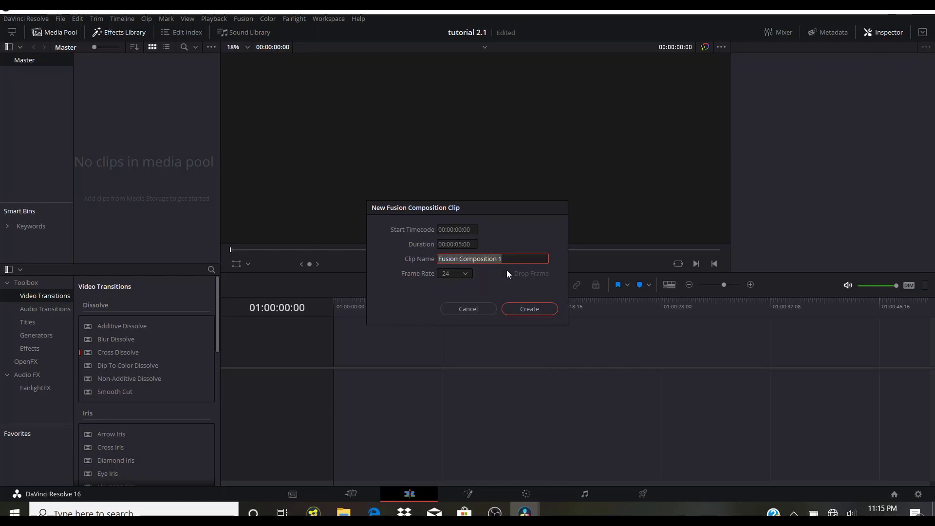
left_click(527, 309)
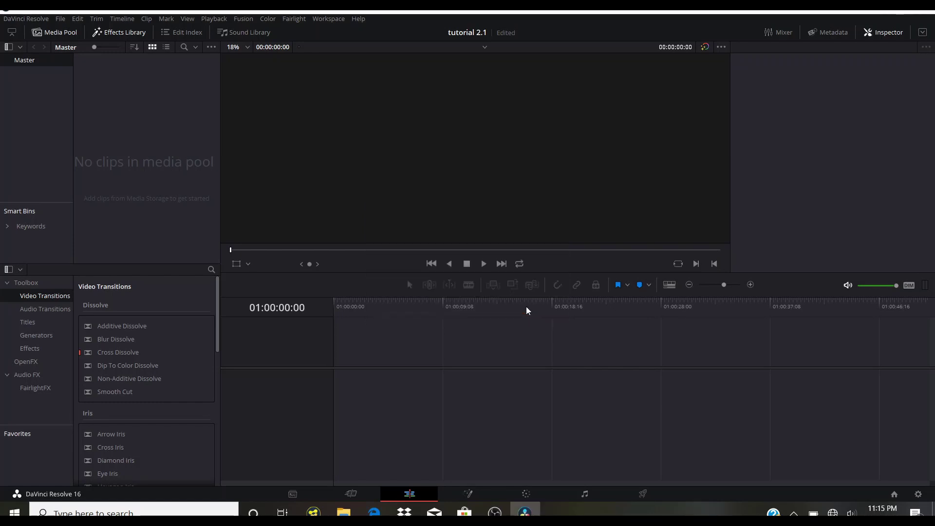
left_click_drag(112, 77, 330, 375)
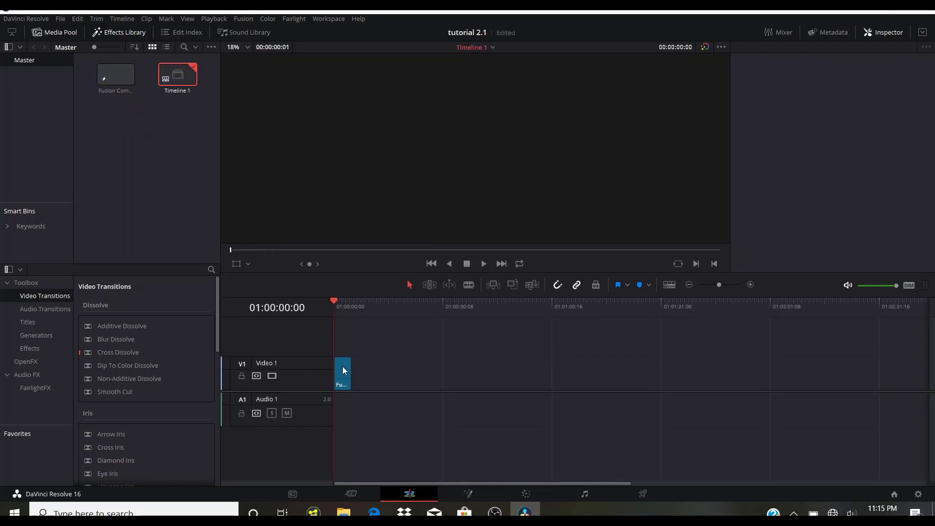
Open the composition clip on the Fusion page and move MediaOut1 to the lower-right area of the node graph.
left_click(342, 369)
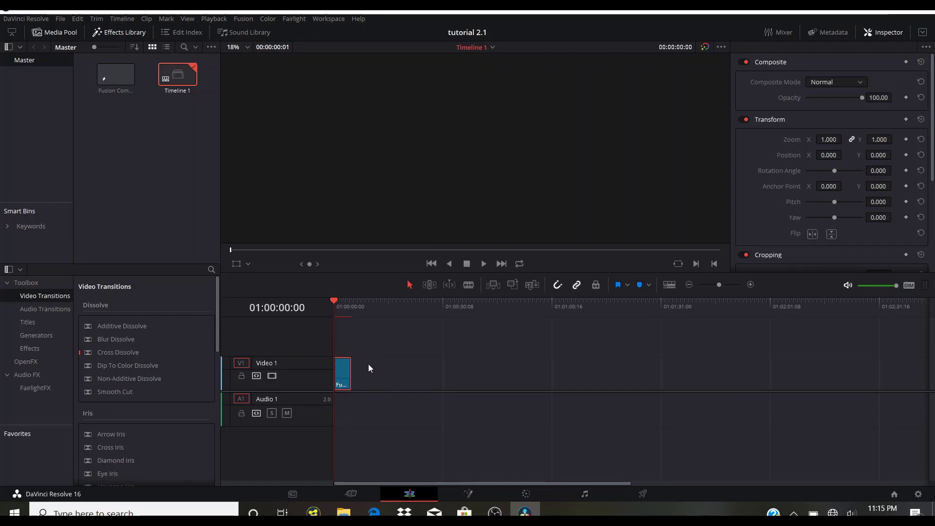
left_click(466, 494)
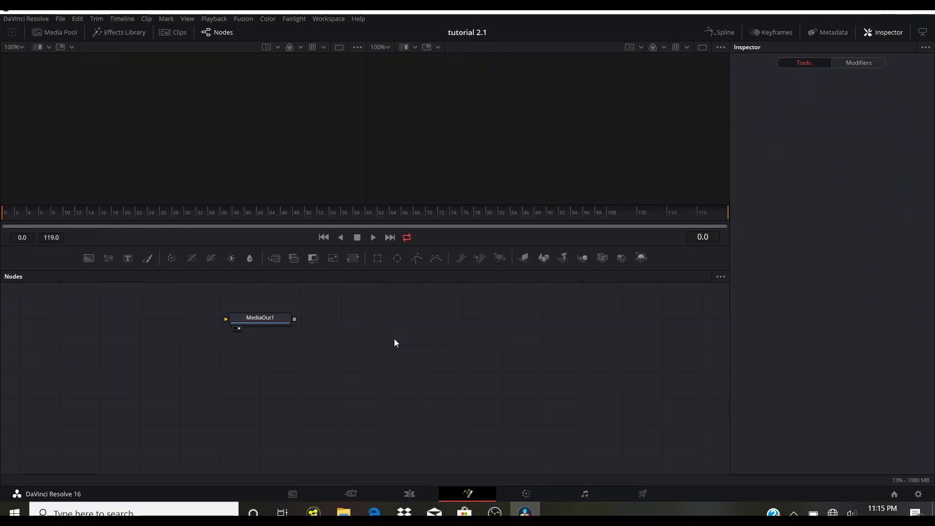
left_click(257, 319)
left_click_drag(258, 325, 665, 453)
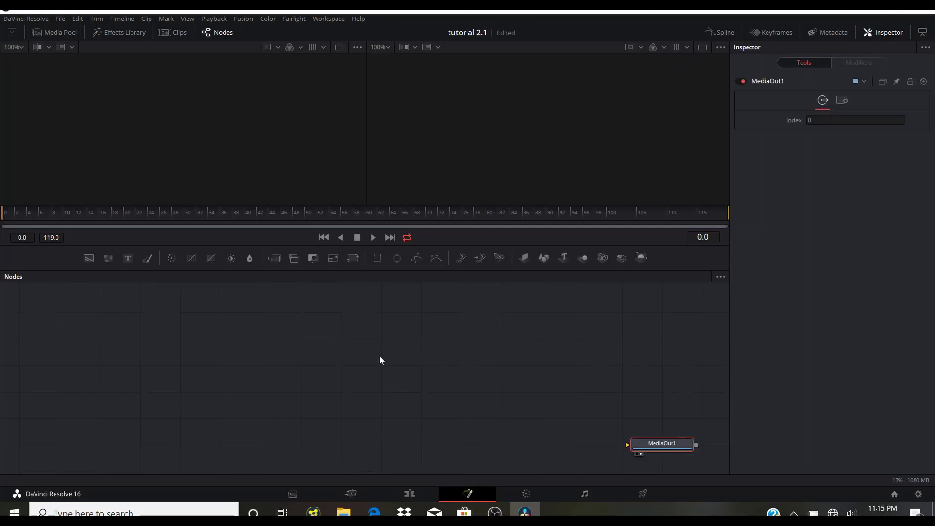
Set the node graph's connection style to Orthogonal Pipes.
right_click(272, 326)
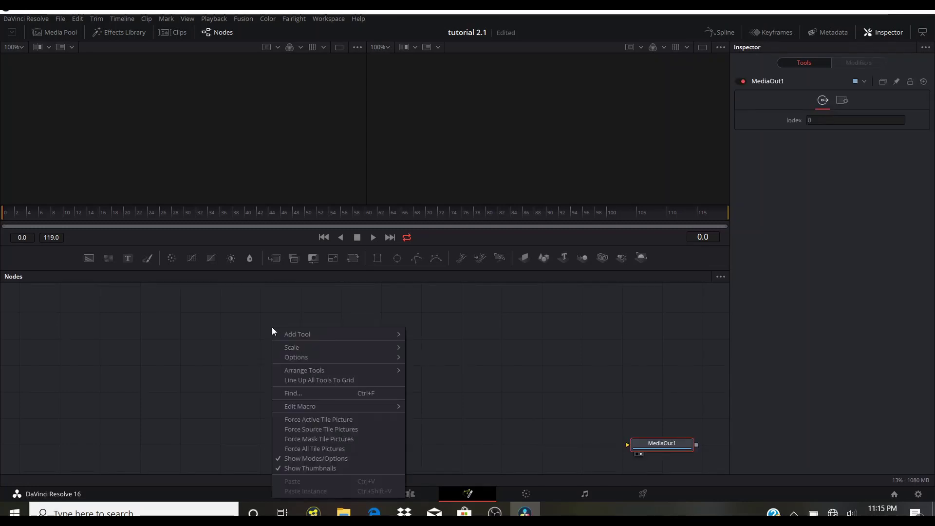
mouse_move(316, 362)
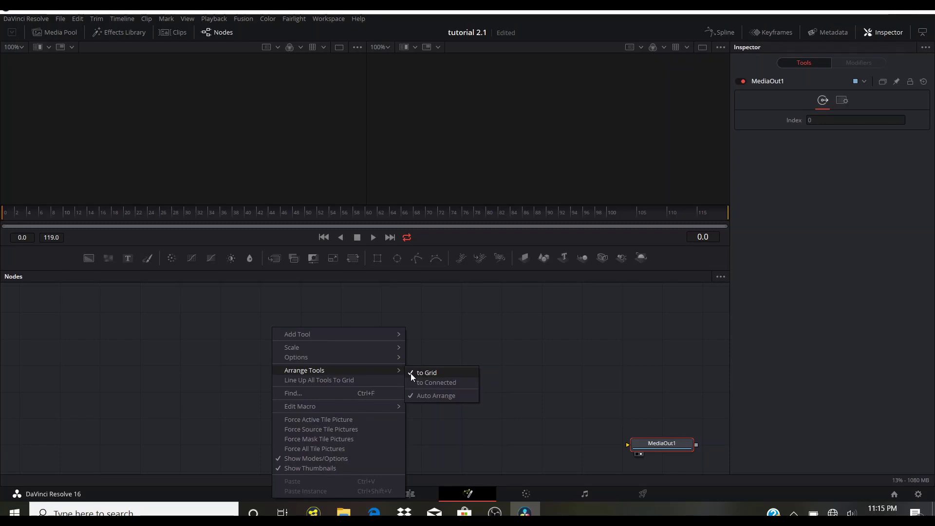
mouse_move(384, 361)
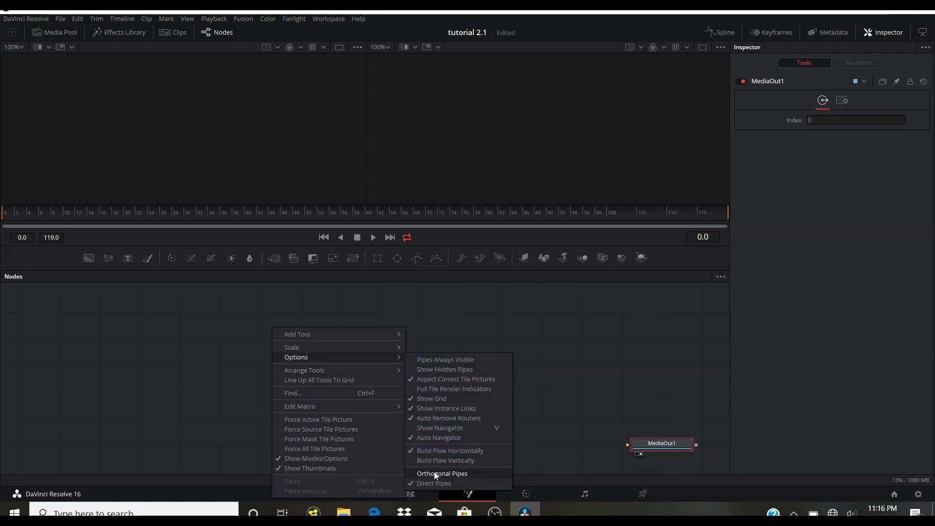
left_click(435, 474)
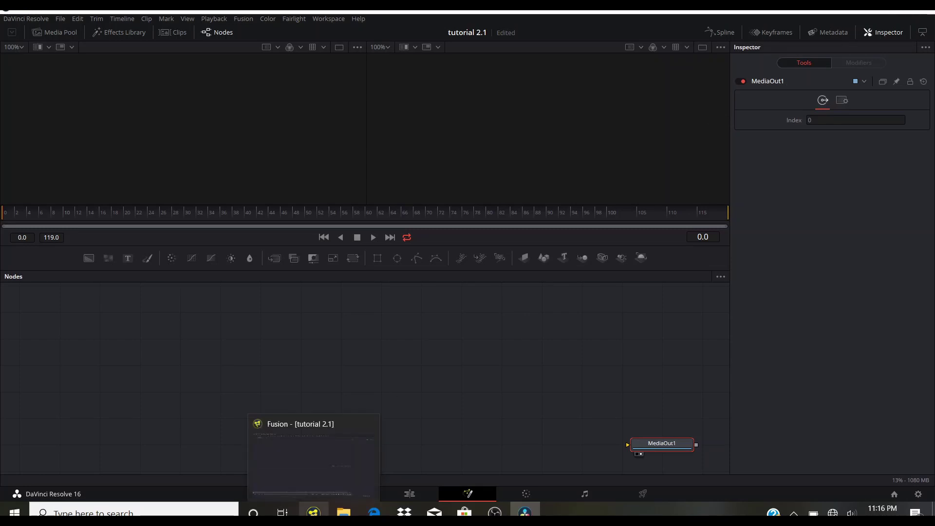
Switch to the standalone Fusion application with the tutorial 2.1 composition and close the DaVinci Resolve window.
left_click(313, 512)
mouse_move(533, 514)
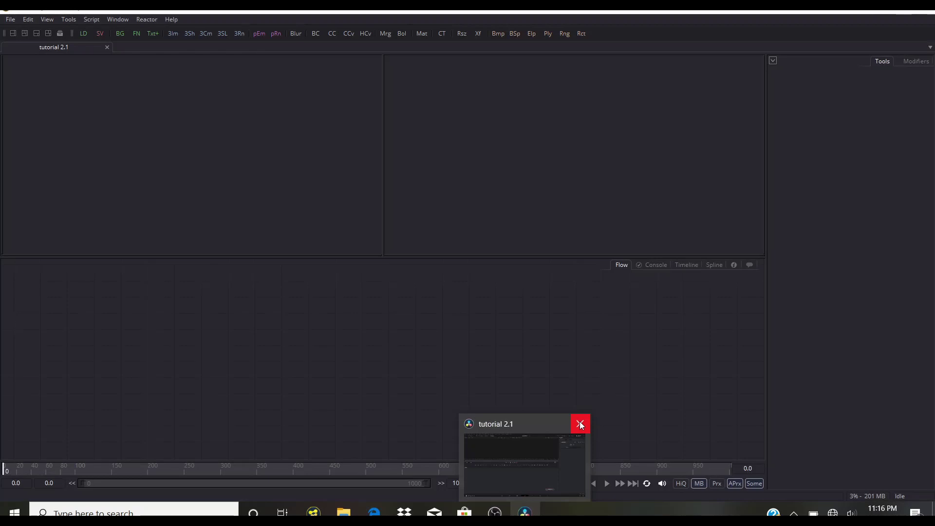
left_click(580, 424)
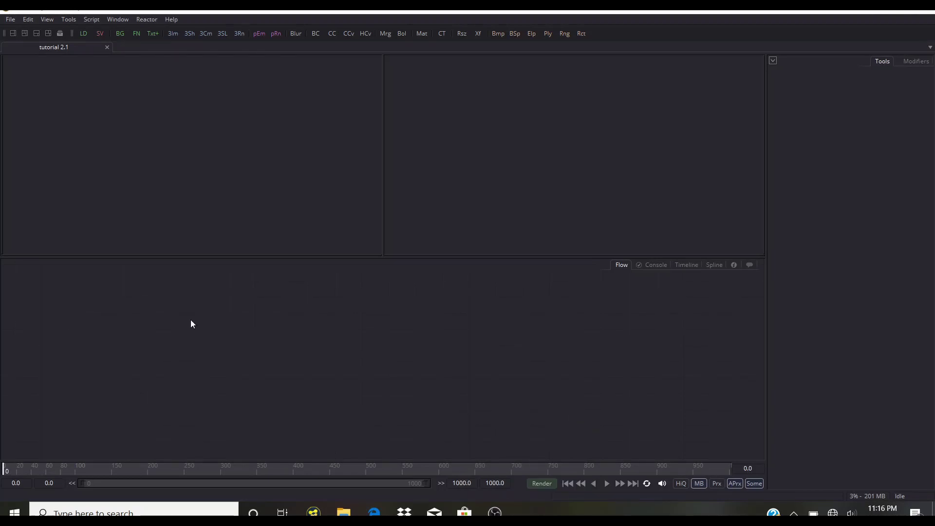
Add a Text+ node to the empty flow by searching for "text" in the tool selector.
left_click(227, 365)
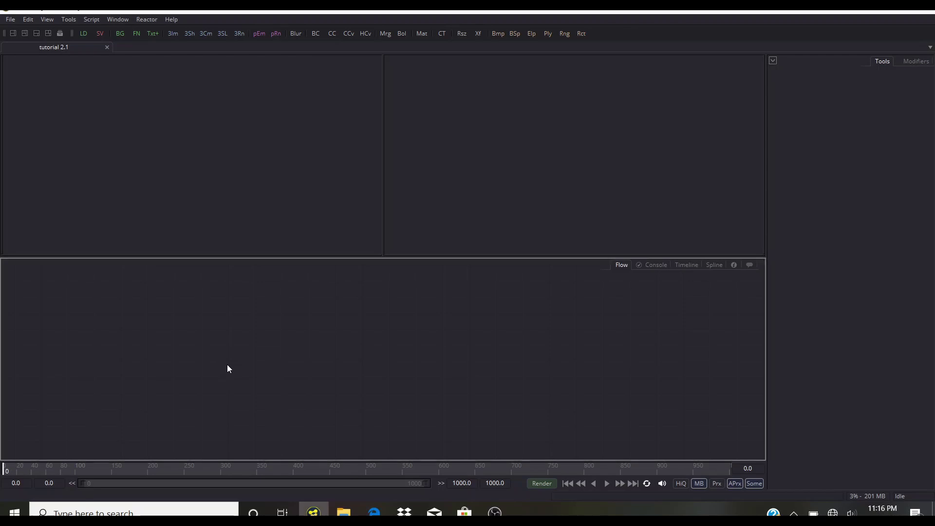
key("ctrl+space")
type("text")
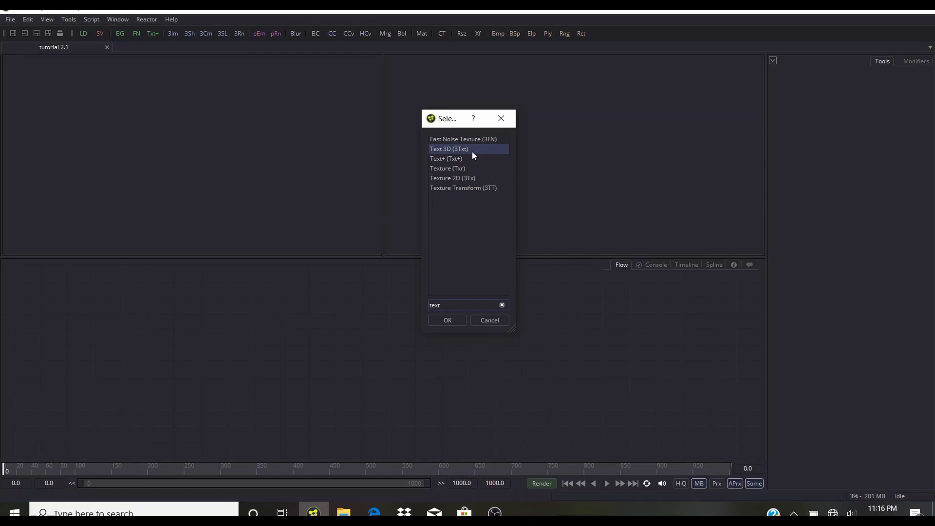
left_click(452, 158)
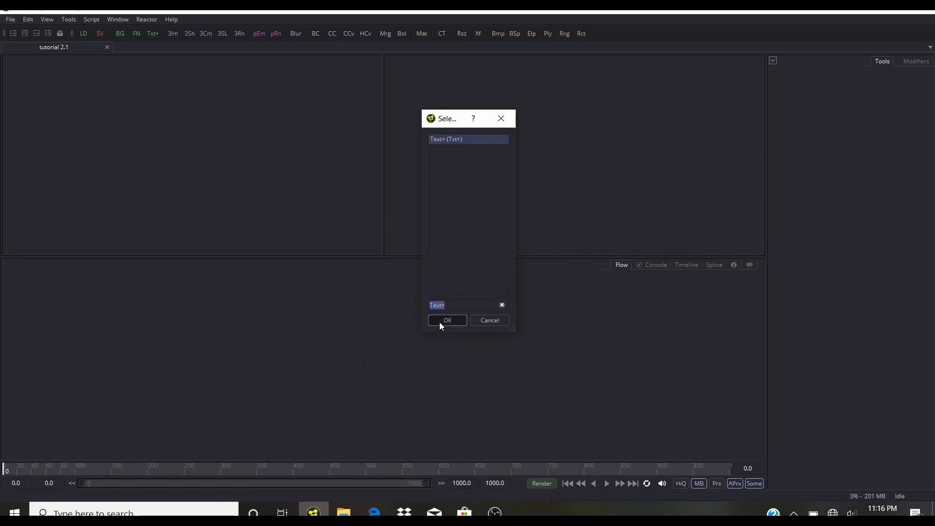
left_click(439, 321)
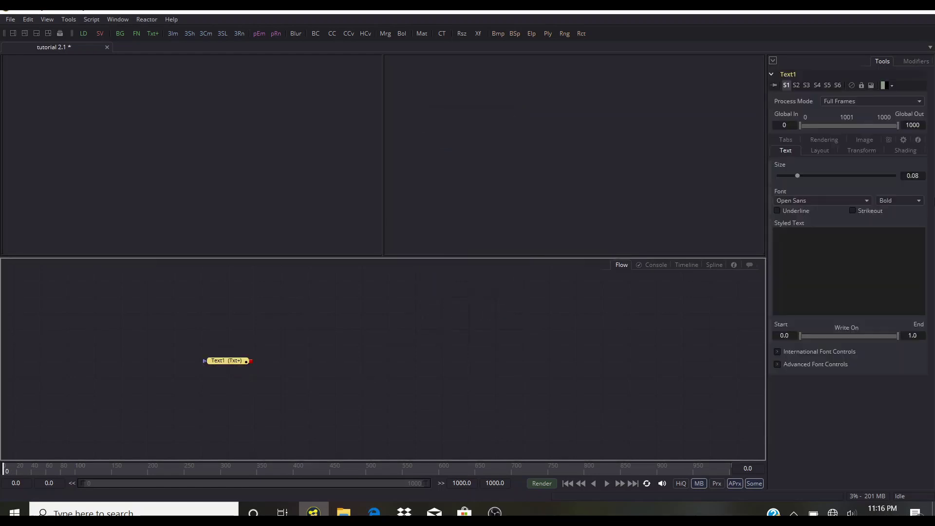
Enter "trailer" as the Text1 node's styled text and show the node in the second viewer.
left_click(811, 239)
type("trailer")
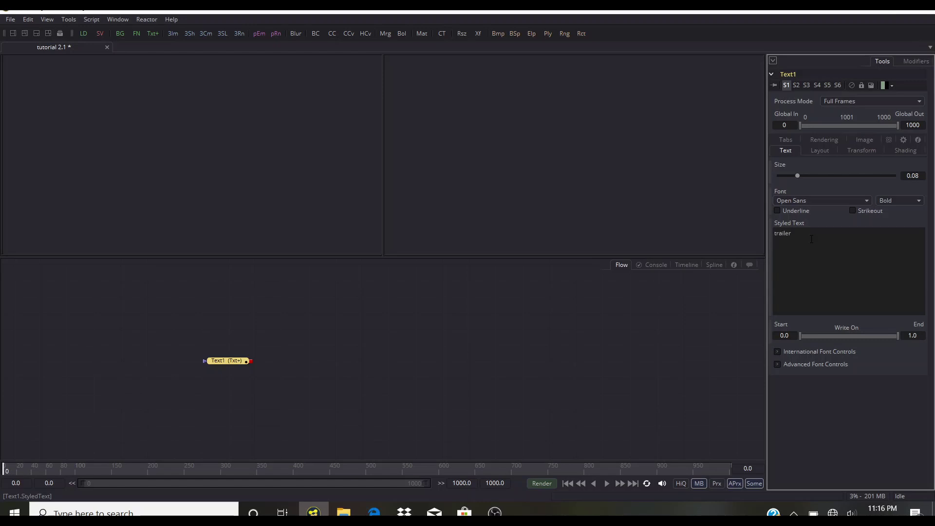
left_click(215, 366)
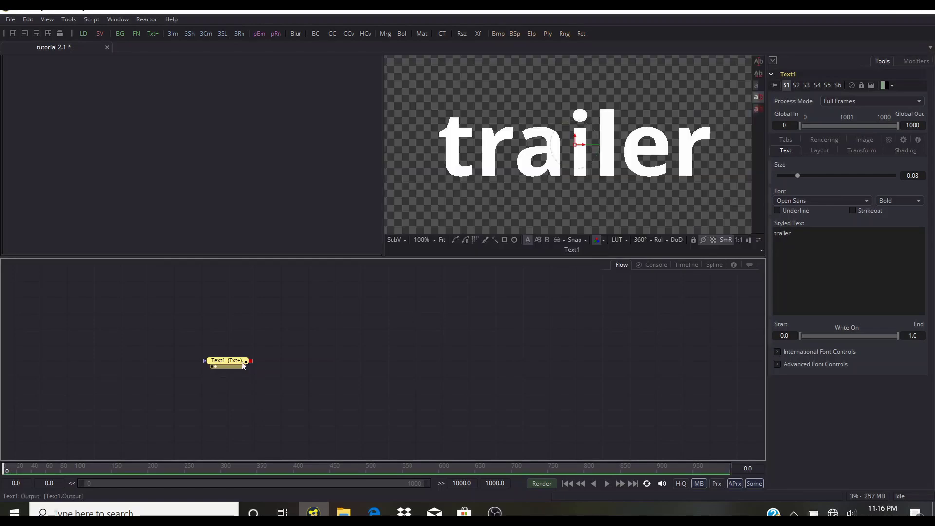
Set the font of the "trailer" text to Azonix.
scroll(565, 159, "down", 10)
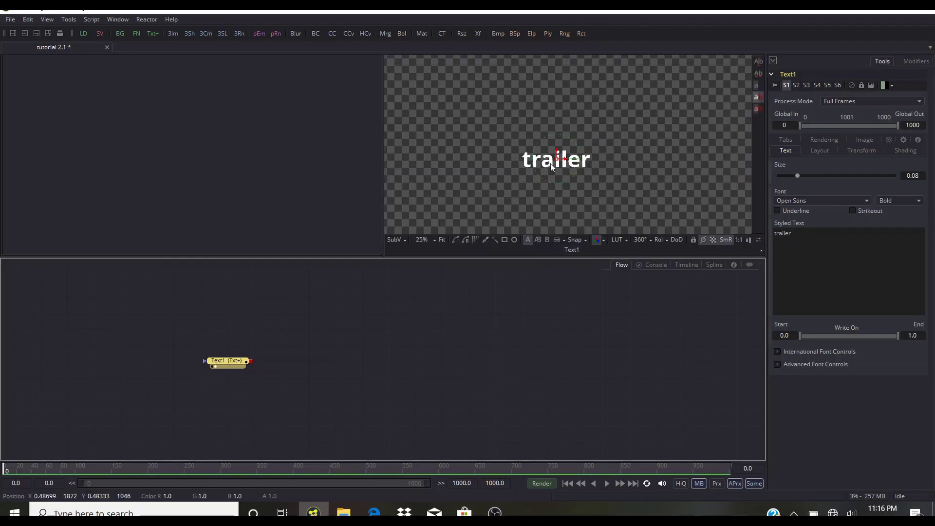
left_click(802, 198)
scroll(804, 106, "up", 14)
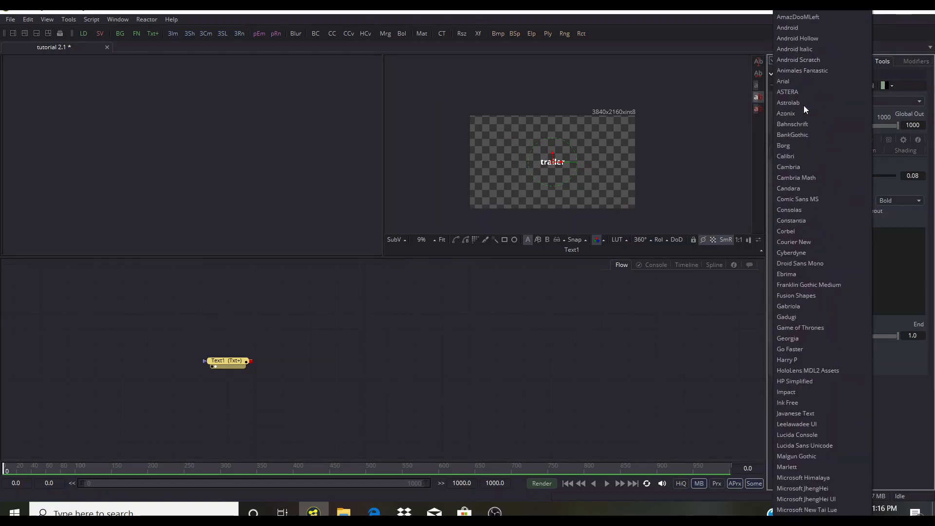
left_click(793, 114)
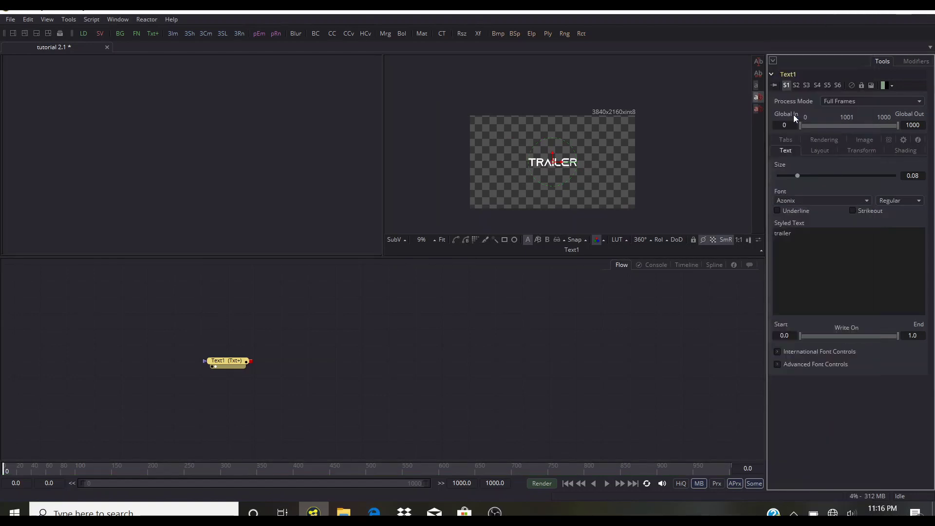
Enlarge the "trailer" text to a size of about 0.23 so it spans most of the frame.
scroll(550, 163, "up", 4)
left_click(800, 175)
left_click_drag(807, 176, 838, 177)
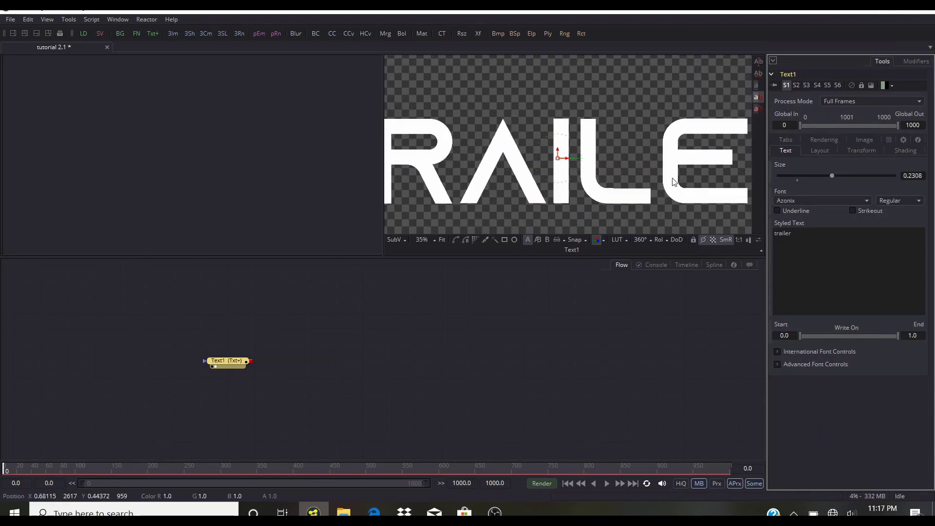
scroll(667, 181, "down", 3)
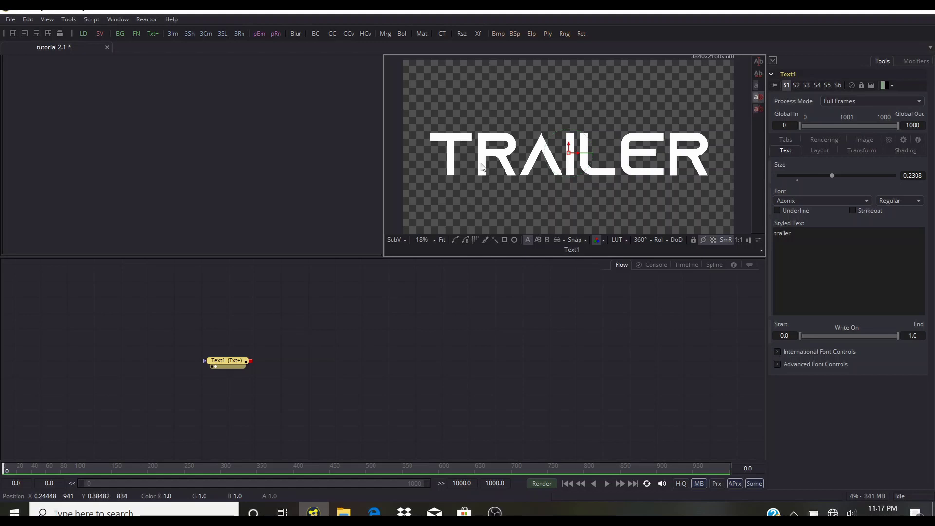
scroll(479, 150, "up", 3)
scroll(479, 149, "up", 1)
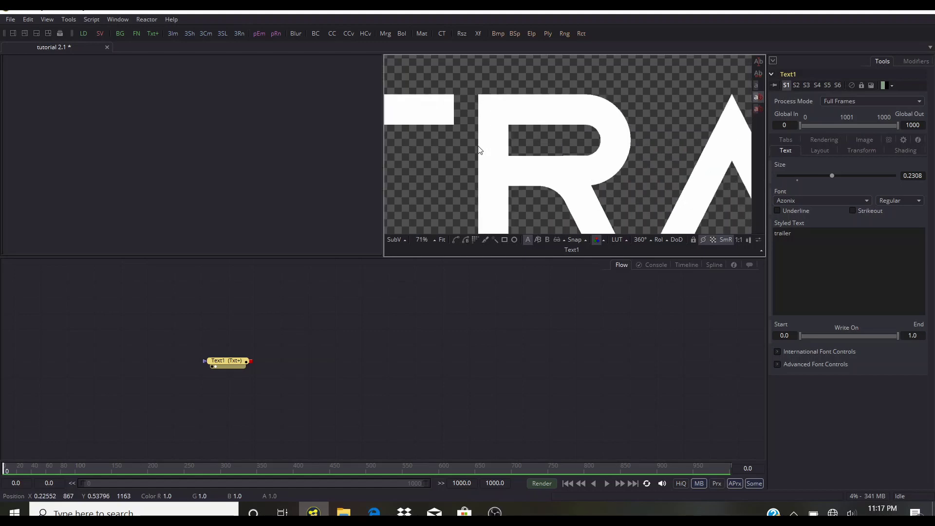
scroll(479, 149, "down", 2)
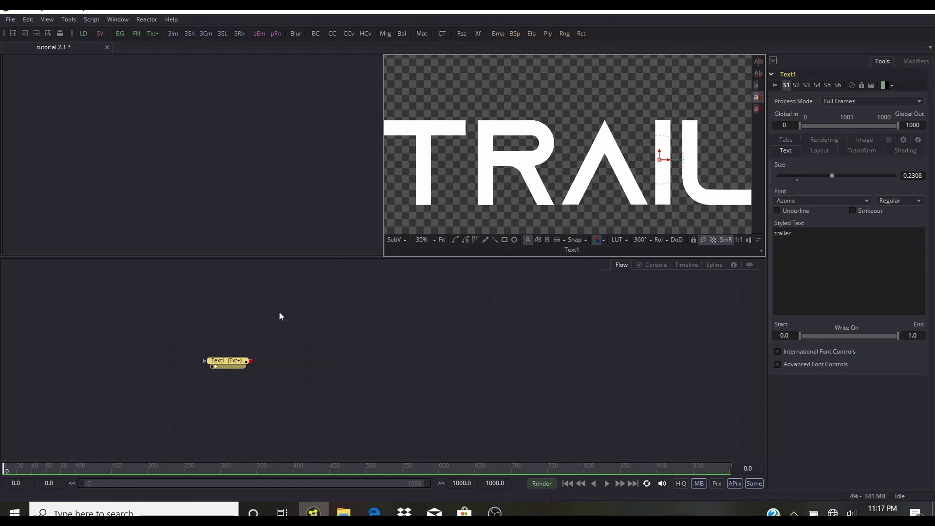
Add a second Text+ node to the flow and position it directly above Text1.
left_click(212, 319)
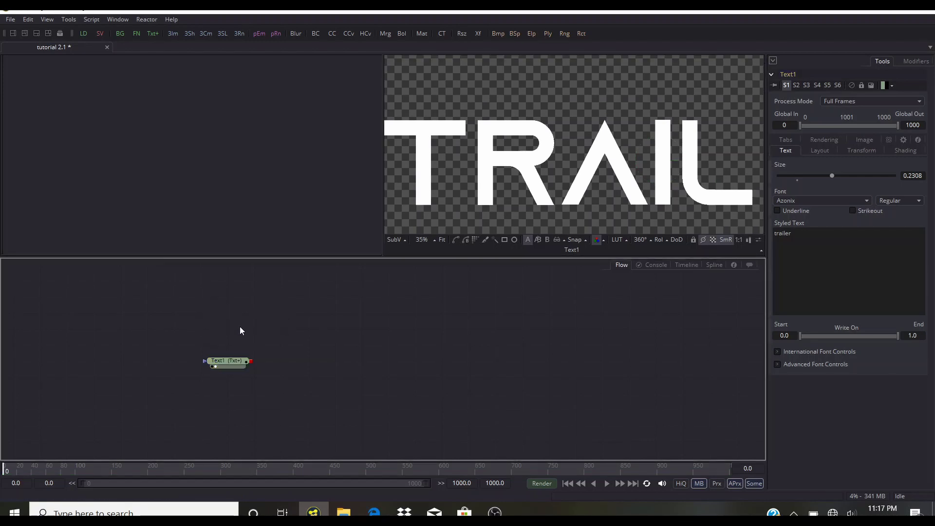
key("ctrl+space")
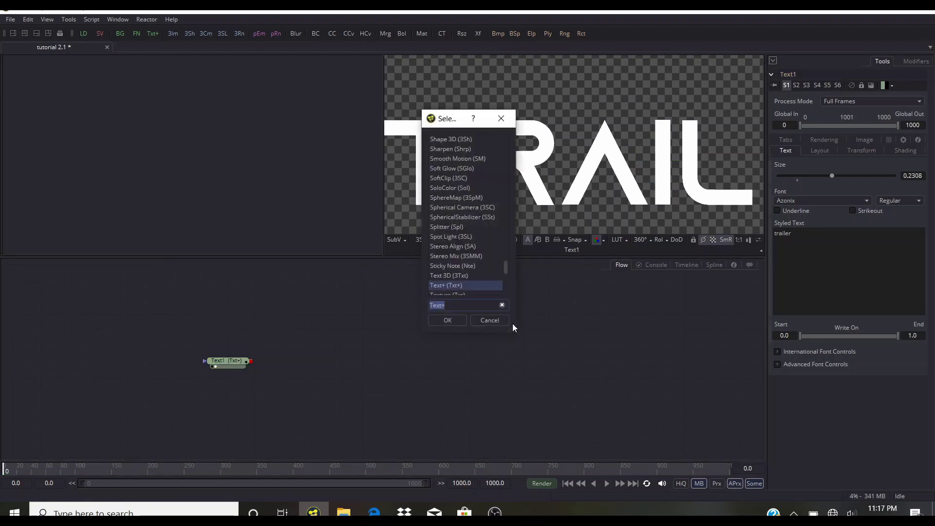
left_click(447, 320)
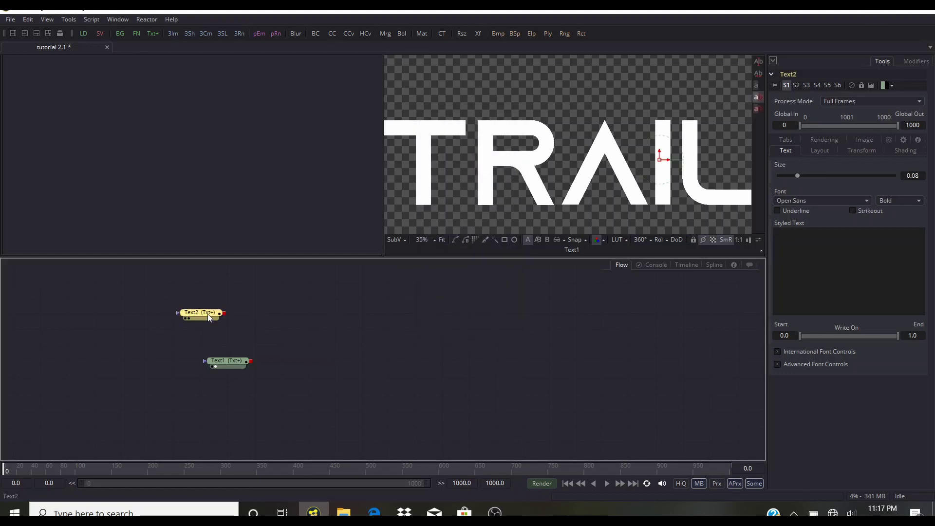
left_click_drag(211, 318, 239, 349)
Enter "cinematic" as the Text2 node's styled text and show the node in the empty first viewer.
left_click(803, 238)
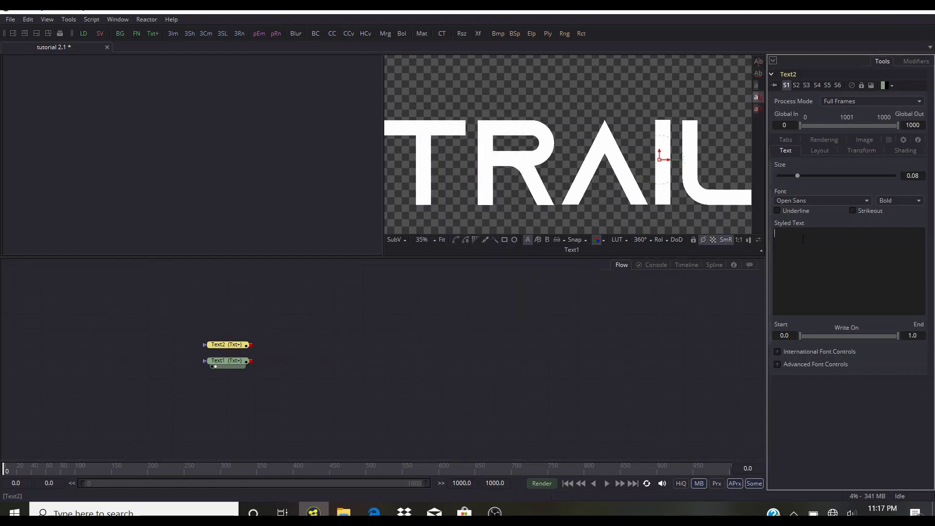
type("cinematic")
left_click(212, 350)
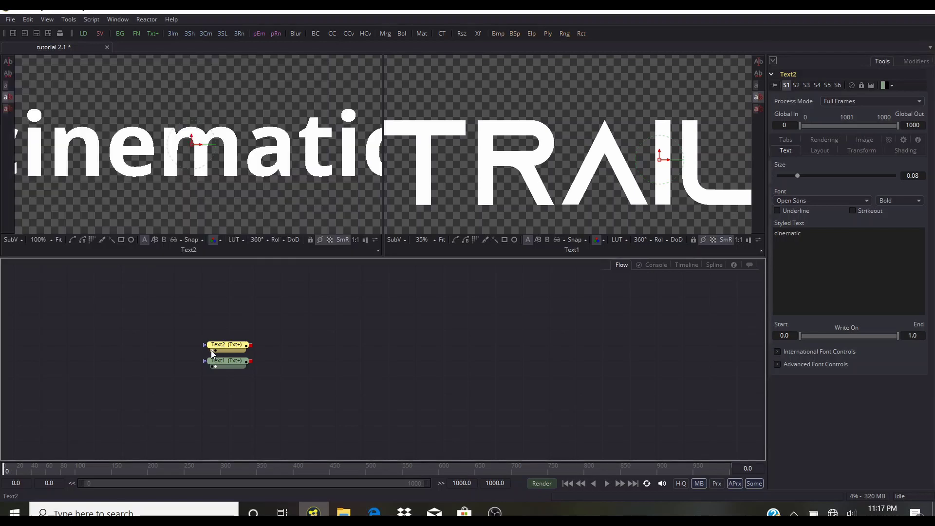
Set the "cinematic" text's font to BankGothic and enlarge it to a size of about 0.143.
scroll(176, 162, "down", 5)
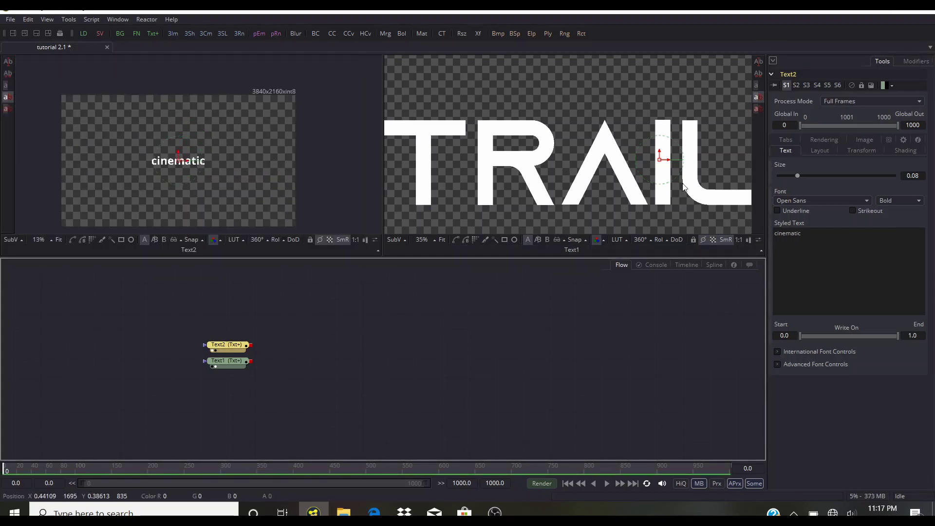
left_click(816, 200)
scroll(823, 91, "up", 10)
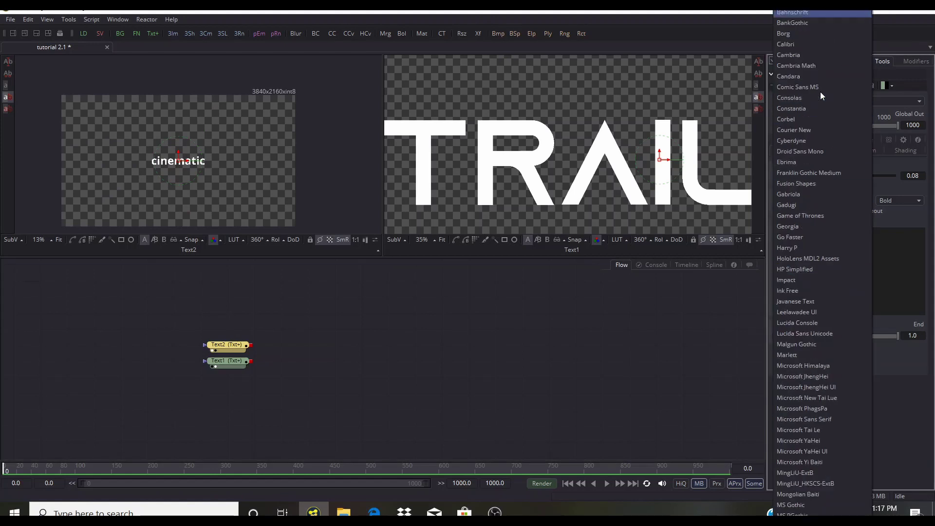
left_click(789, 23)
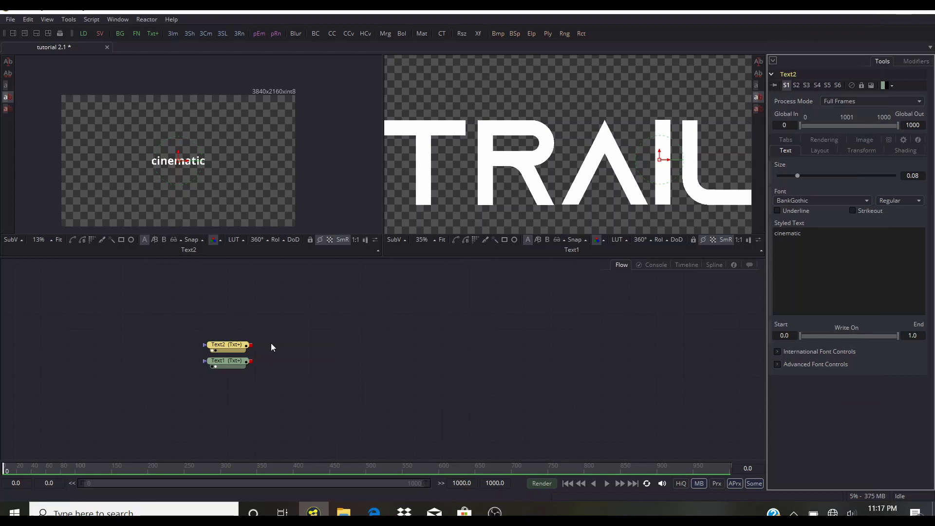
left_click(218, 348)
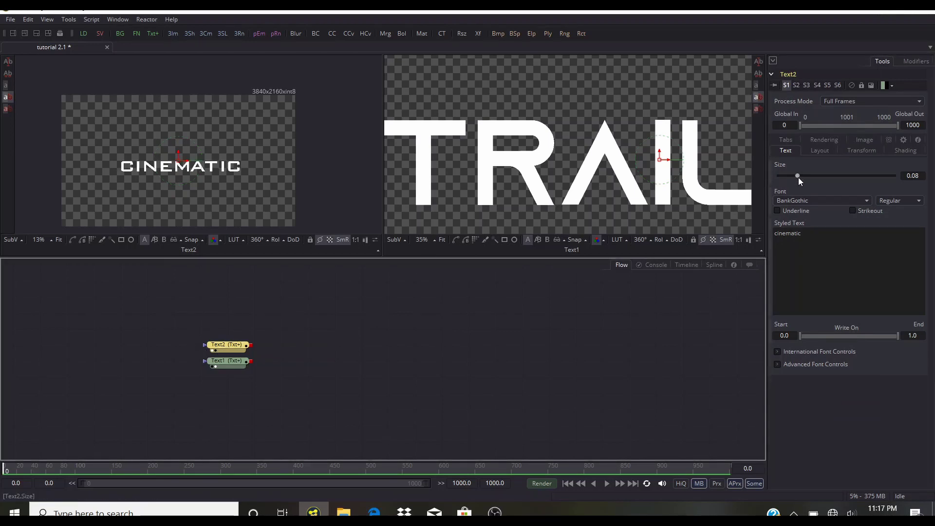
left_click_drag(796, 176, 812, 180)
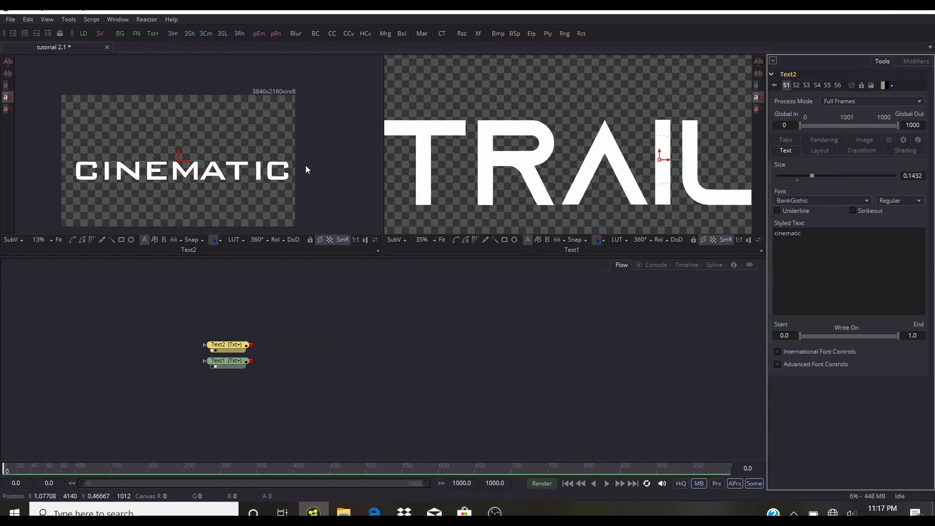
Add a Bevel and Emboss node after Text1 and show it in the first viewer.
left_click(338, 346)
left_click(218, 363)
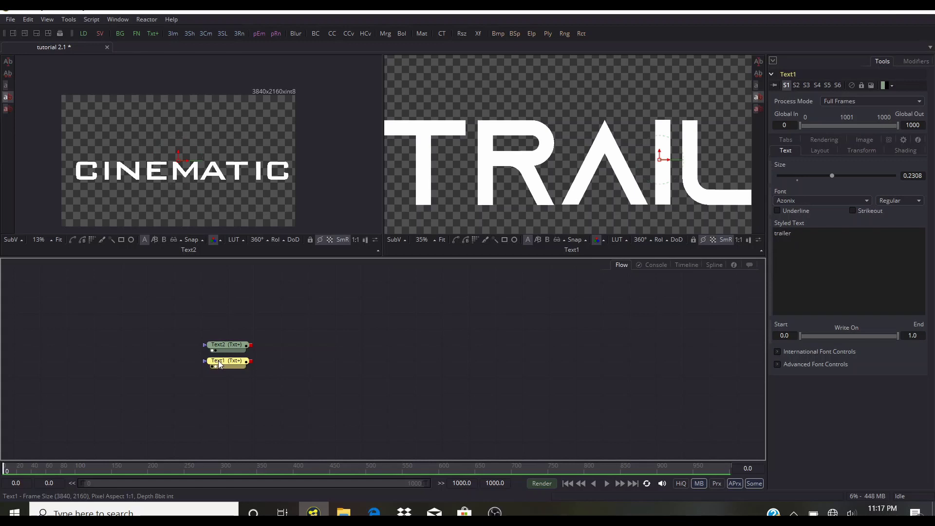
key("ctrl+space")
type("bev")
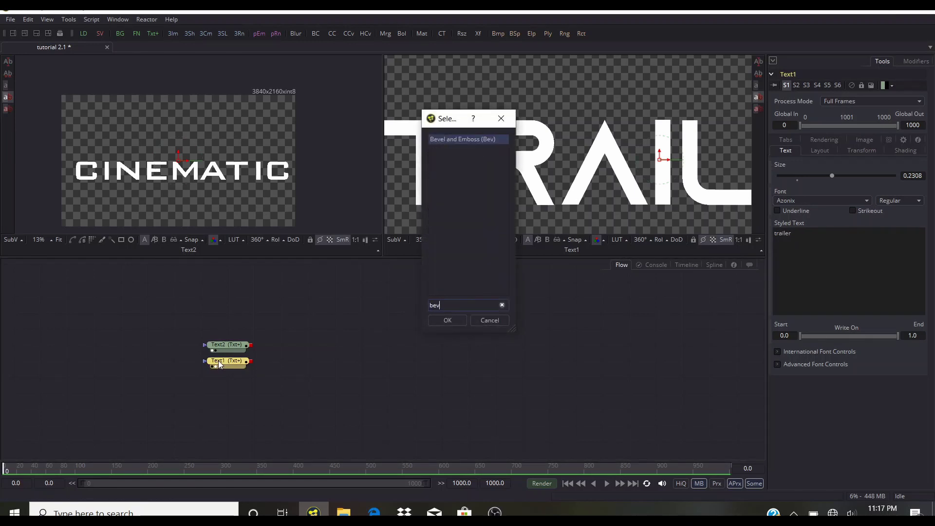
left_click(444, 321)
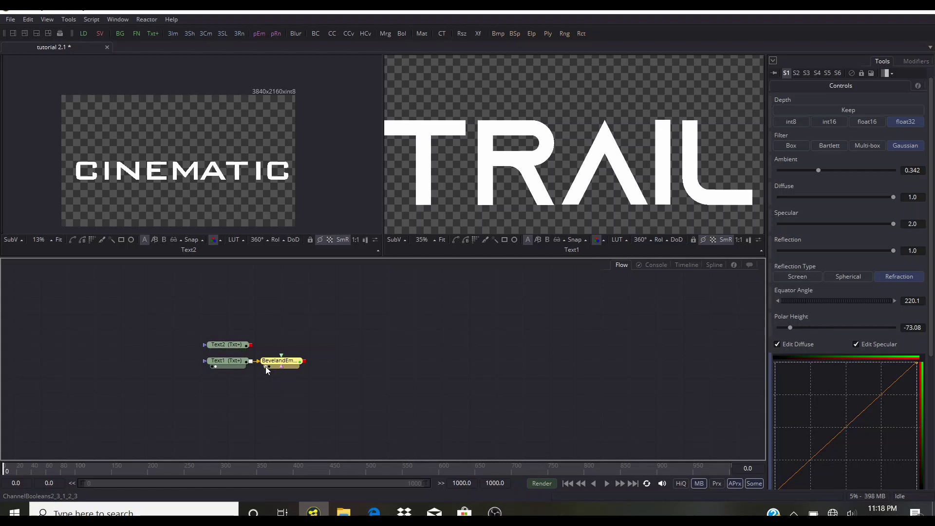
left_click(265, 366)
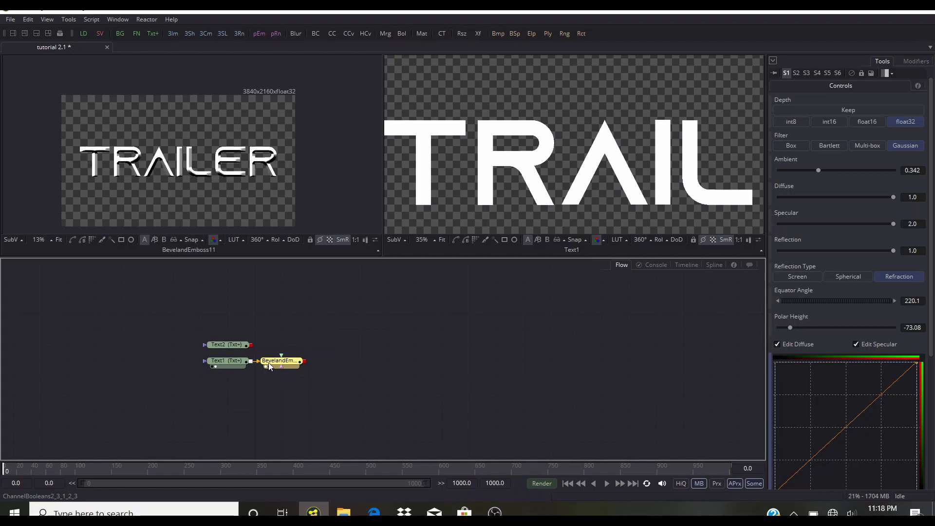
mouse_move(268, 363)
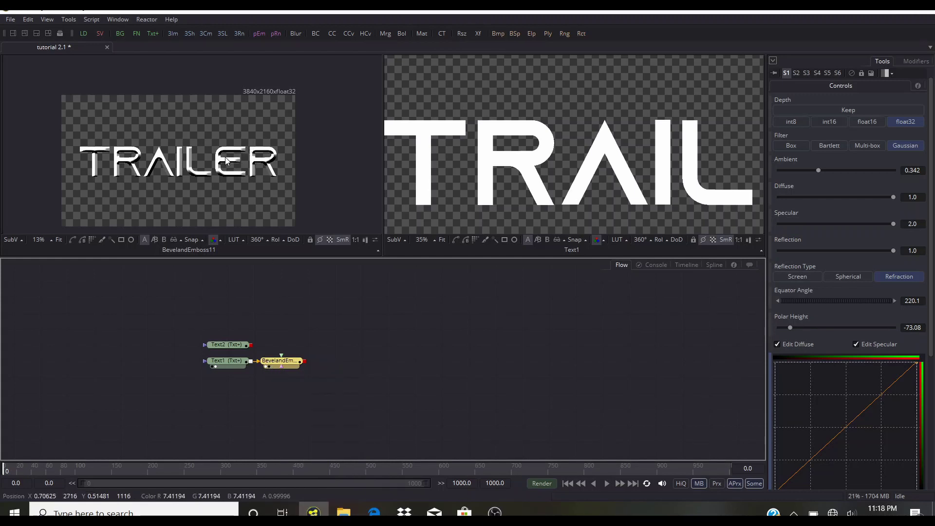
Set the bevel's erode filter to Linear and lower its specular to about 1.38.
scroll(229, 165, "up", 3)
scroll(251, 183, "down", 2)
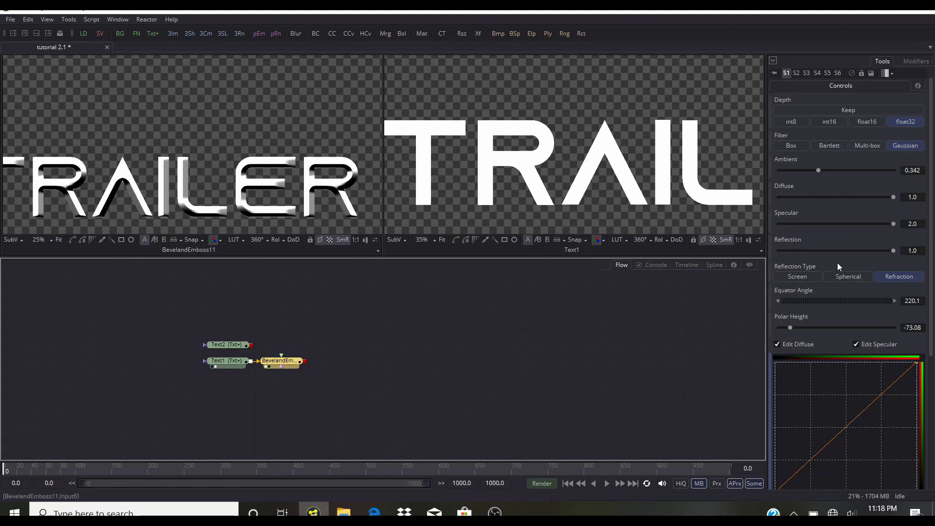
scroll(840, 272, "down", 5)
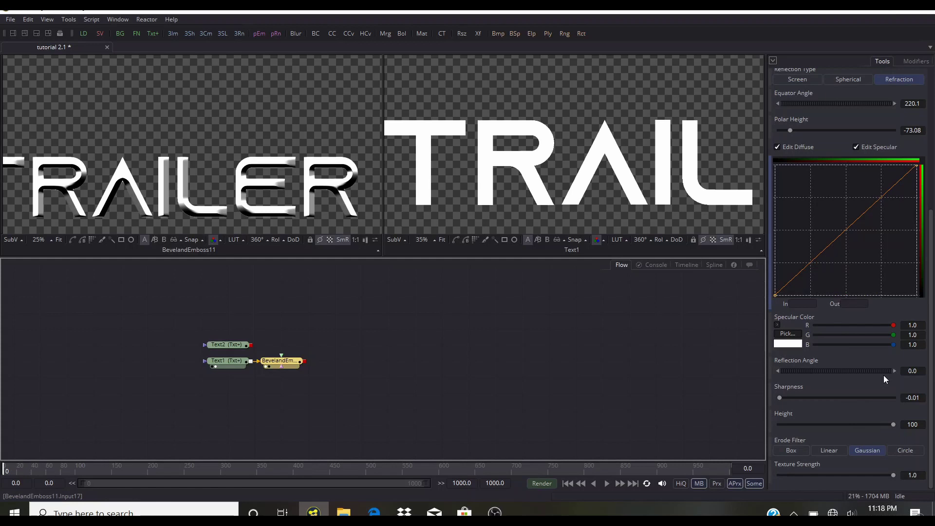
scroll(884, 375, "up", 6)
scroll(847, 218, "down", 6)
left_click(829, 450)
scroll(334, 184, "up", 2)
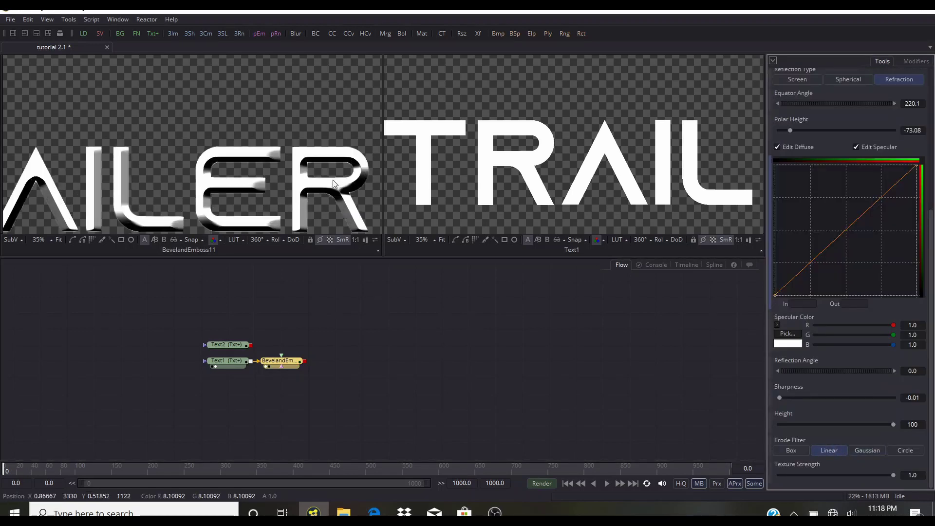
scroll(334, 183, "up", 2)
scroll(883, 174, "up", 5)
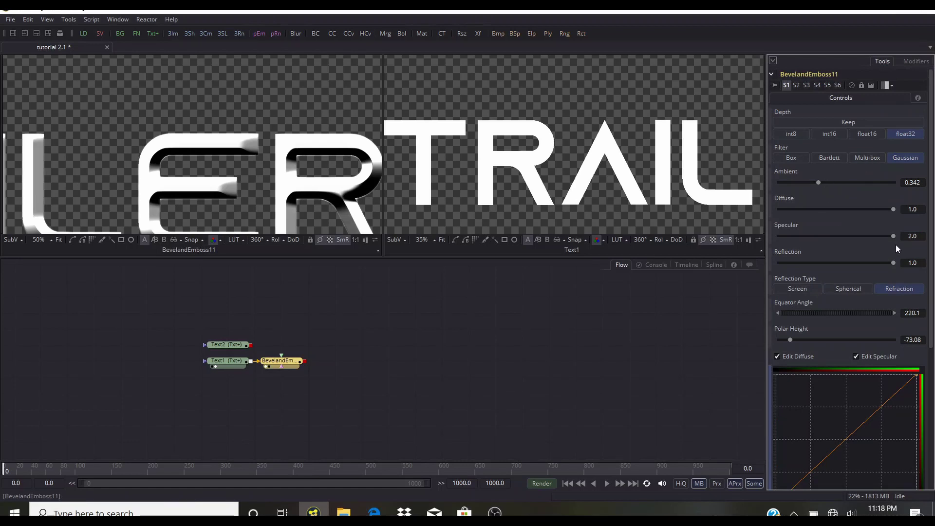
left_click_drag(890, 236, 857, 235)
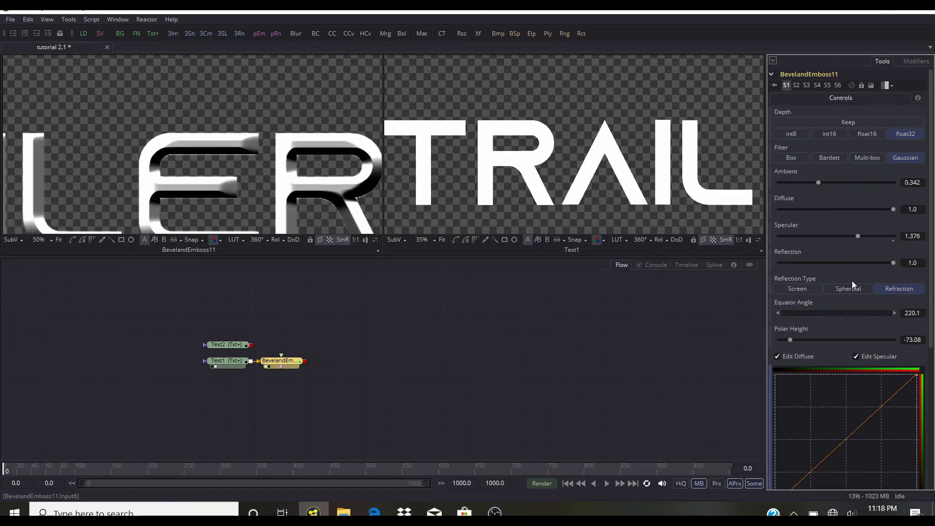
Adjust the bevel's sharpness to about 0.0083 and its height to 19.
scroll(851, 281, "down", 4)
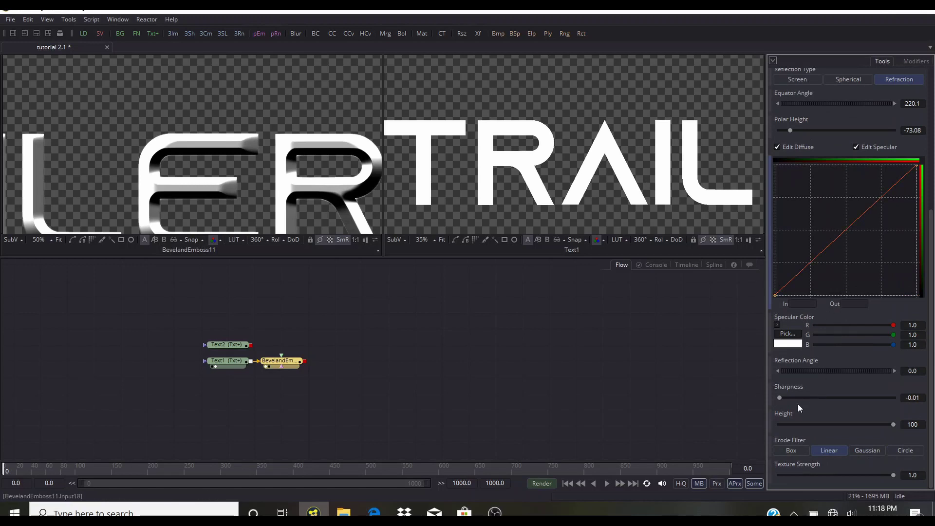
left_click_drag(779, 396, 890, 398)
right_click(893, 399)
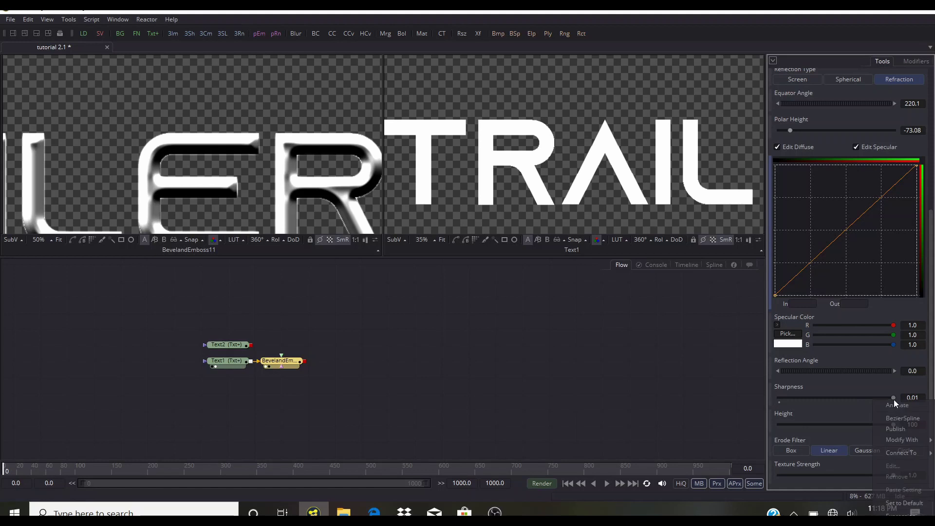
left_click_drag(289, 182, 399, 135)
left_click_drag(155, 206, 263, 172)
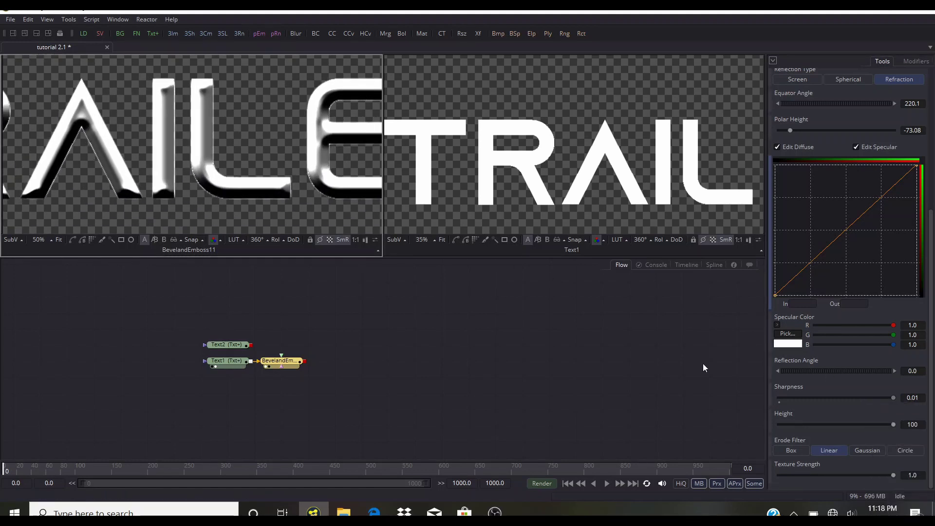
left_click_drag(894, 398, 801, 415)
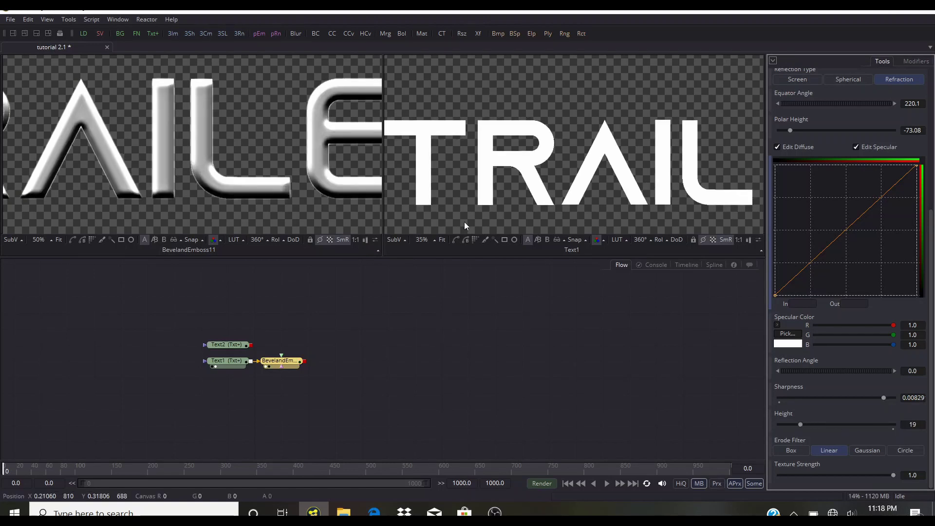
scroll(194, 157, "down", 2)
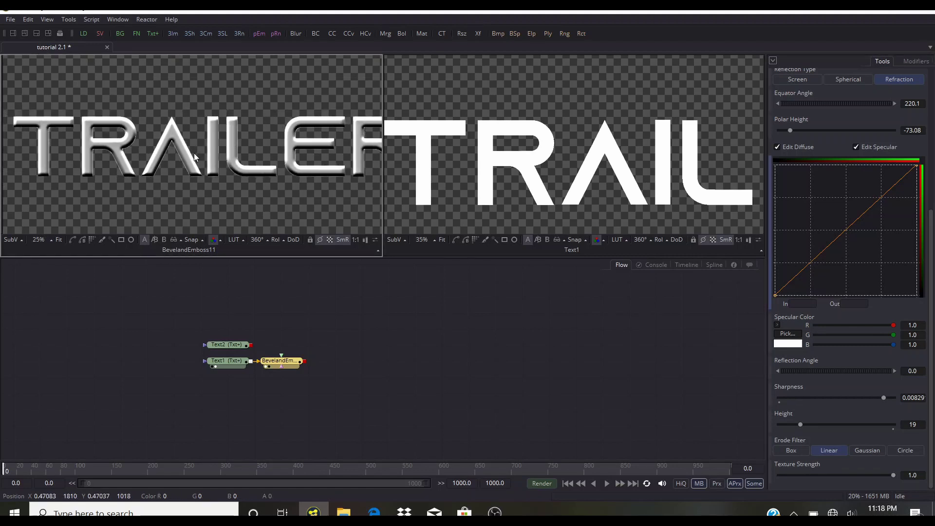
scroll(194, 156, "down", 1)
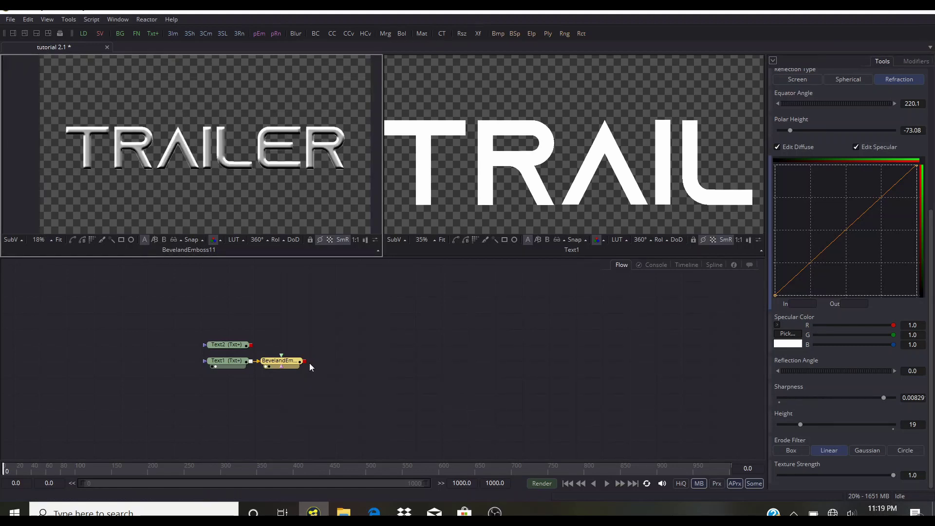
Import the Background, lens flare and Reflection Map0000 files from the Project Files 2 folder into the flow.
left_click(343, 511)
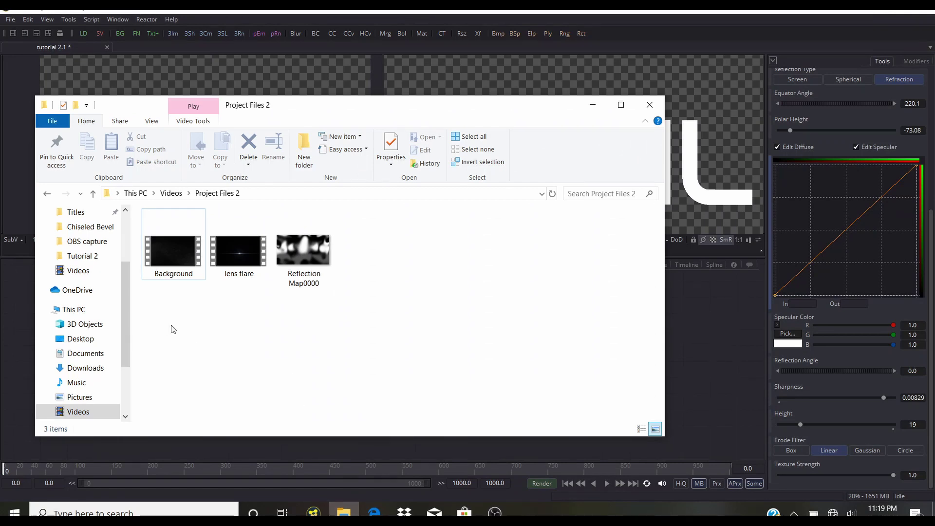
left_click_drag(171, 326, 335, 208)
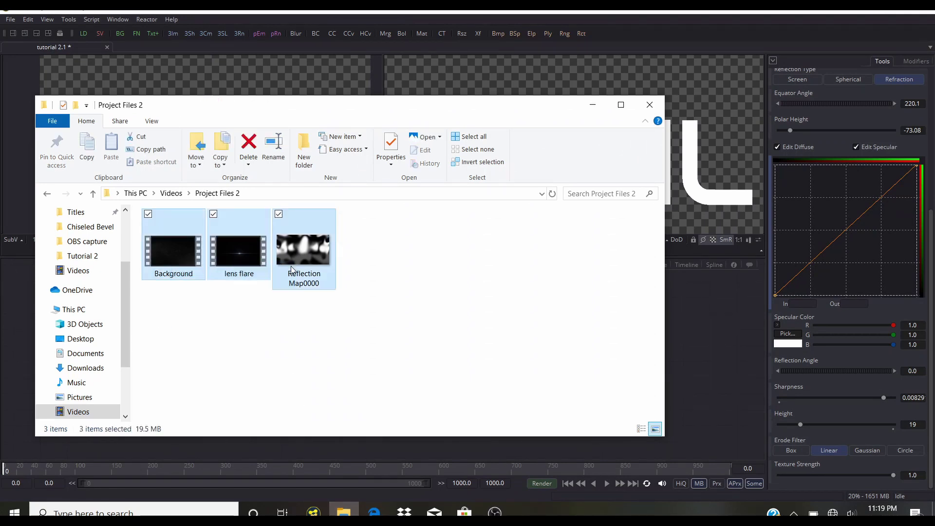
left_click_drag(305, 249, 705, 305)
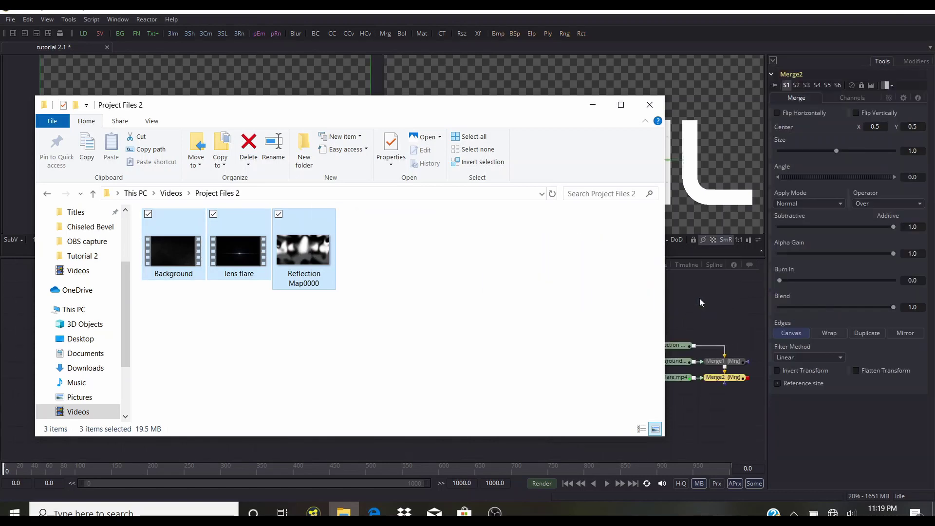
left_click(592, 105)
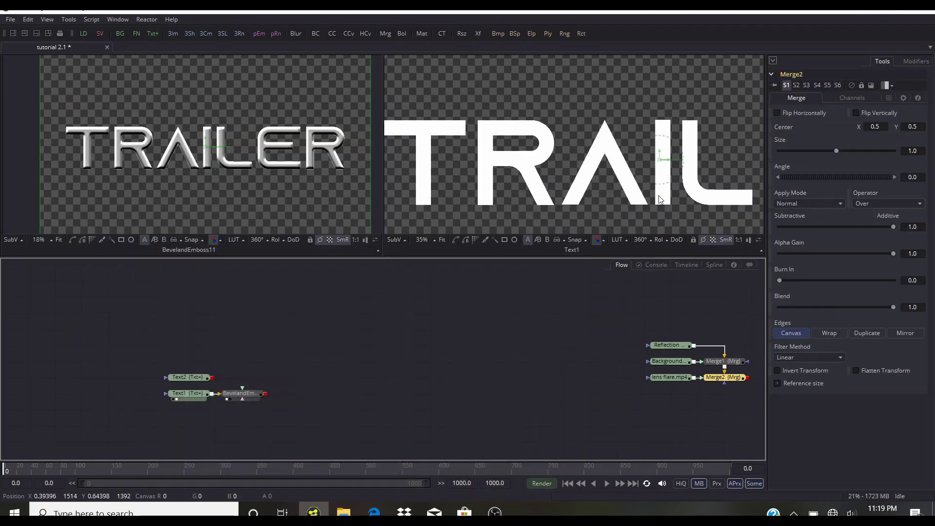
Move the imported nodes closer to the text nodes and cut Merge1 and Merge2 from the flow.
left_click_drag(648, 316, 727, 384)
left_click_drag(719, 379, 557, 363)
left_click(578, 410)
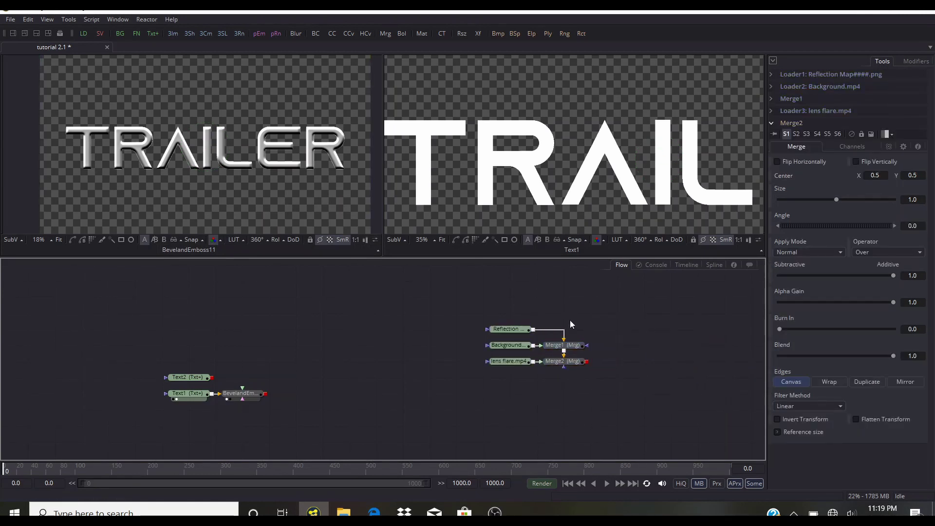
right_click(568, 362)
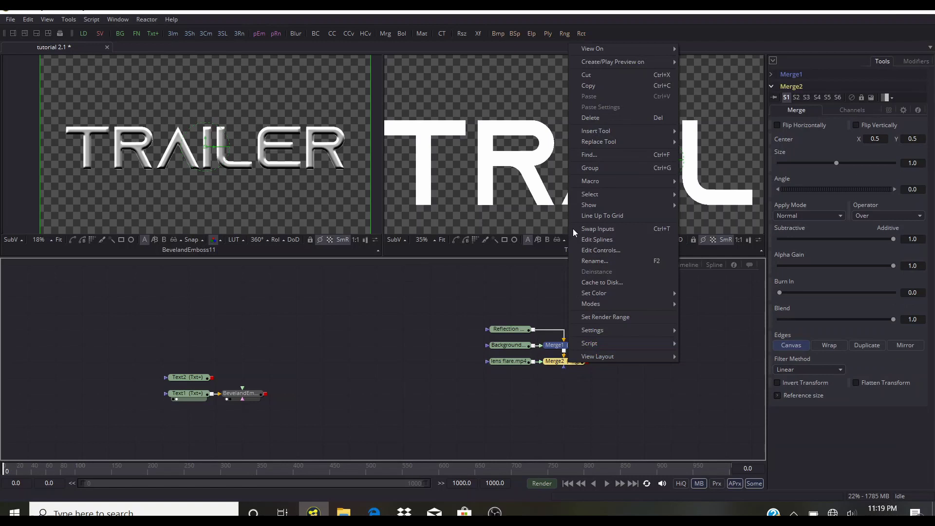
left_click(586, 75)
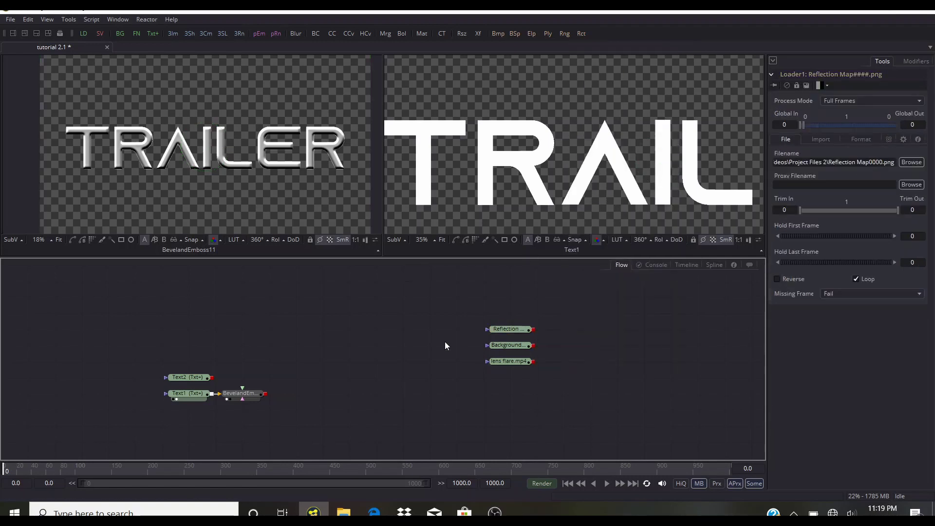
Move Text2 higher, place the Reflection Map loader above Text1, and connect it to the Bevel and Emboss node's upper input.
left_click_drag(507, 328, 224, 344)
left_click_drag(180, 376, 171, 297)
left_click_drag(241, 347, 243, 387)
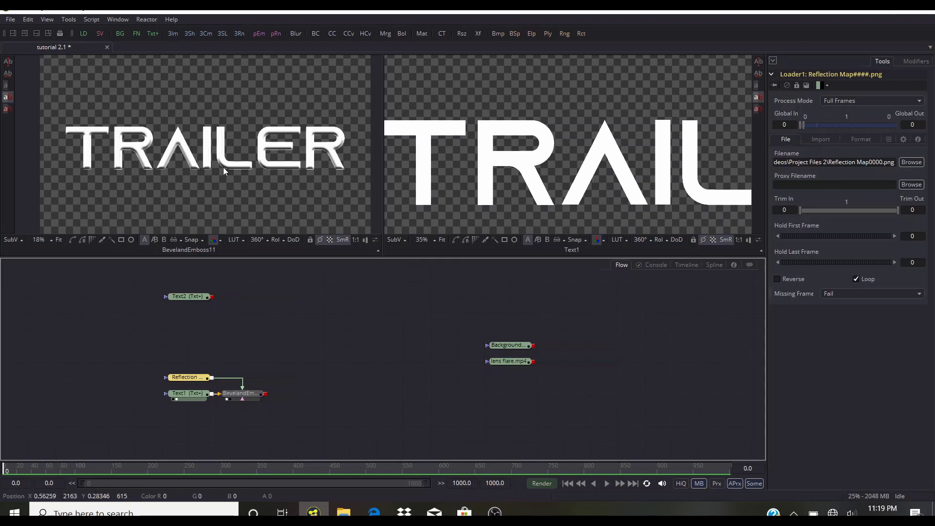
Shift the Reflection Map loader aside and insert a Transform after it with Mirror edges and size 0.35.
left_click_drag(189, 379, 135, 379)
left_click(477, 33)
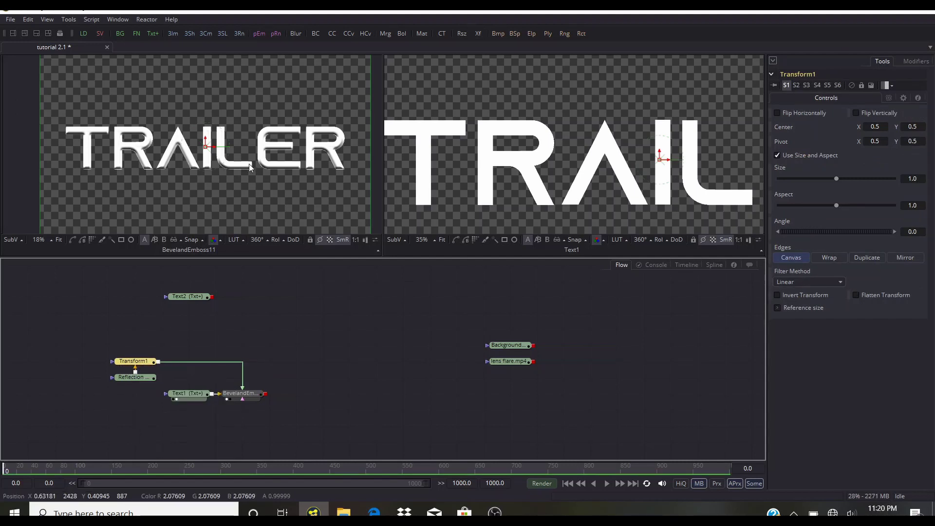
scroll(270, 152, "up", 2)
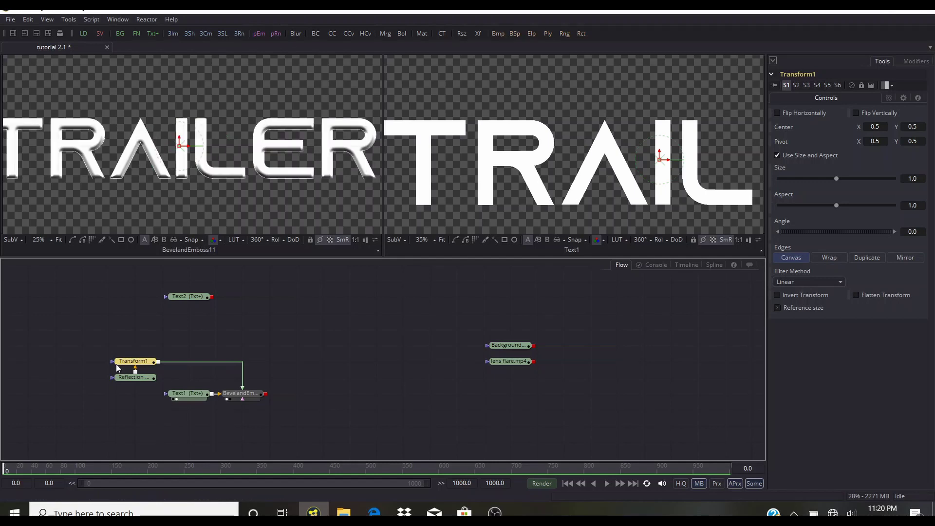
left_click(902, 257)
left_click_drag(834, 178, 797, 177)
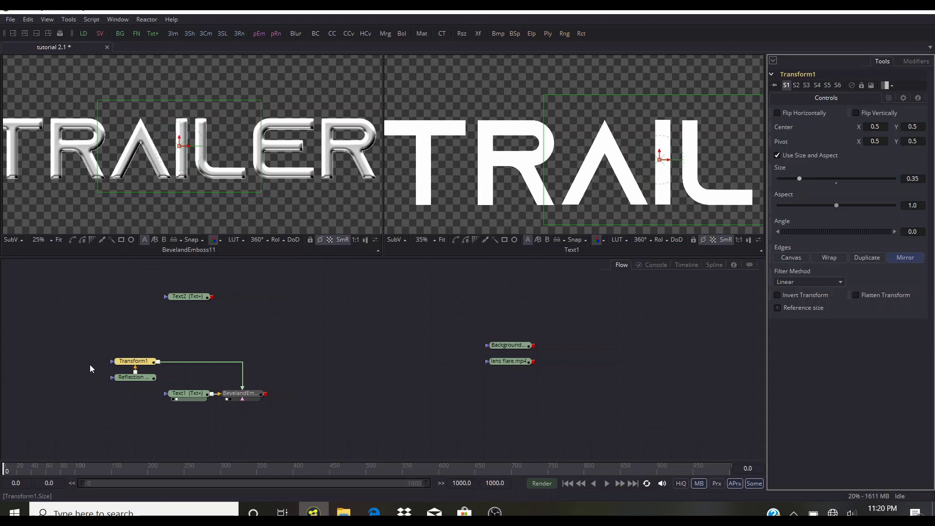
Reduce the Bevel and Emboss node's specular to about 0.487.
left_click(237, 393)
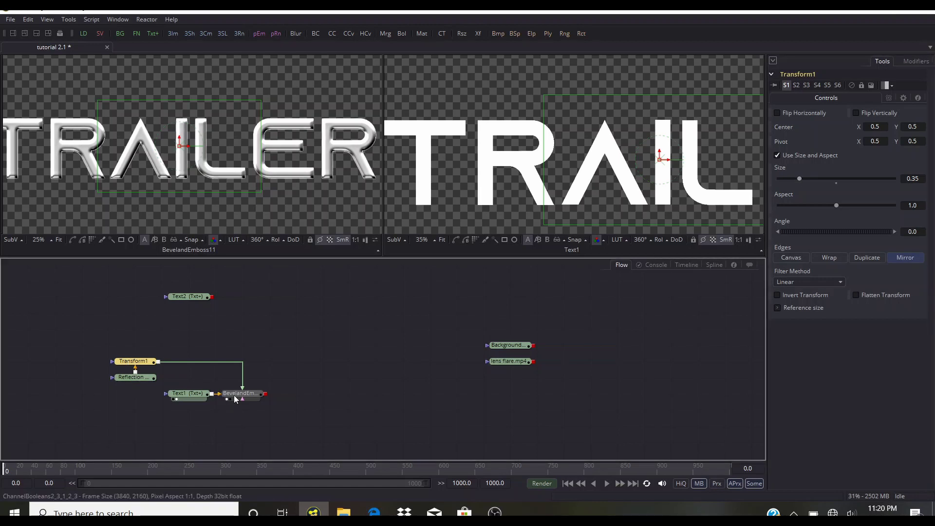
left_click_drag(857, 224, 807, 224)
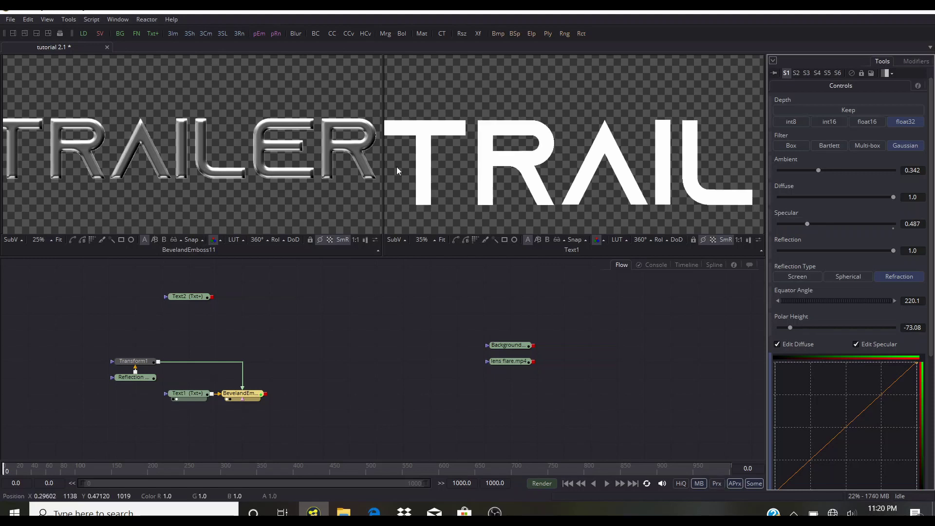
scroll(249, 155, "down", 1)
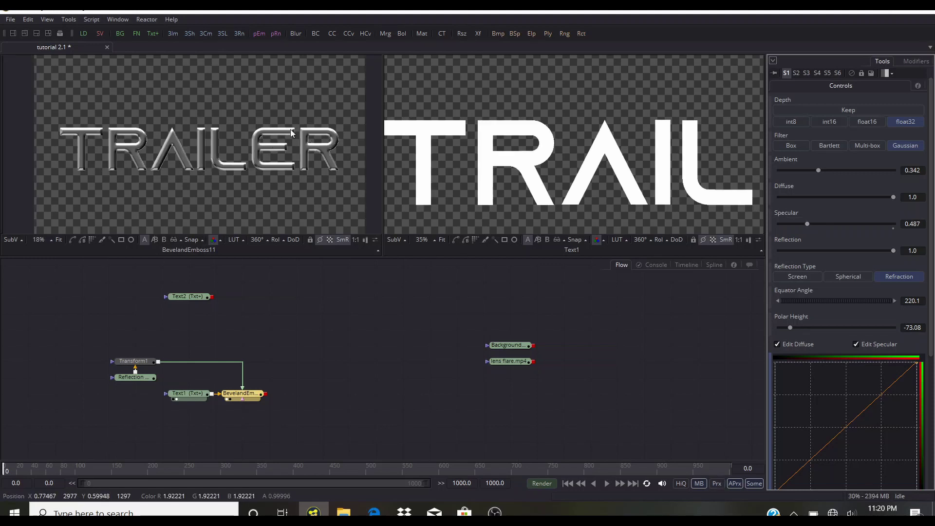
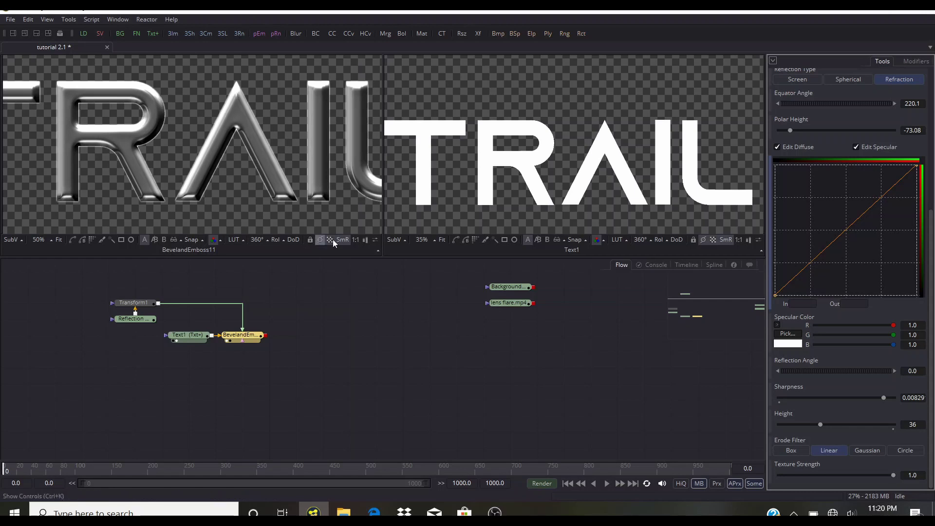
Turn off the checkerboard behind the beveled TRAILER preview and raise the Bevel and Emboss height to 86.
left_click(329, 240)
scroll(205, 130, "down", 1)
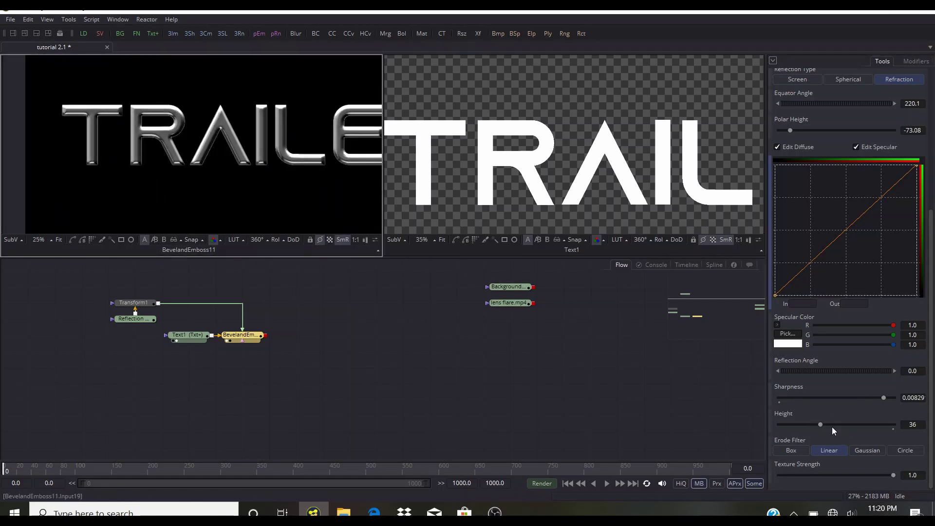
left_click_drag(822, 425, 880, 424)
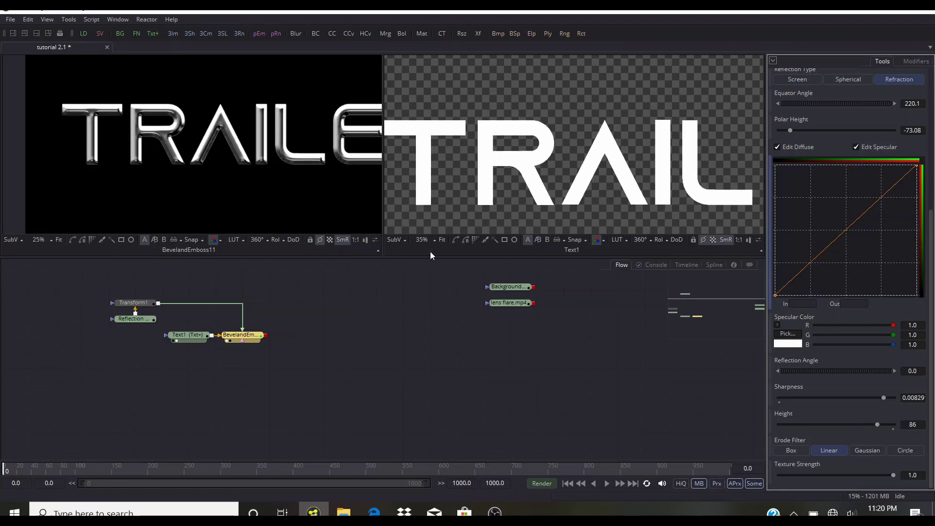
scroll(178, 160, "up", 3)
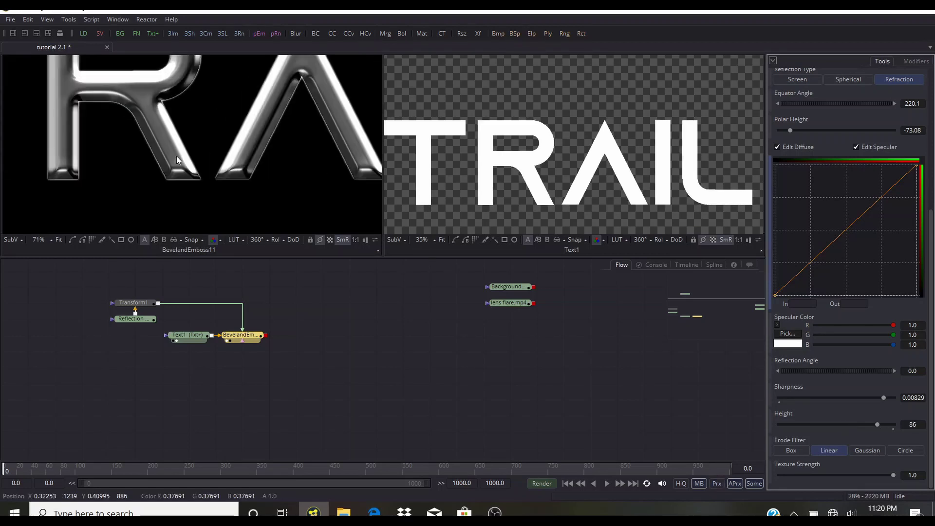
scroll(177, 159, "down", 3)
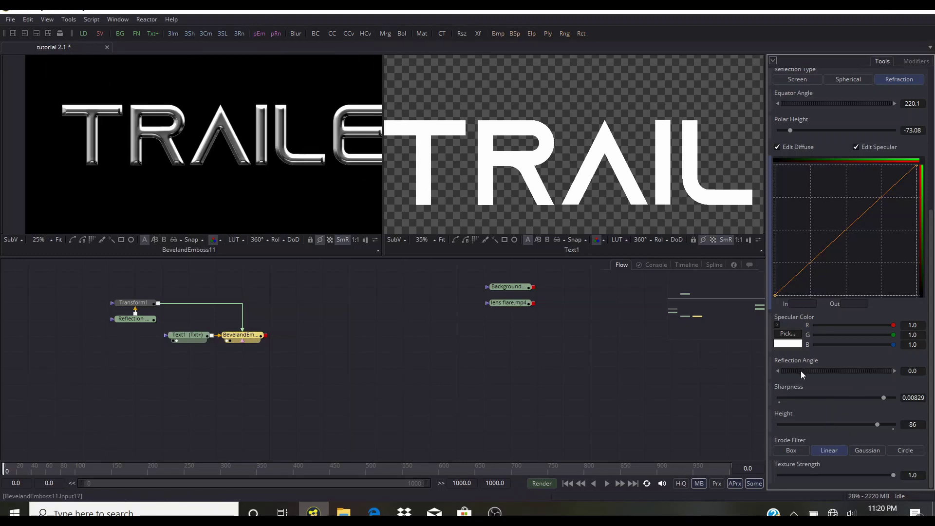
Set the reflection angle of the TRAILER Bevel and Emboss to about 40.71.
mouse_move(800, 370)
left_mouse_down()
mouse_move(811, 375)
mouse_move(775, 372)
mouse_move(794, 372)
left_mouse_up()
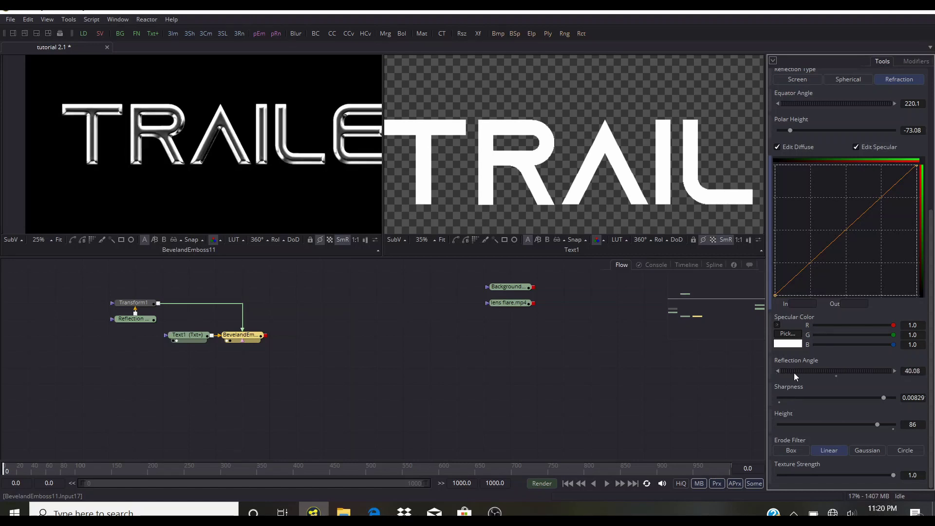
key("ctrl+f")
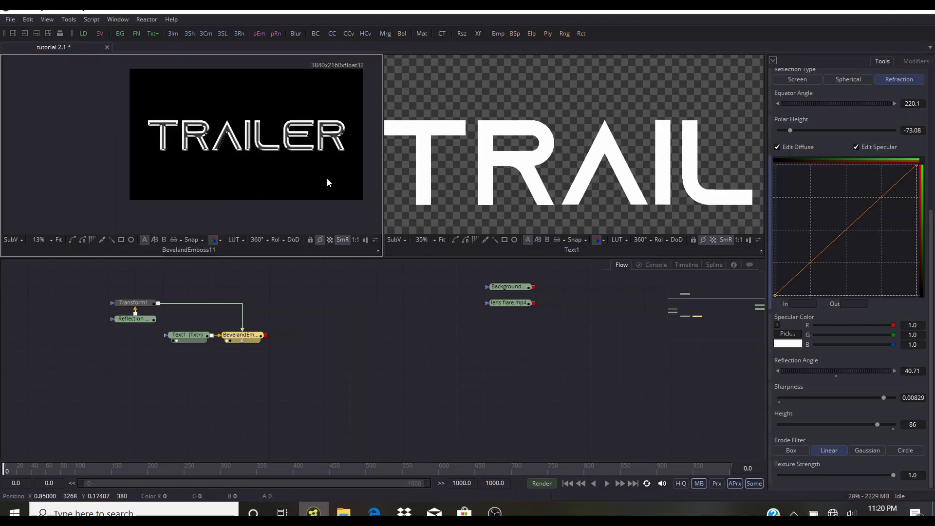
scroll(286, 181, "up", 2)
Set the TRAILER bevel's polar height to about -66.92 and its specular to about 0.436.
scroll(853, 299, "up", 3)
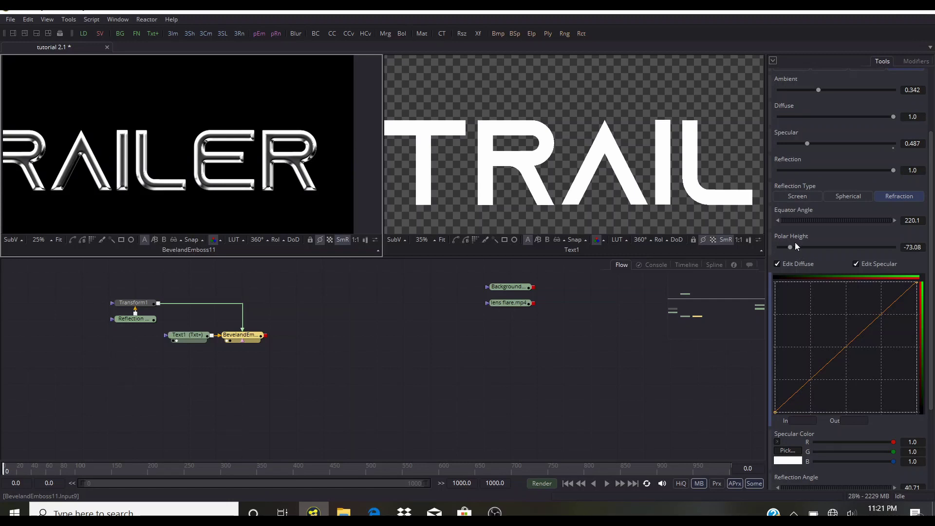
left_click_drag(790, 248, 794, 247)
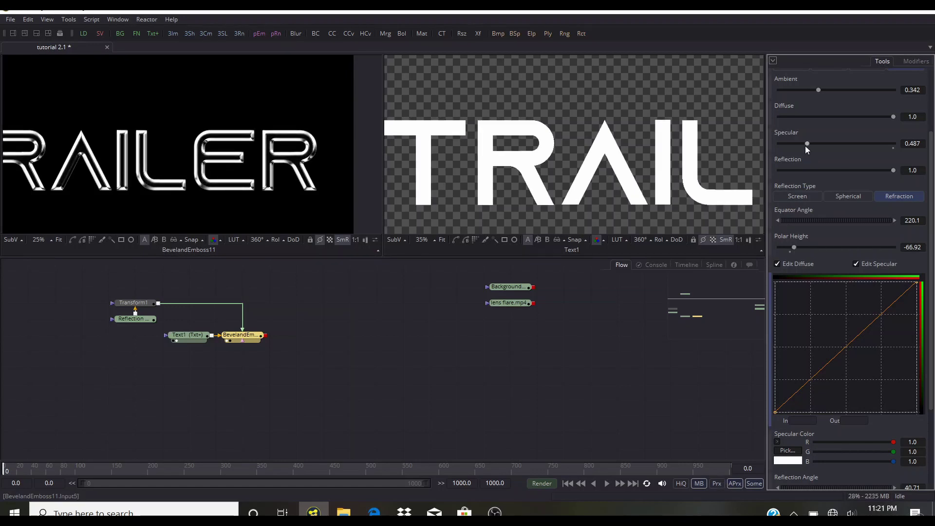
mouse_move(806, 146)
left_mouse_down()
mouse_move(857, 153)
mouse_move(805, 153)
left_mouse_up()
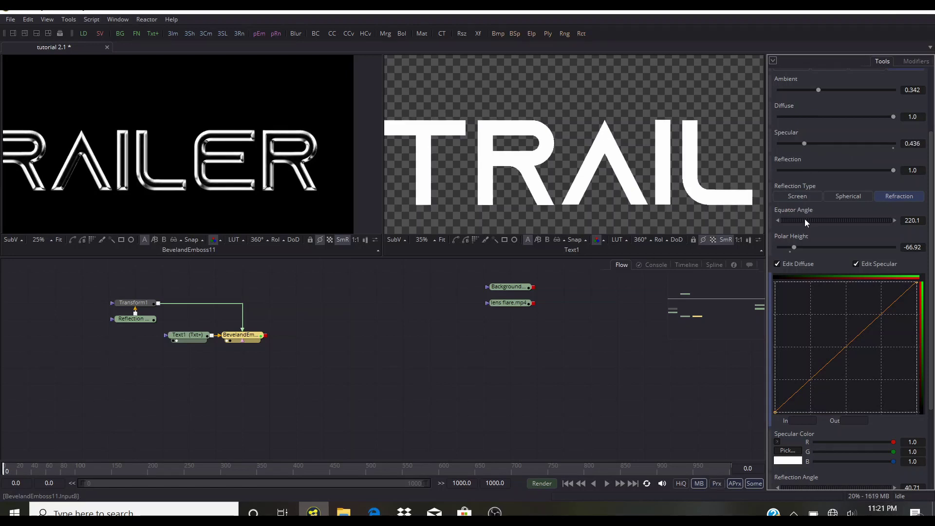
Change the TRAILER bevel's reflection type to Screen and set its polar height to about -72.92.
left_click(794, 196)
scroll(195, 146, "up", 5)
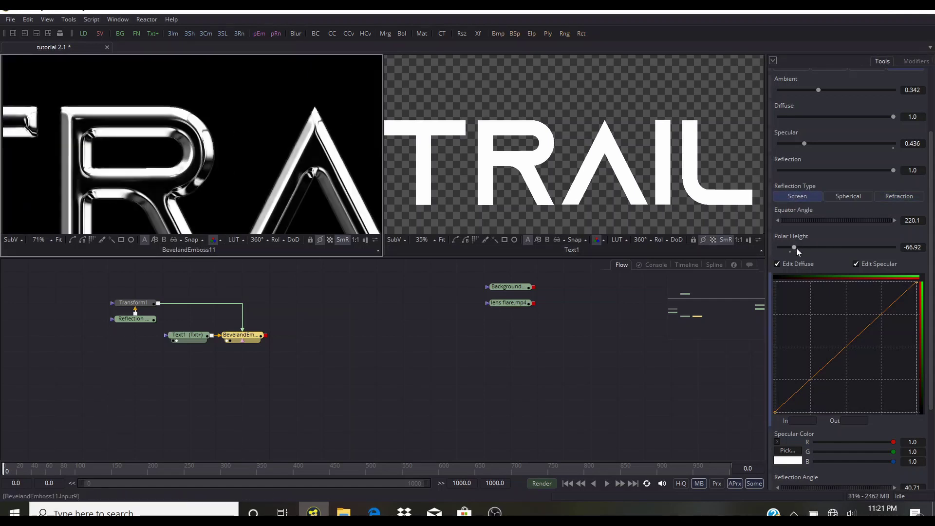
left_click_drag(795, 247, 790, 248)
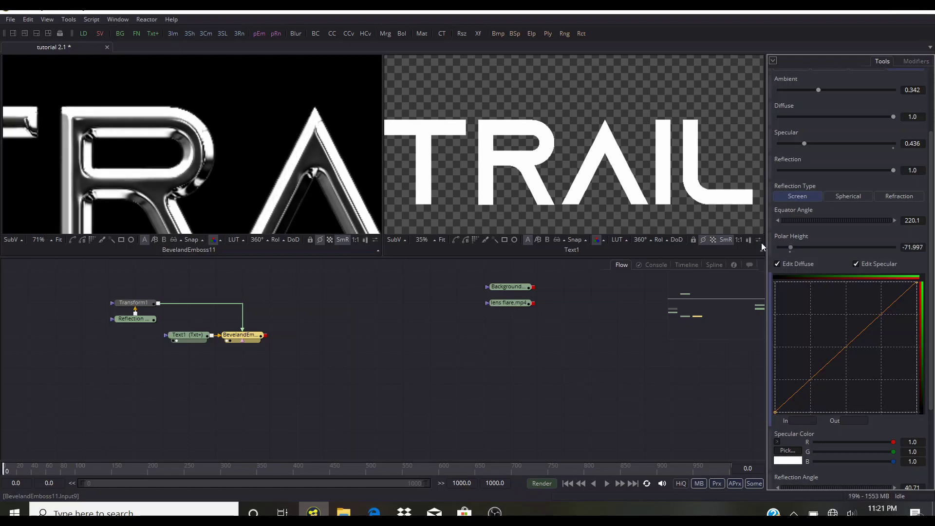
scroll(209, 177, "down", 5)
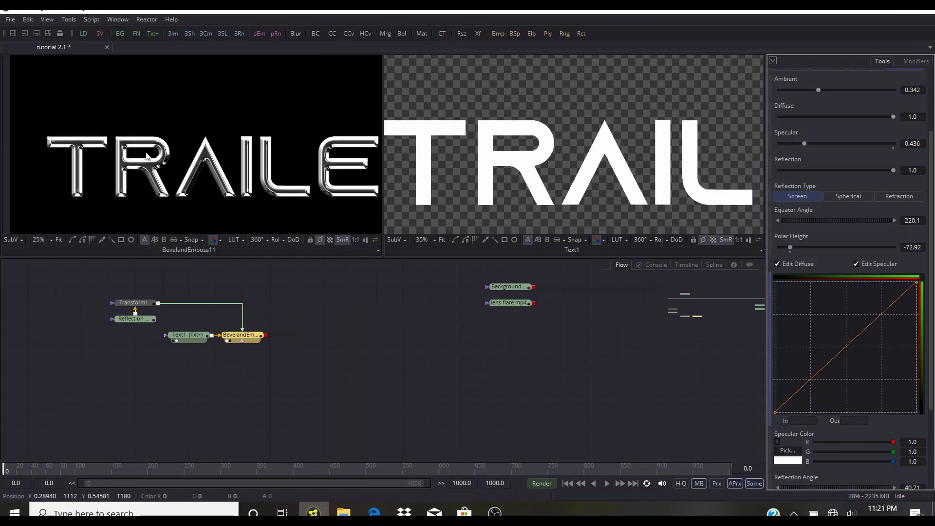
scroll(209, 178, "down", 2)
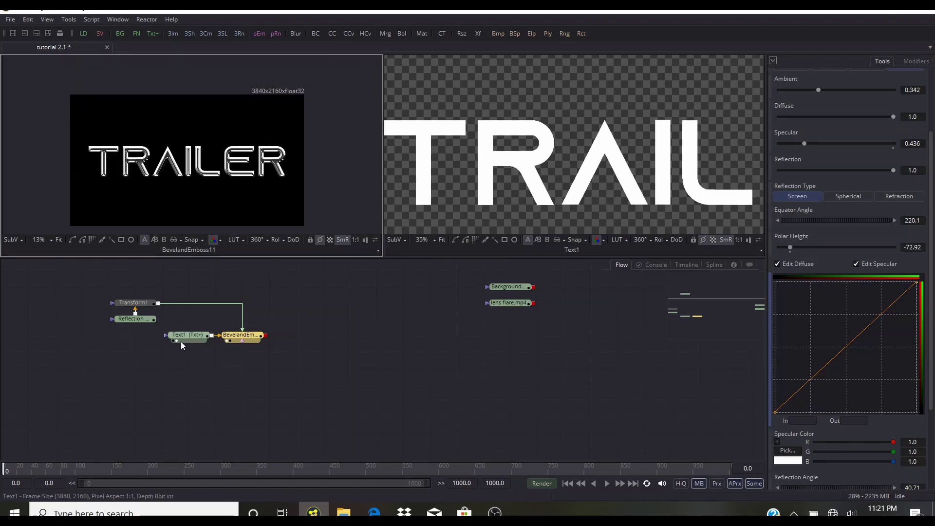
Place Transform1 directly above Text1 beside the Reflection Map loader, and move Text2 closer to these nodes.
left_click_drag(131, 305, 190, 321)
key("ctrl+v")
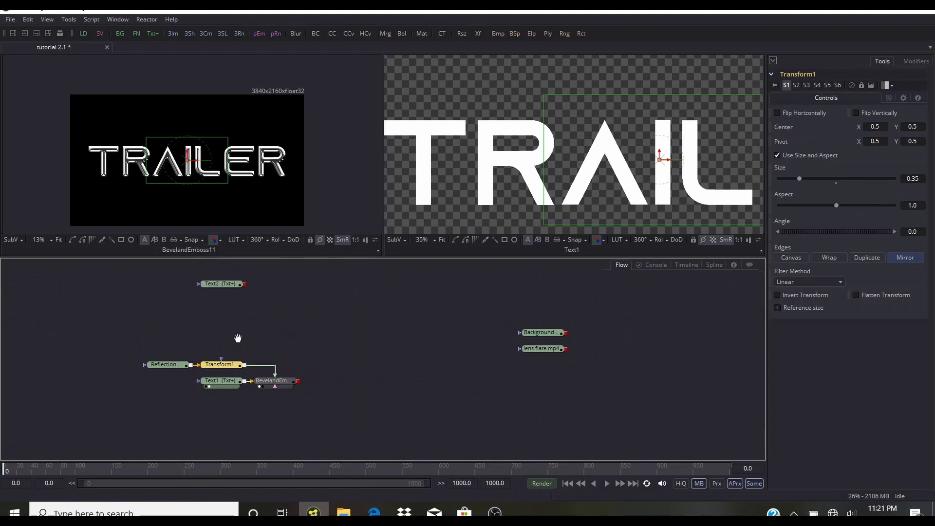
left_click_drag(223, 289, 145, 336)
left_click(127, 337)
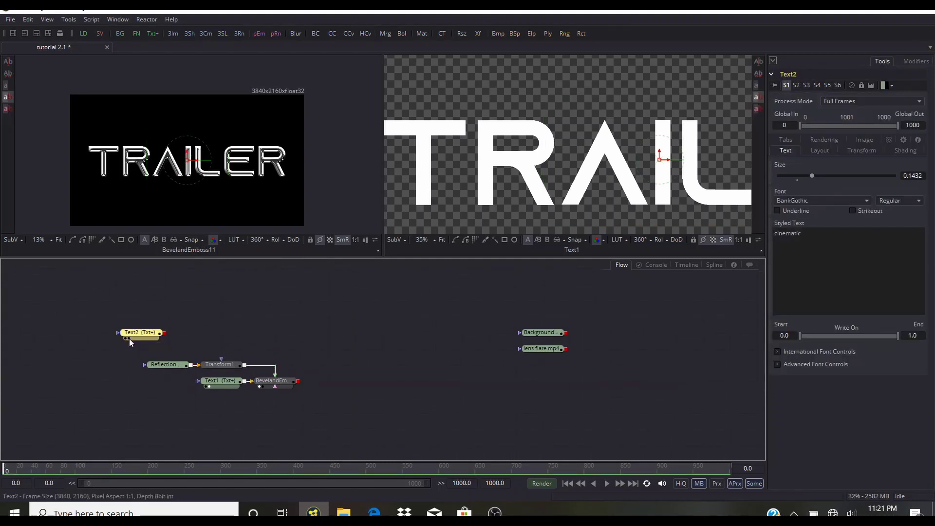
Show Text2 in the second viewer and add a Bevel and Emboss node after it.
key("2")
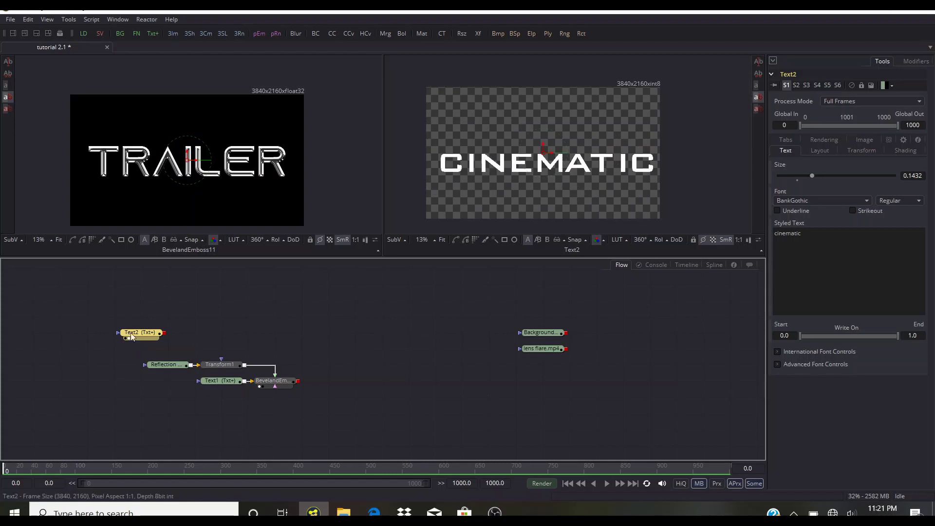
key("ctrl+space")
type("bee")
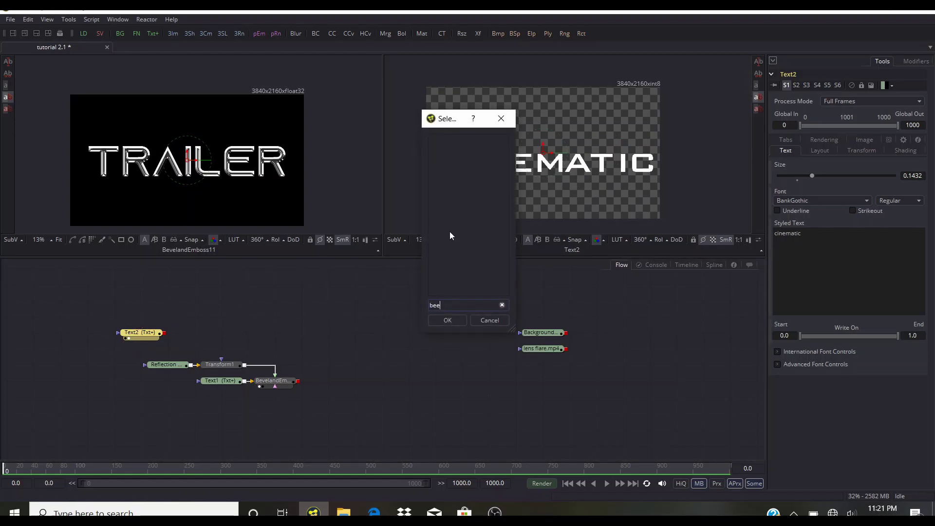
key("BackSpace")
left_click(466, 146)
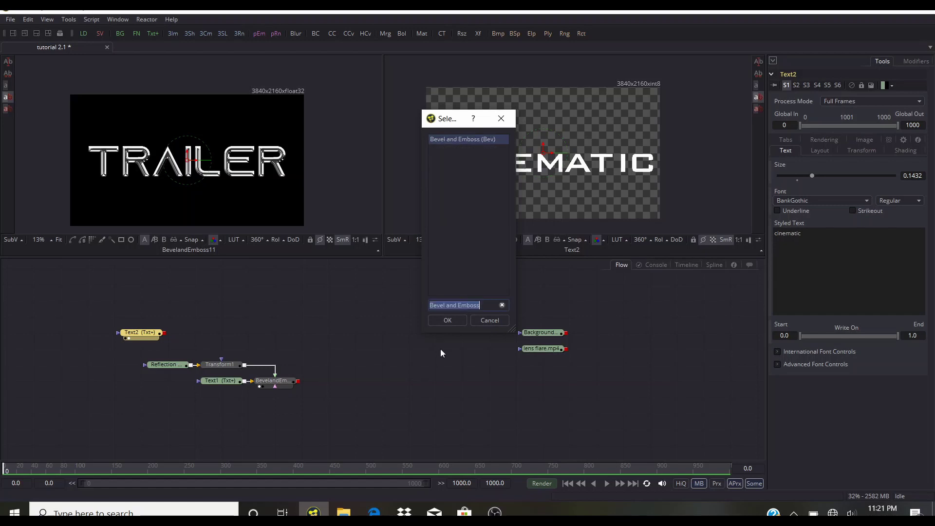
left_click(445, 320)
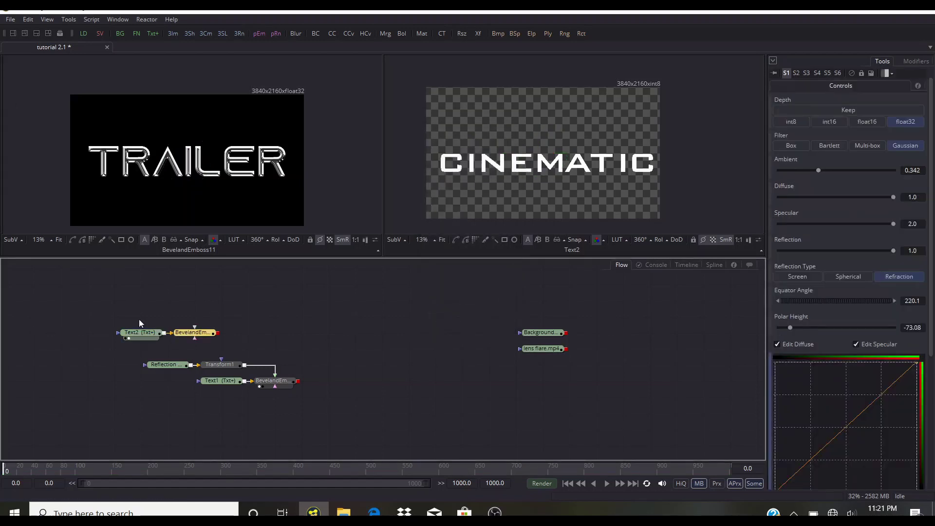
Align Text2 and its Bevel and Emboss above the Reflection Map row and show the bevel in the second viewer.
left_click_drag(138, 319, 211, 338)
left_click(210, 338)
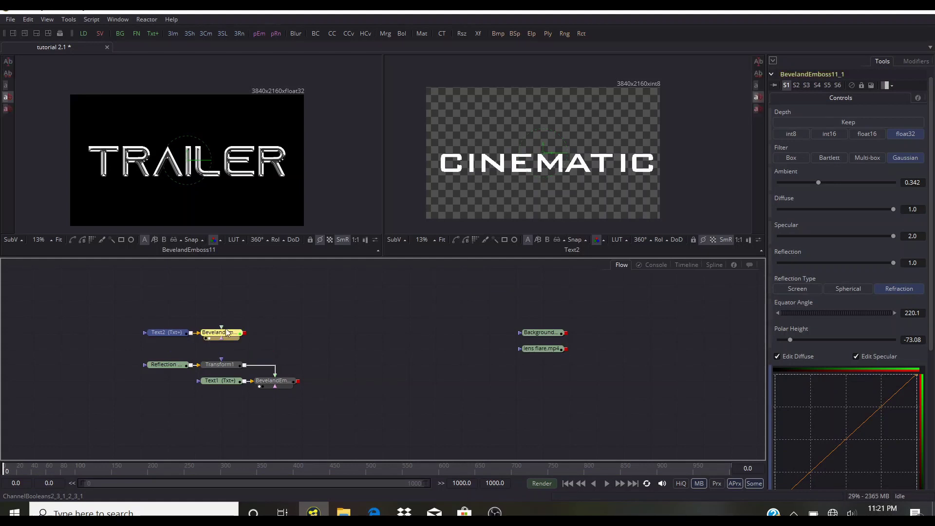
key("2")
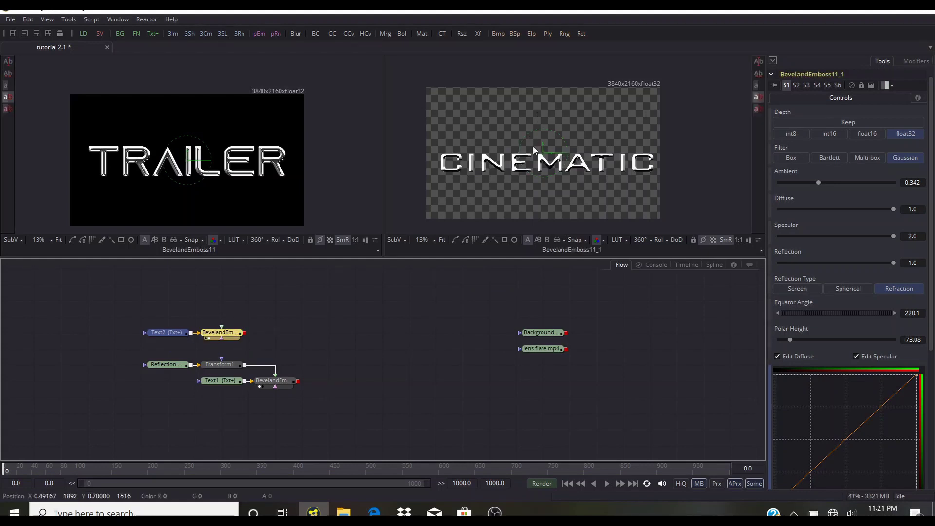
scroll(505, 180, "up", 5)
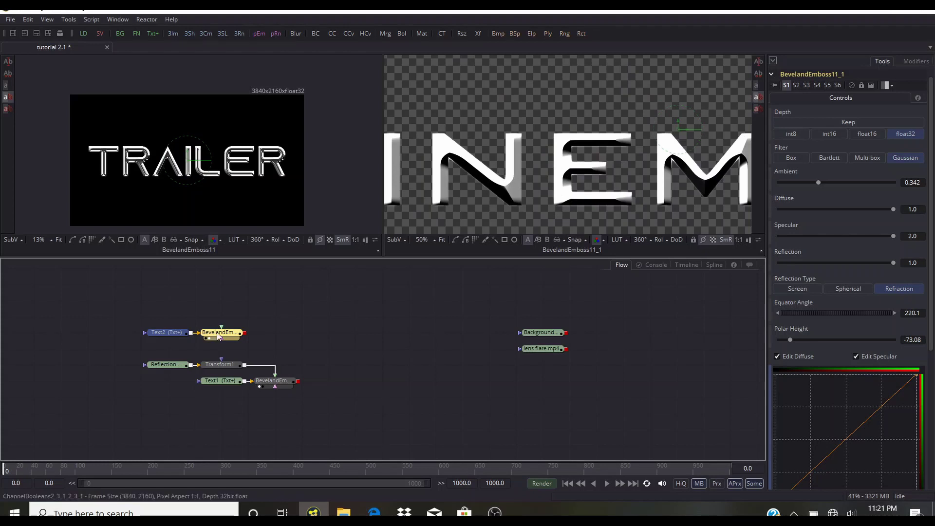
Set the CINEMATIC bevel's sharpness to 0.01 and its height to about 34.
scroll(846, 300, "down", 3)
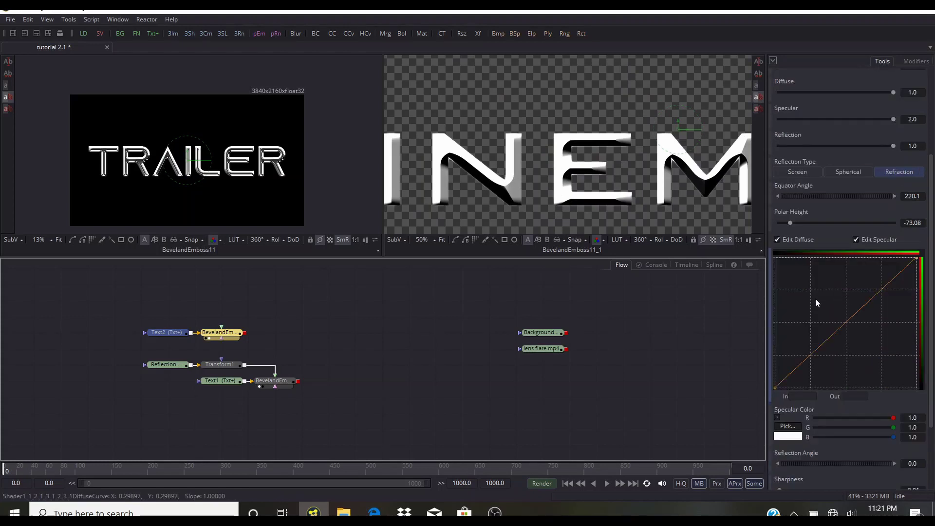
scroll(793, 299, "down", 2)
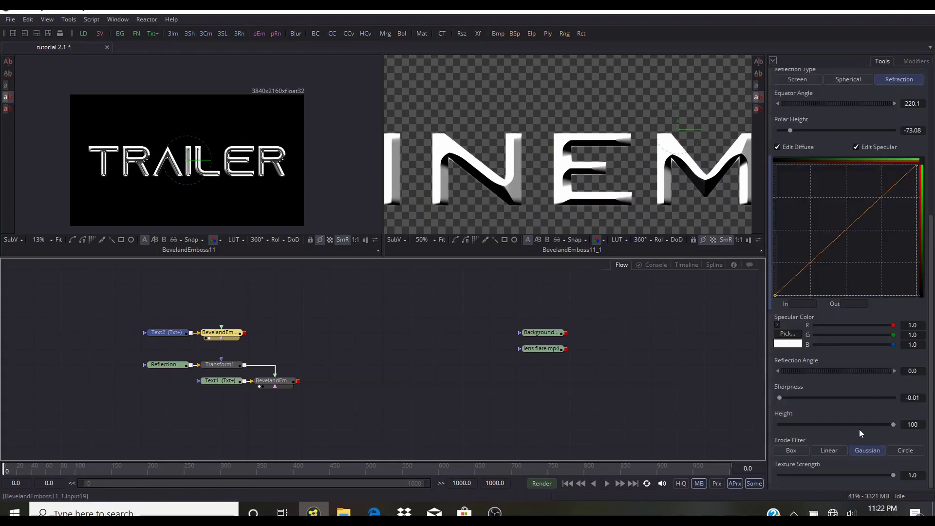
left_click_drag(778, 399, 893, 405)
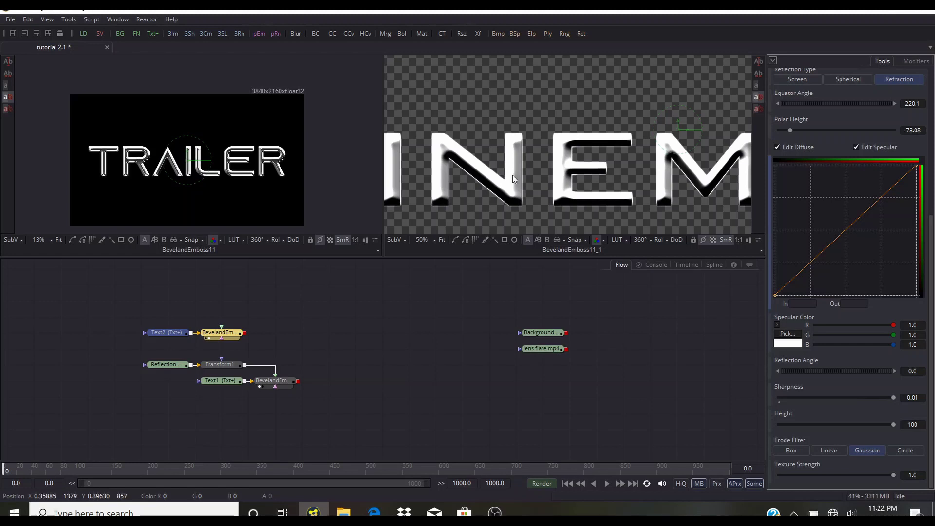
left_click_drag(894, 425, 820, 425)
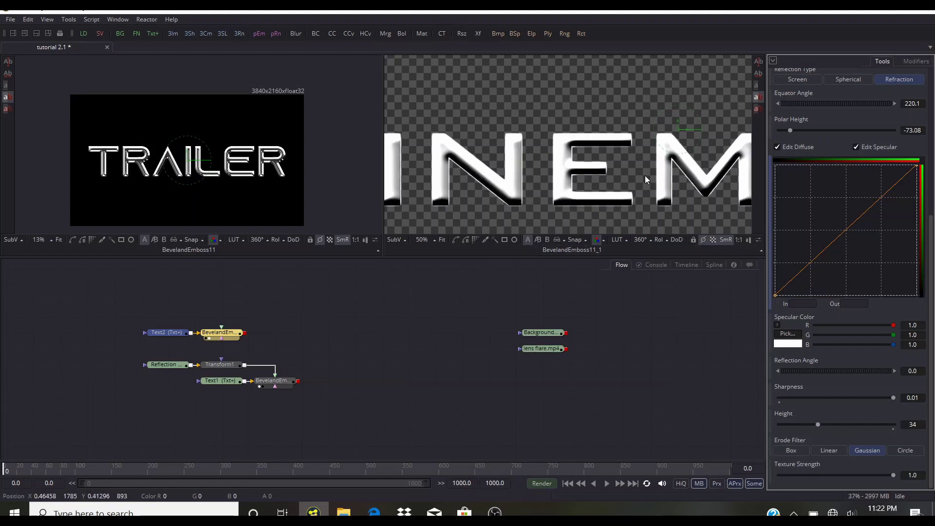
scroll(520, 190, "down", 2)
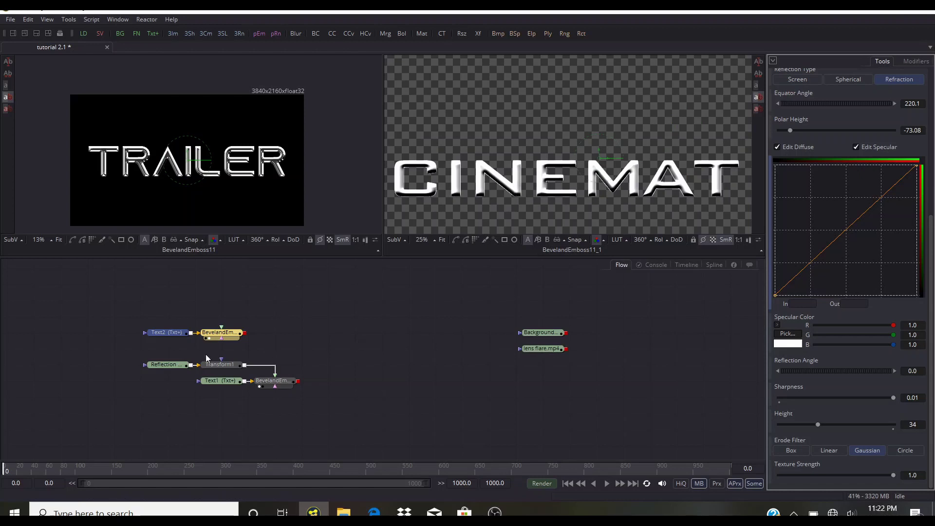
Move the Reflection Map loader farther from Transform1 and connect its output to the lower input of Text2's Bevel and Emboss.
mouse_move(188, 368)
left_mouse_down()
mouse_move(135, 369)
mouse_move(222, 330)
mouse_move(220, 345)
left_mouse_up()
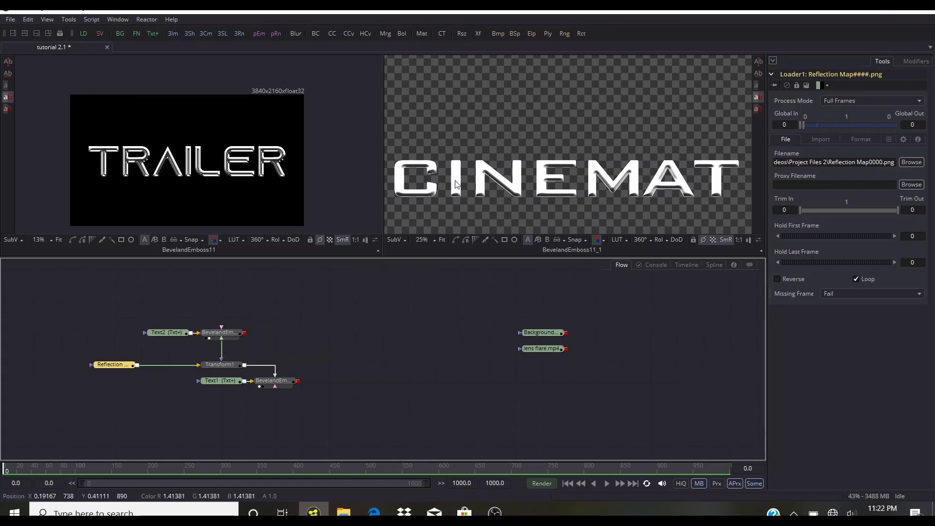
scroll(471, 185, "up", 5)
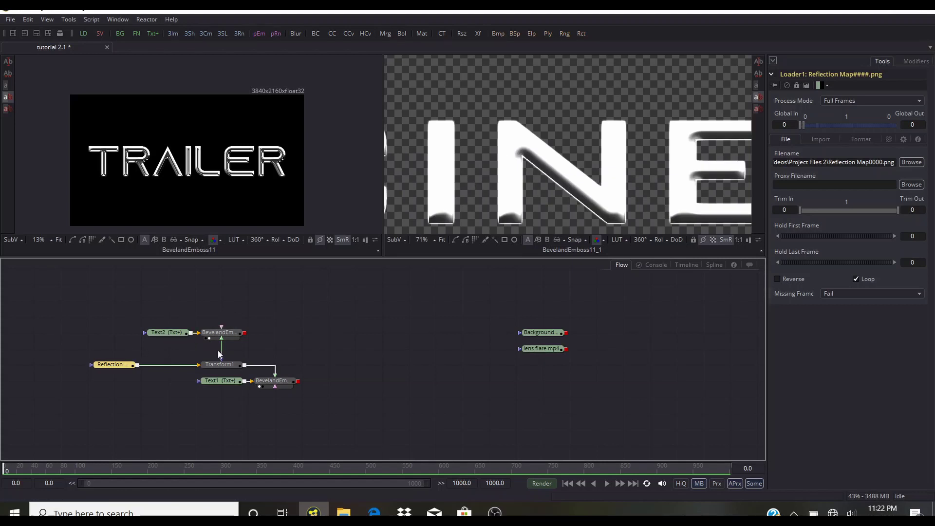
Insert a Transform between the Reflection Map loader and Text2's Bevel and Emboss, with Mirror edges and size about 0.427.
left_click_drag(478, 33, 221, 349)
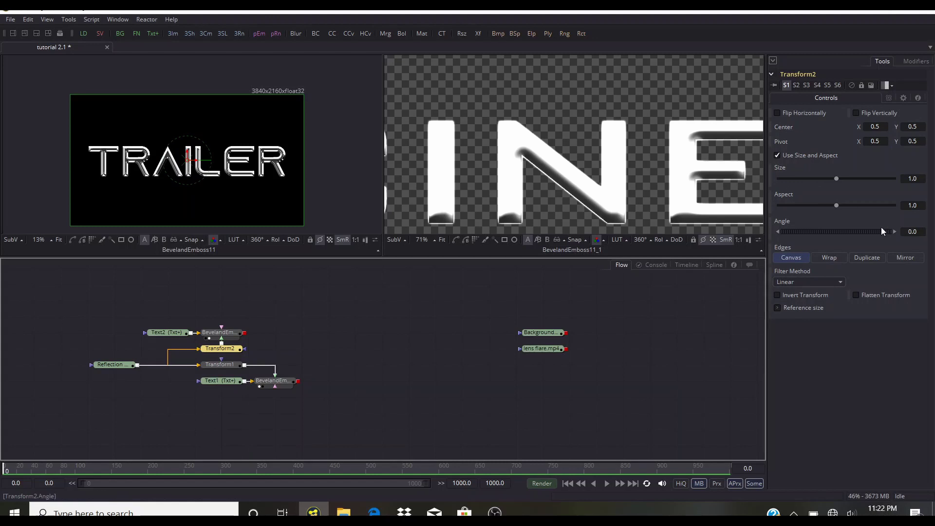
left_click(903, 258)
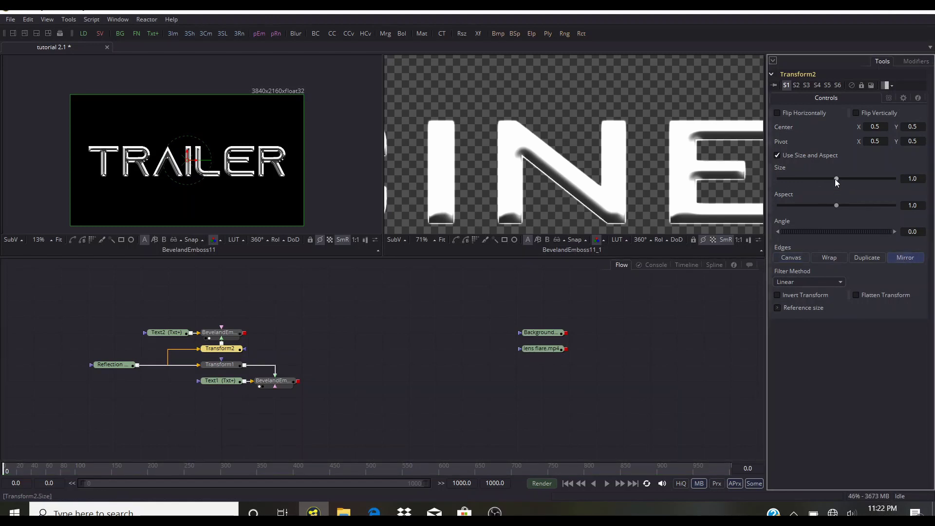
left_click_drag(835, 179, 802, 179)
scroll(510, 167, "down", 2)
scroll(509, 167, "down", 1)
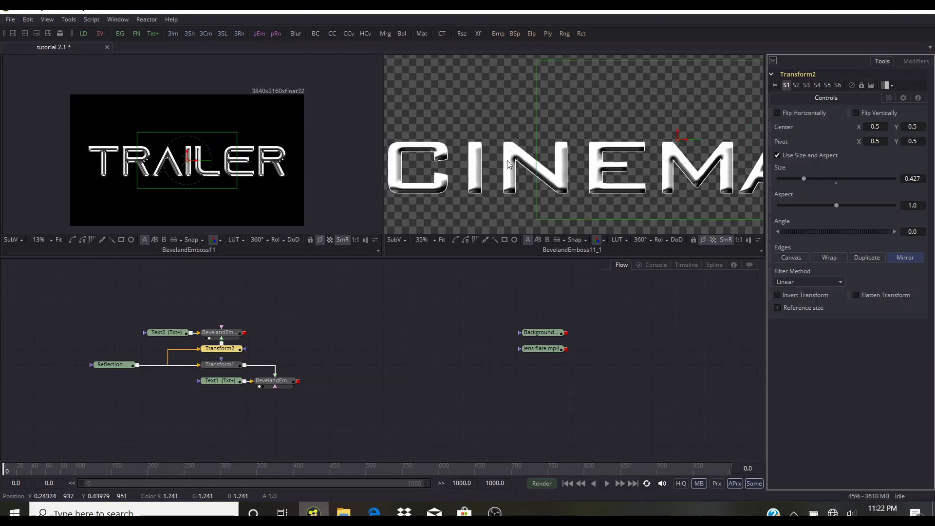
Set the reflection type of Text2's Bevel and Emboss to Spherical.
left_click(225, 336)
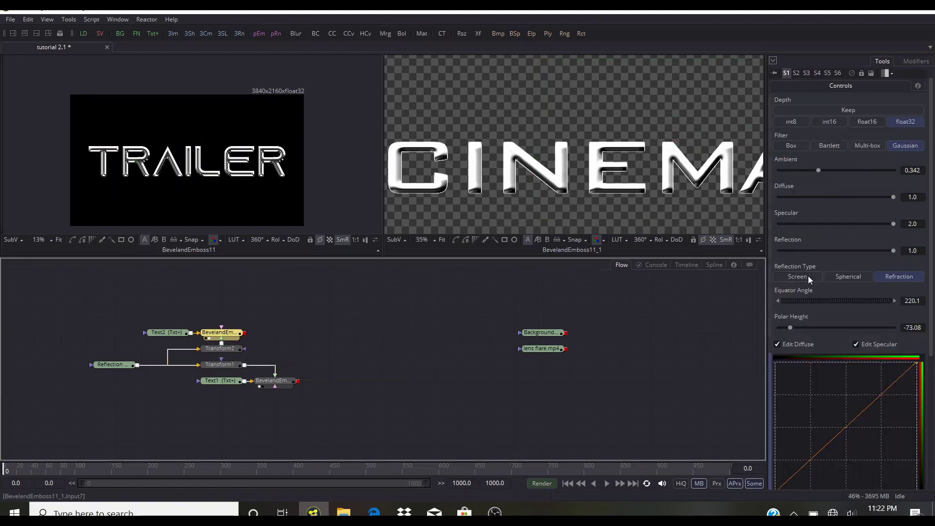
left_click(840, 276)
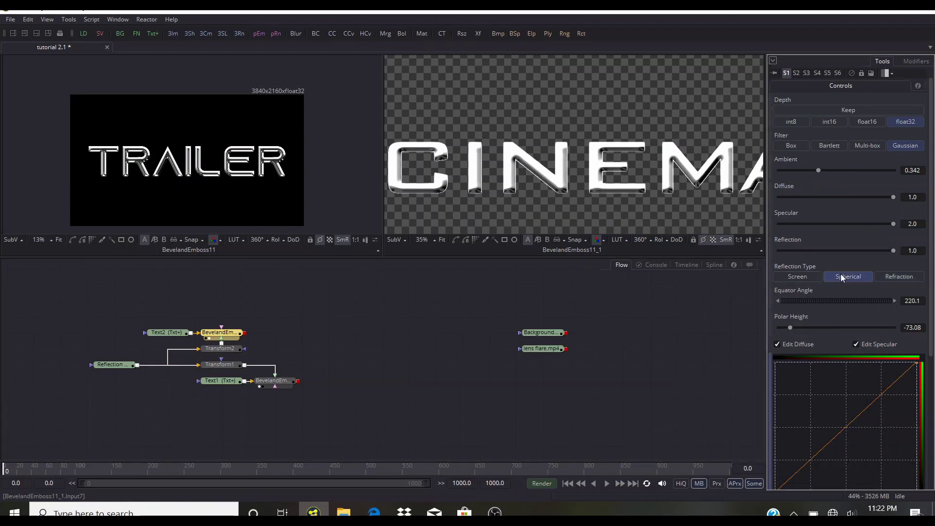
Set the reflection type of the CINEMATIC bevel to Screen and lower its specular to about 0.291.
scroll(427, 190, "up", 2)
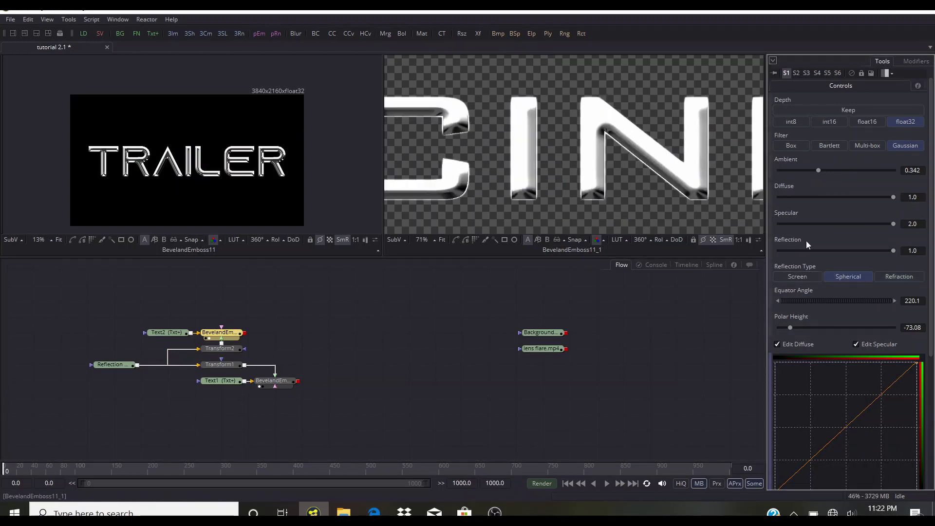
left_click(791, 276)
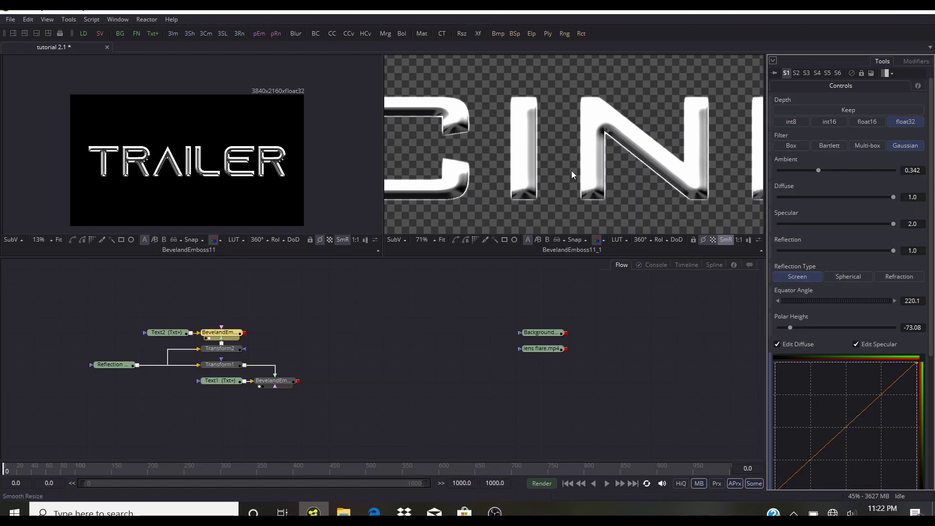
scroll(554, 133, "down", 2)
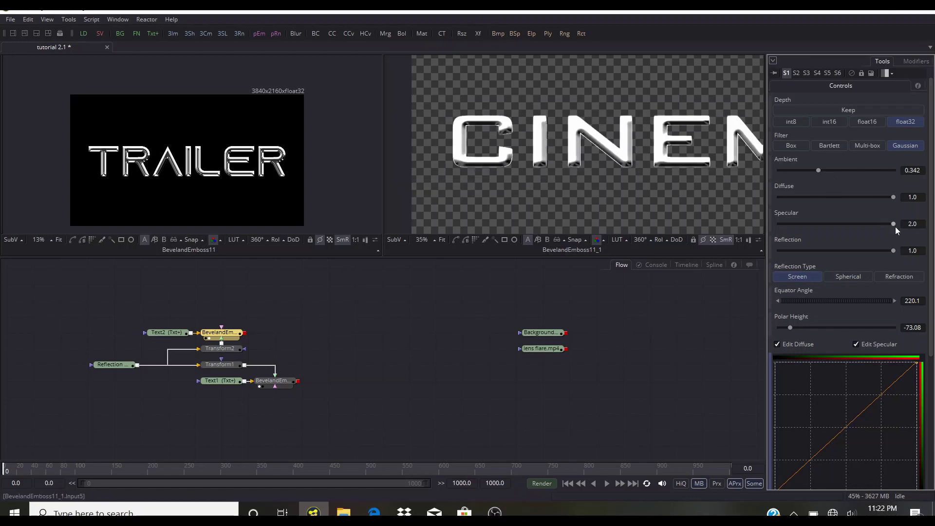
left_click_drag(890, 224, 796, 217)
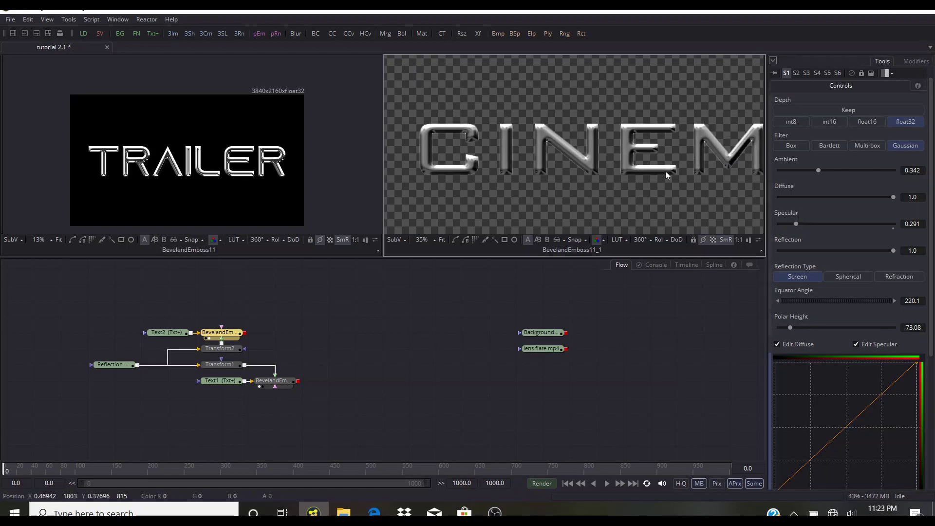
Turn off the checker underlay in the viewer showing CINEMATIC so the text is previewed on black.
left_click_drag(665, 171, 558, 180)
left_click(712, 239)
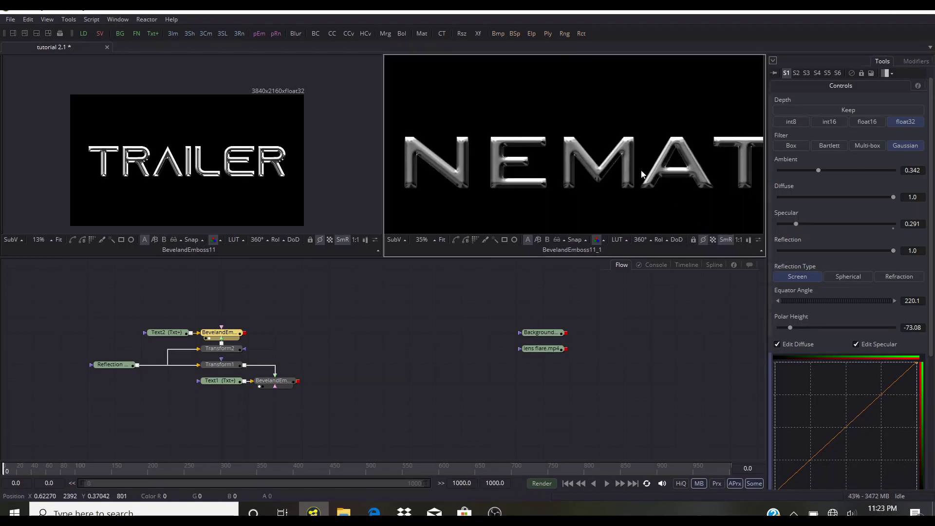
scroll(641, 174, "up", 2)
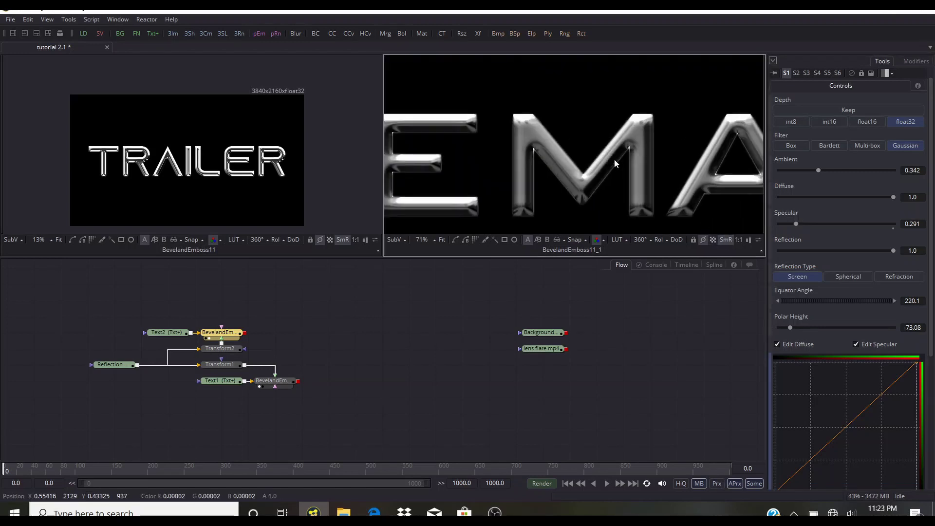
right_click(591, 127)
mouse_move(626, 165)
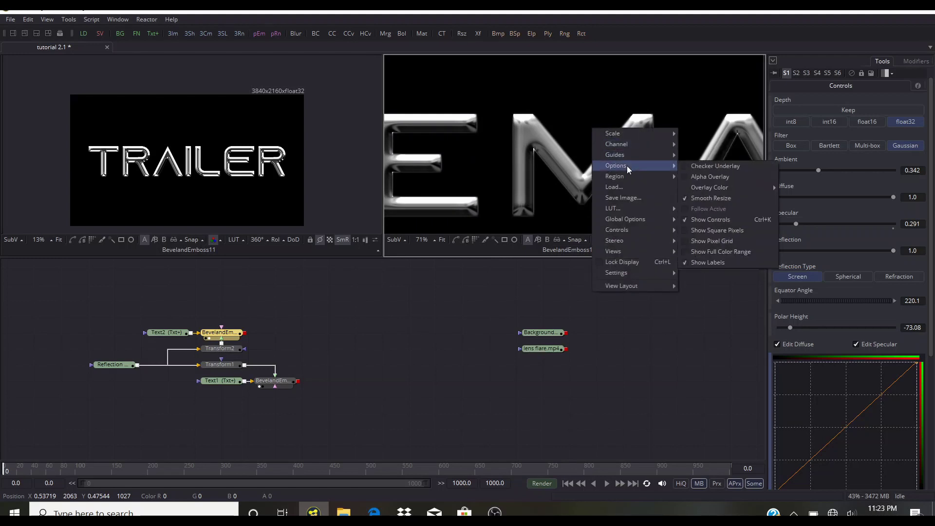
left_click(683, 166)
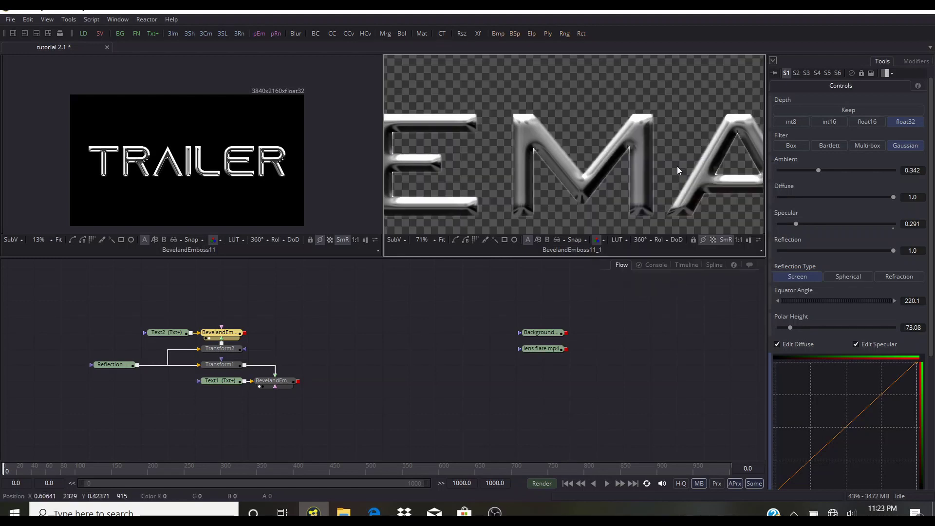
left_click(712, 241)
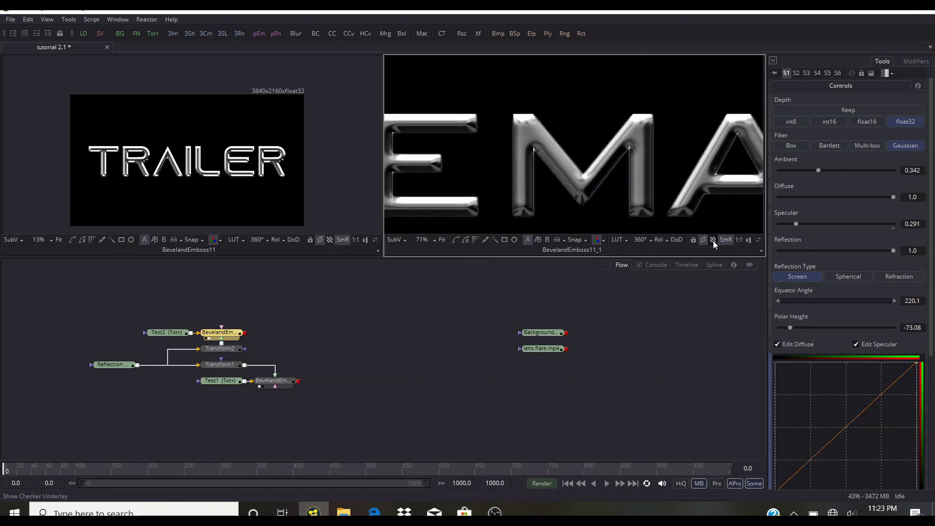
scroll(585, 125, "down", 2)
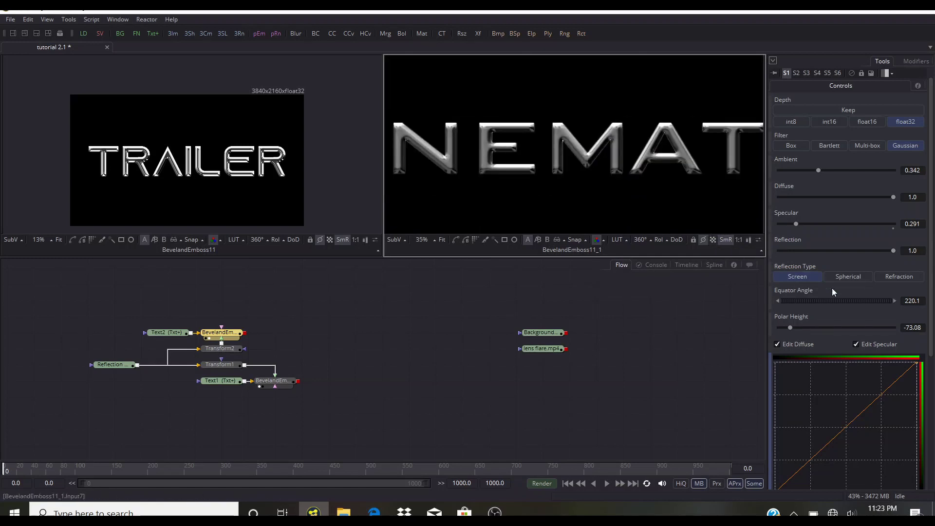
Set the reflection angle of the CINEMATIC bevel to about 13.26.
scroll(809, 321, "down", 5)
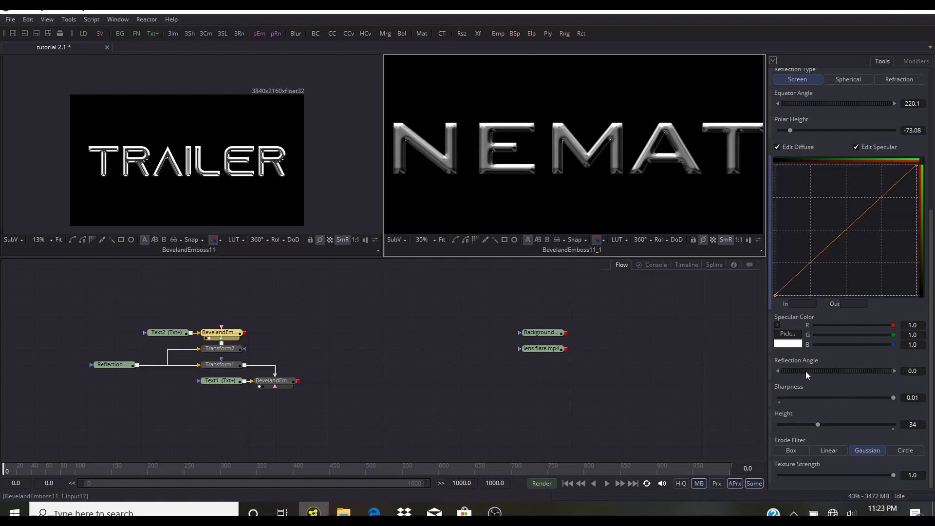
left_click_drag(805, 371, 826, 384)
scroll(592, 146, "down", 3)
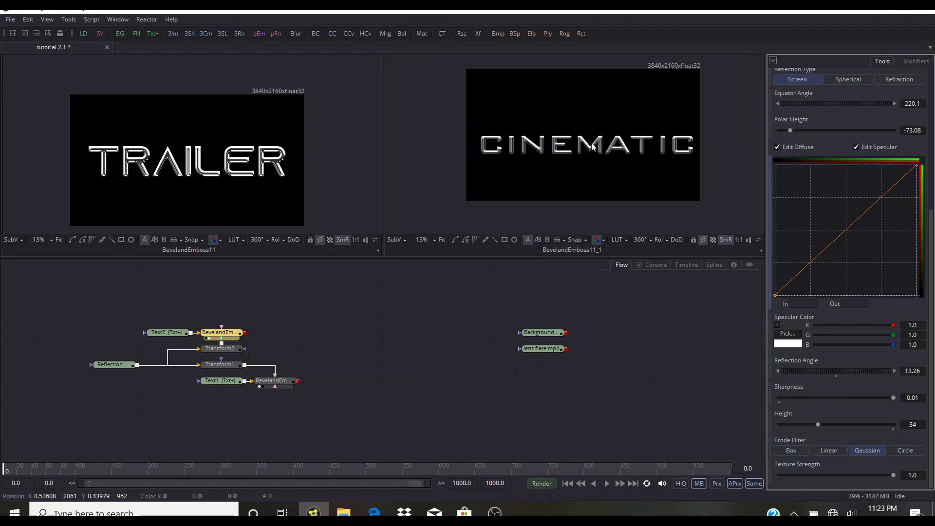
scroll(592, 146, "up", 3)
Set the polar height of the CINEMATIC bevel to about -63.
scroll(879, 214, "up", 5)
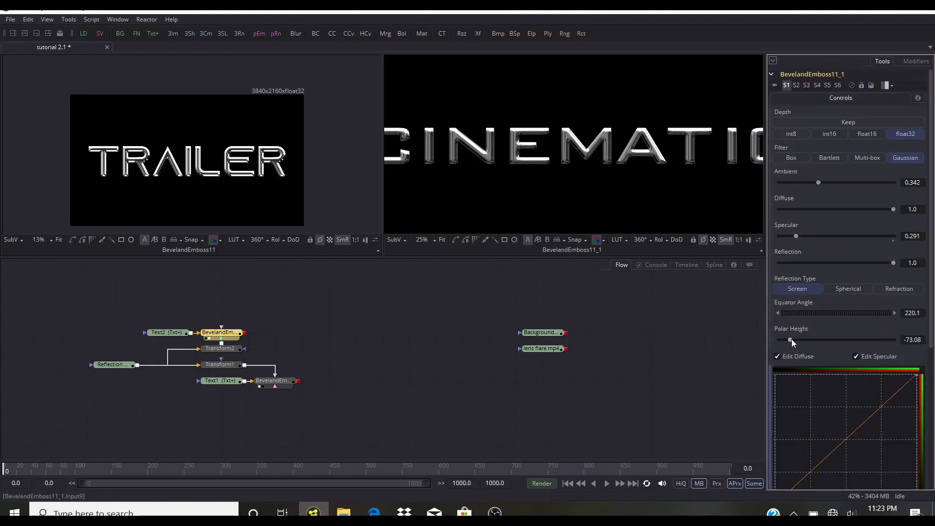
left_click_drag(791, 339, 855, 350)
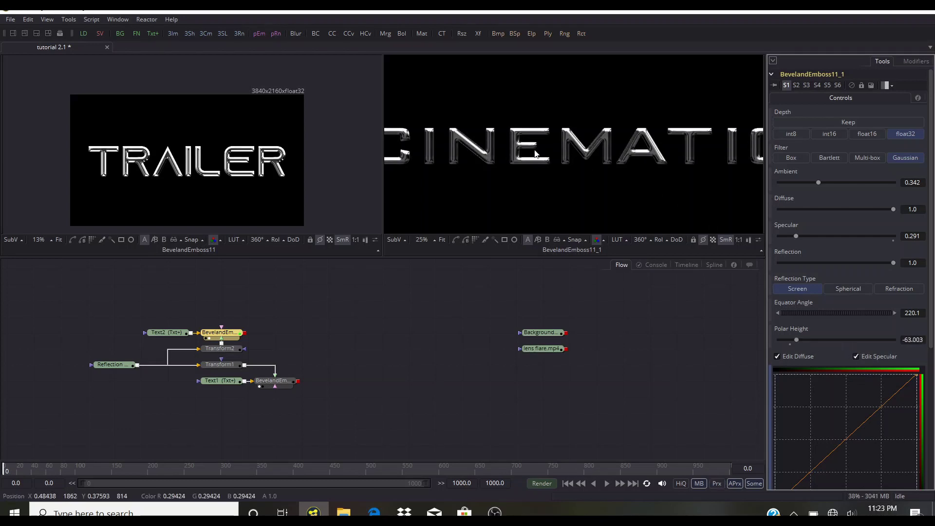
scroll(531, 154, "down", 3)
scroll(555, 154, "up", 3)
scroll(585, 159, "down", 2)
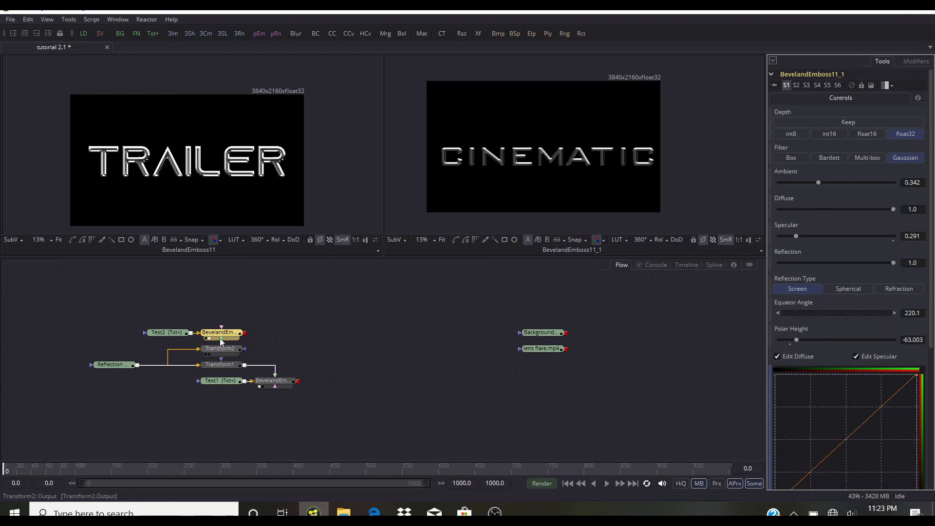
Rearrange the node flow so Text2 sits directly above its Bevel and Emboss, with Transform2 below and before them.
left_click_drag(235, 337, 289, 354)
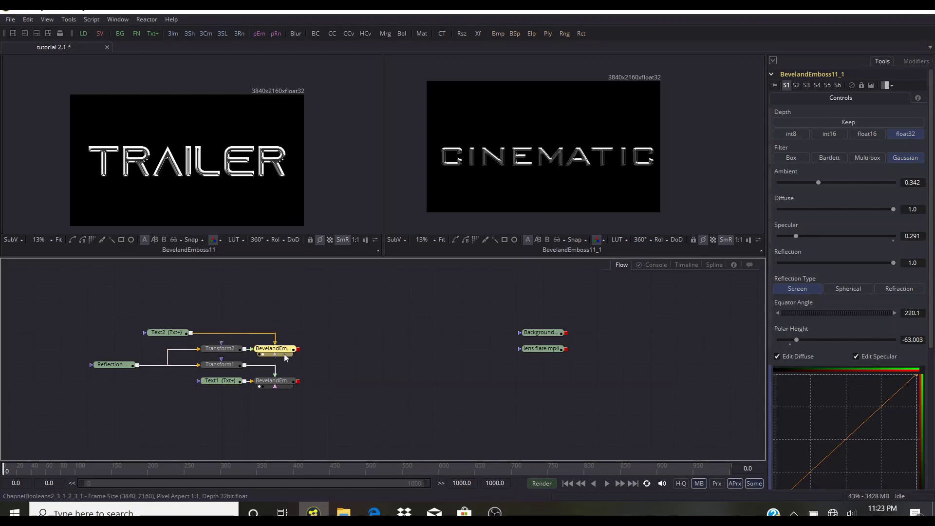
left_click_drag(229, 348, 202, 349)
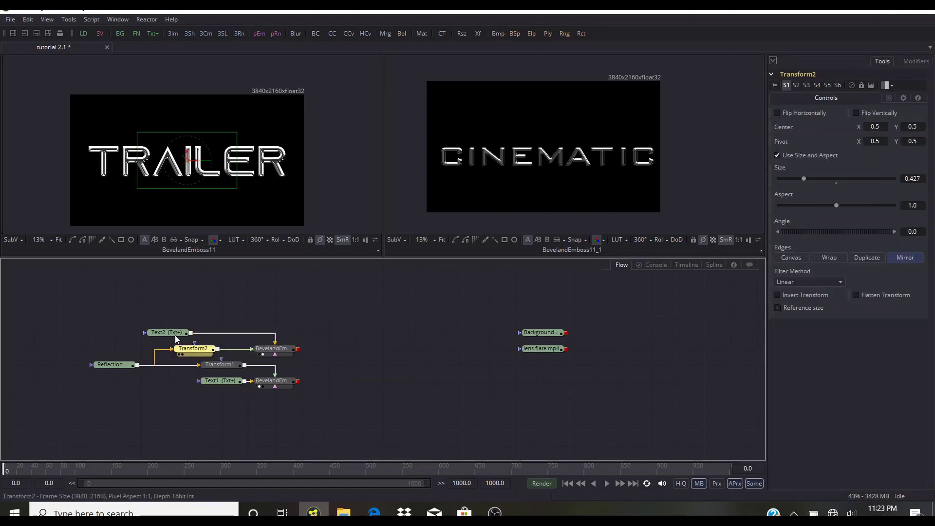
left_click(273, 332)
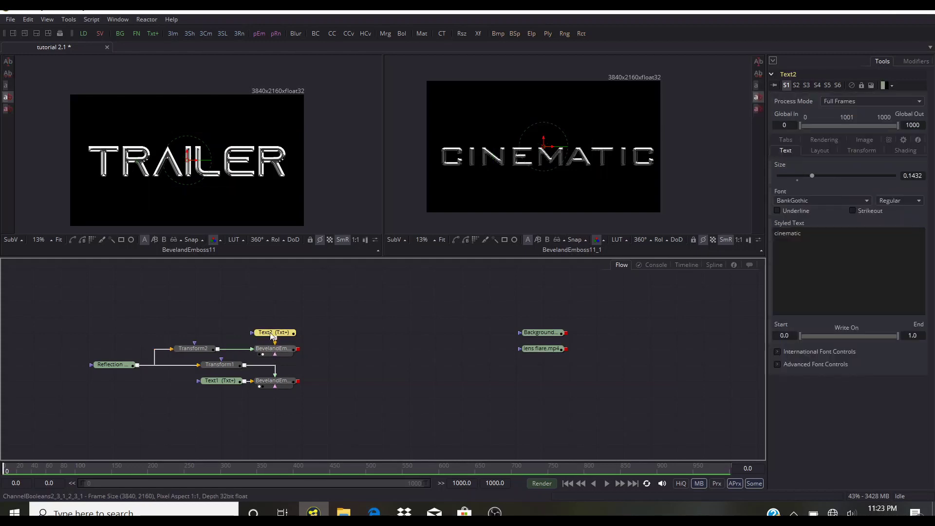
left_click_drag(266, 319, 280, 359)
left_click_drag(279, 351, 279, 336)
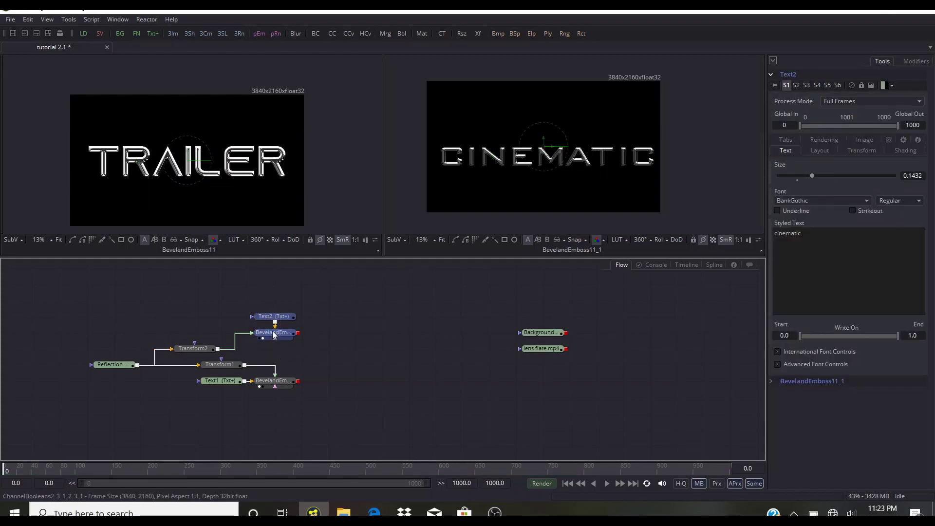
left_click(273, 333)
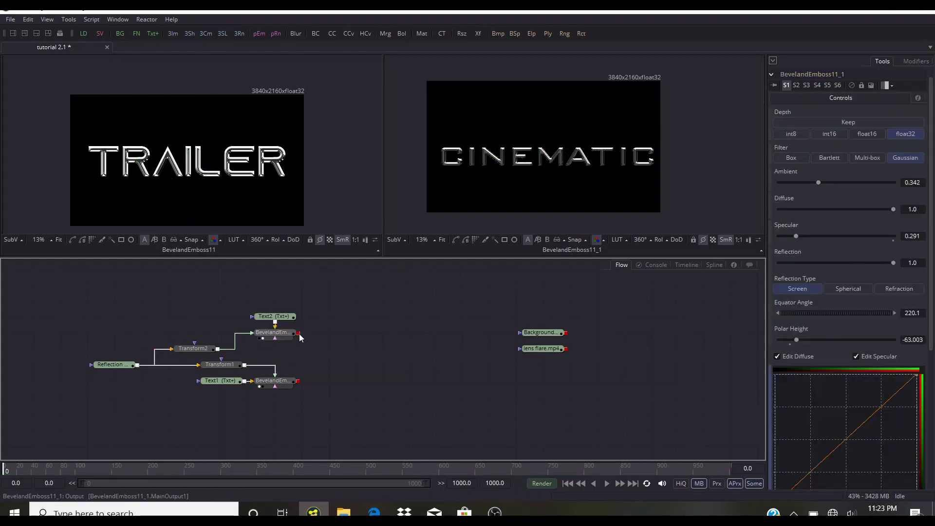
Merge the CINEMATIC bevel over the TRAILER bevel and show the merge in the viewer that displays CINEMATIC.
left_click_drag(299, 334, 391, 381)
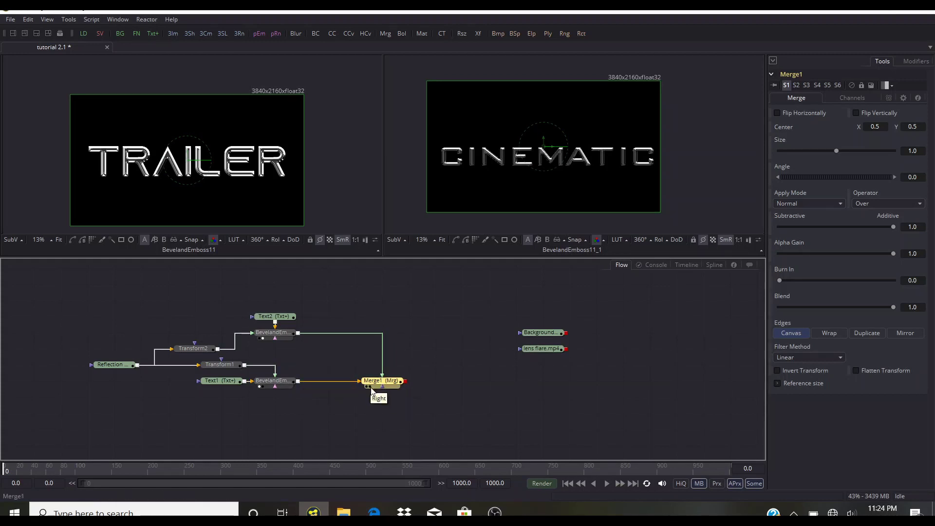
left_click(369, 387)
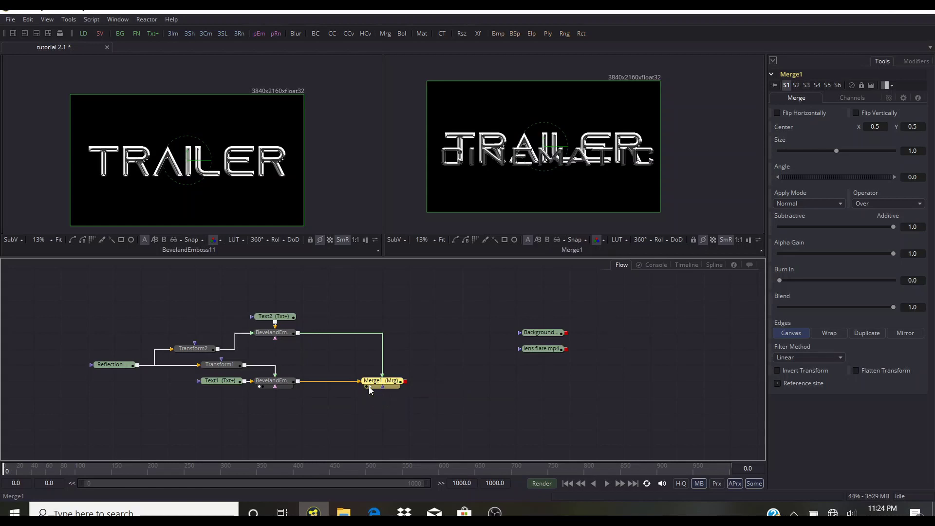
Insert a Transform between each Bevel and Emboss and the merge, one for TRAILER and one for CINEMATIC.
left_click(267, 382)
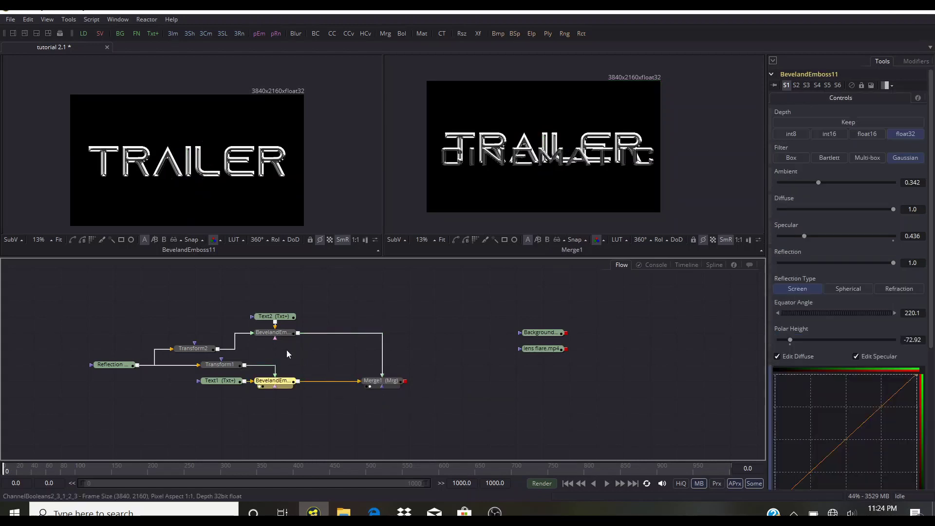
left_click(477, 33)
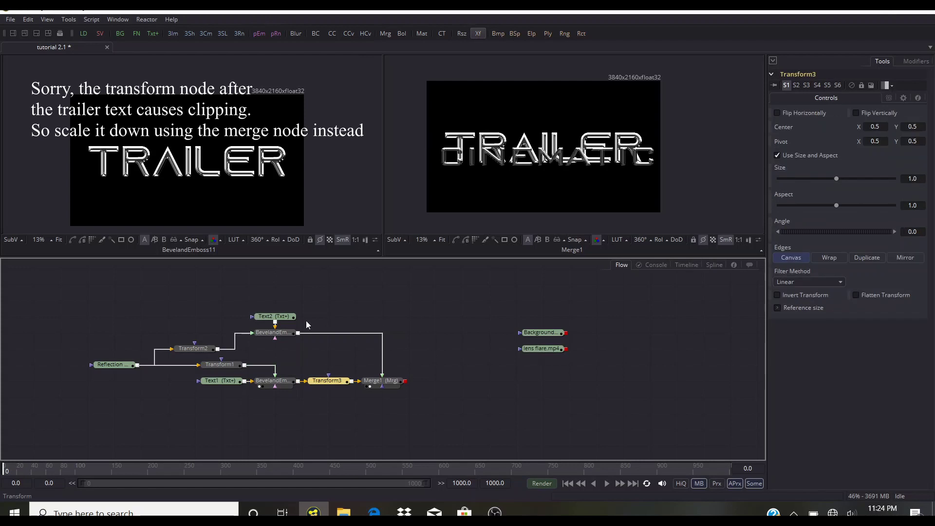
left_click(275, 335)
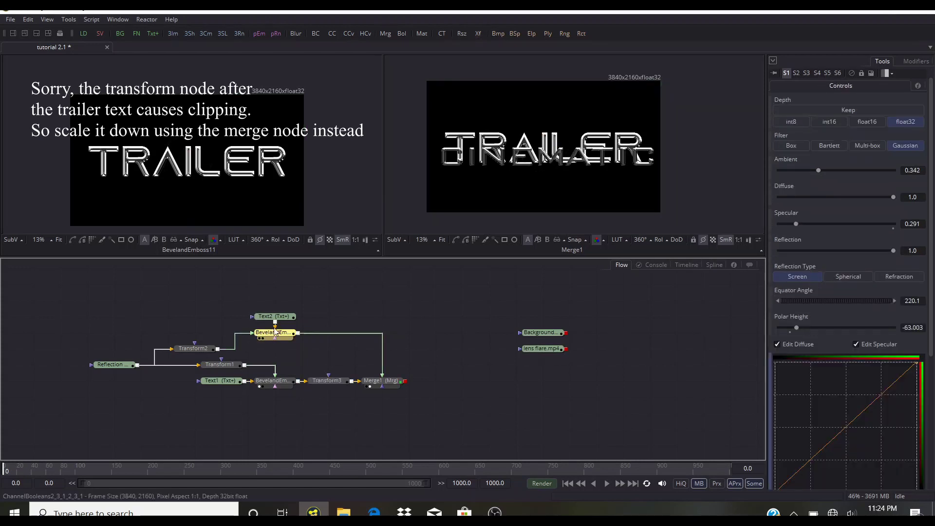
left_click(478, 33)
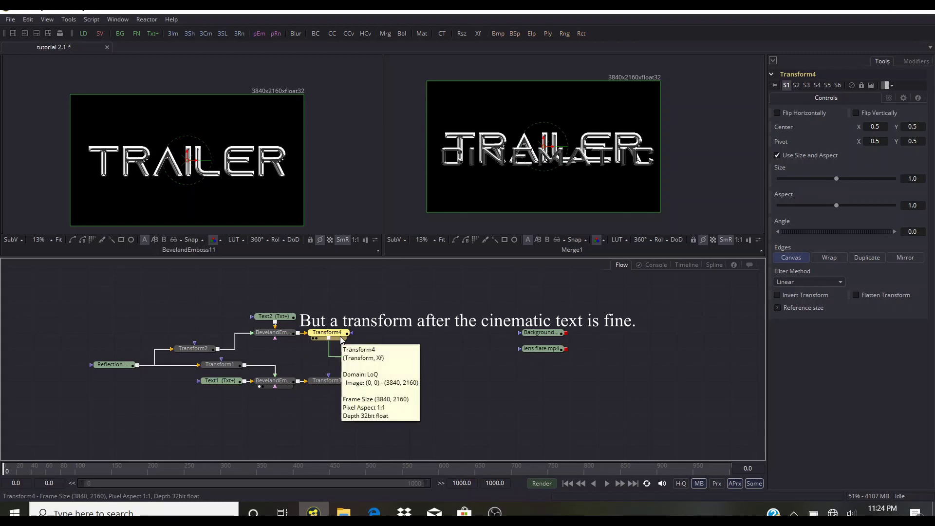
Move CINEMATIC above TRAILER with its new Transform, to center Y about 0.707, and set its size to about 0.419.
left_click_drag(544, 145, 545, 115)
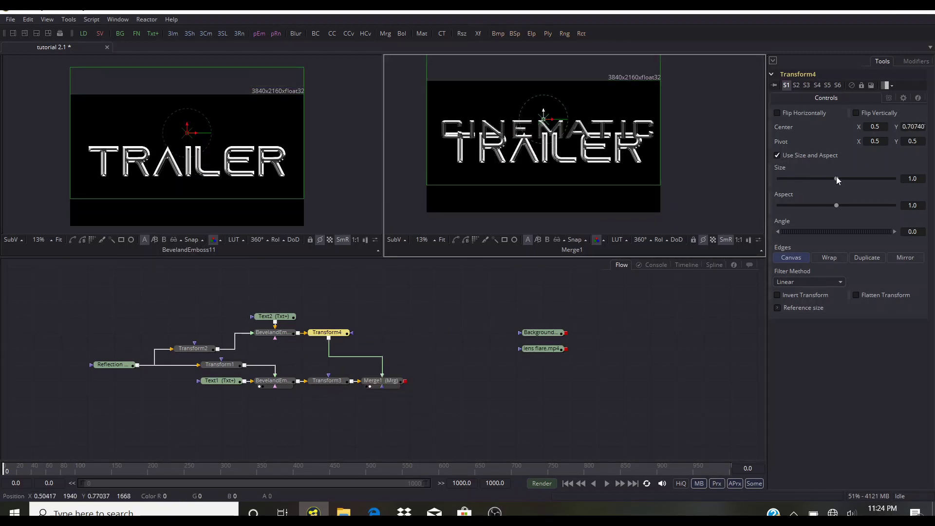
left_click_drag(836, 178, 803, 176)
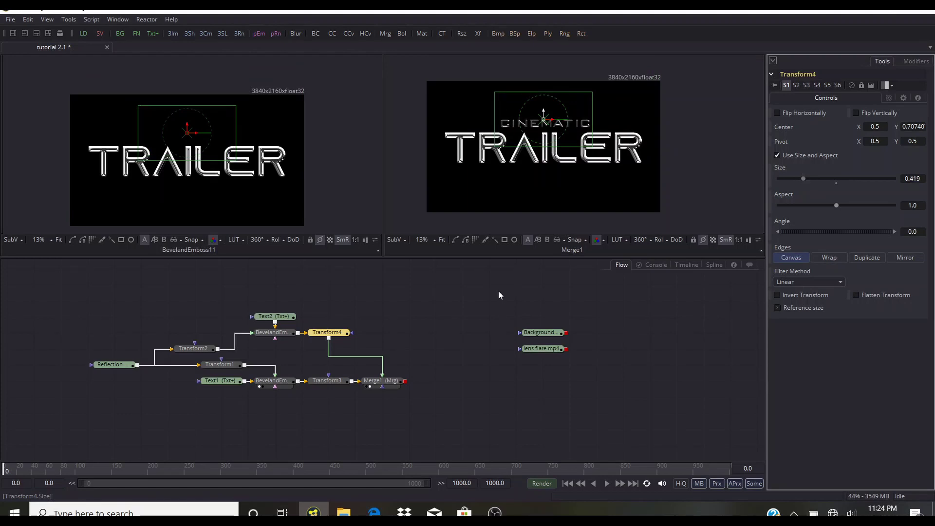
left_click(433, 317)
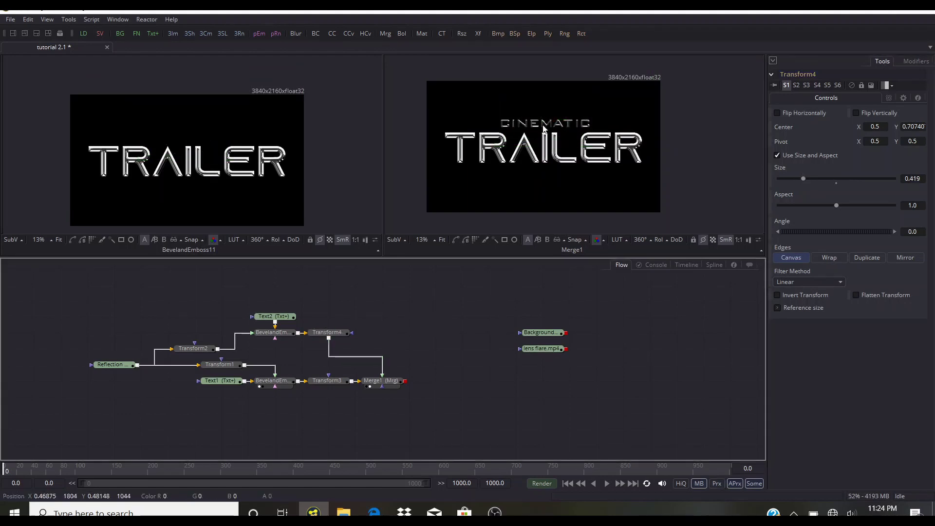
scroll(545, 125, "up", 5)
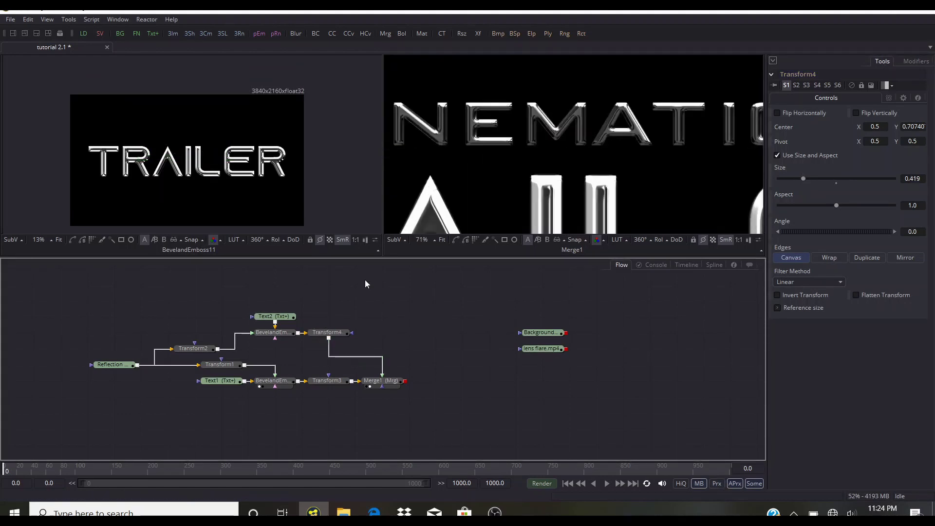
Lower TRAILER to center Y about 0.459 with the Transform after its bevel and set its size to about 0.684.
left_click(327, 381)
scroll(503, 137, "down", 5)
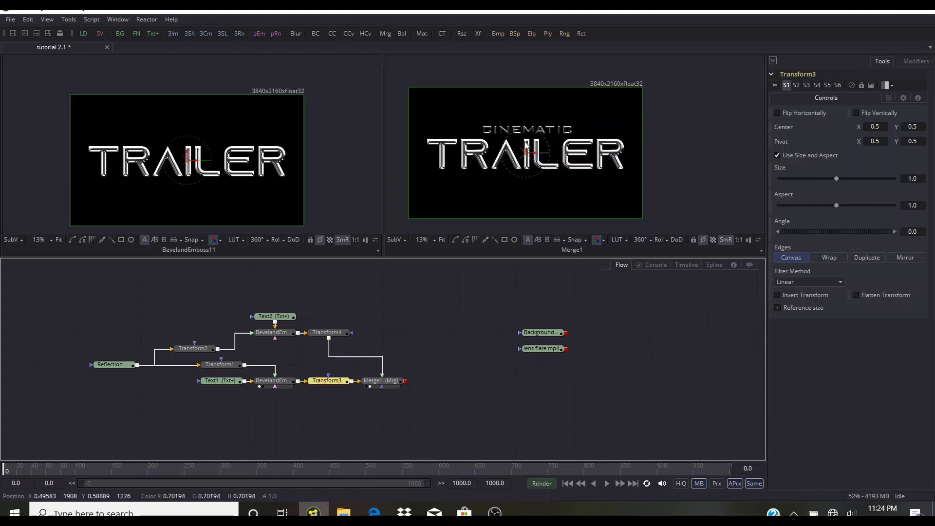
left_click(527, 147)
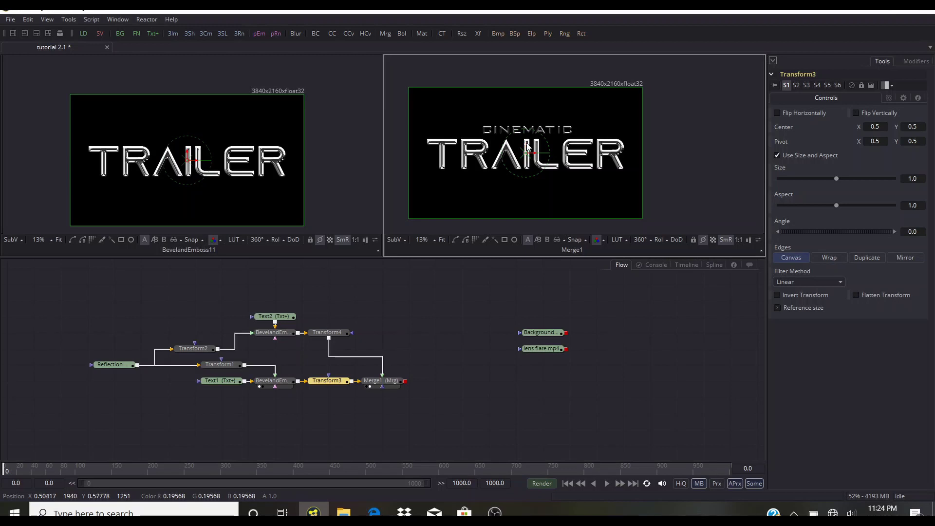
left_click_drag(527, 146, 526, 153)
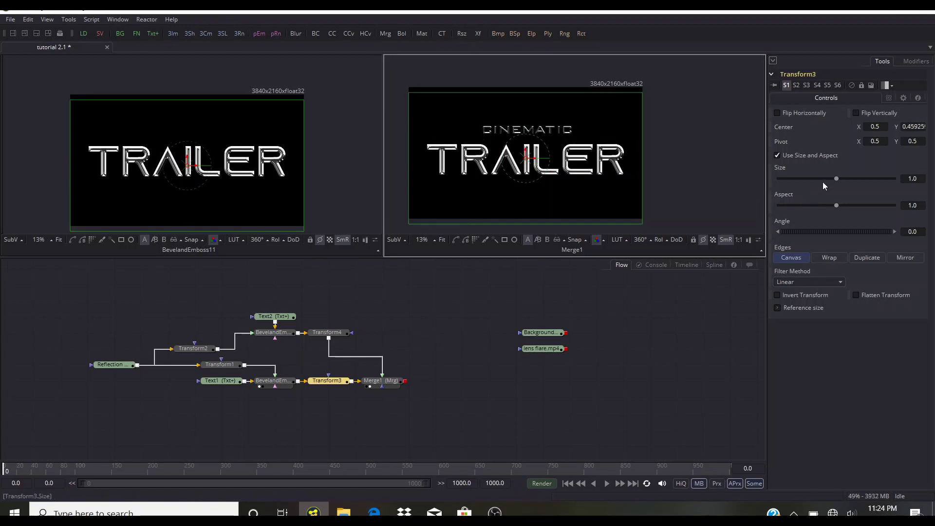
left_click_drag(837, 180, 818, 179)
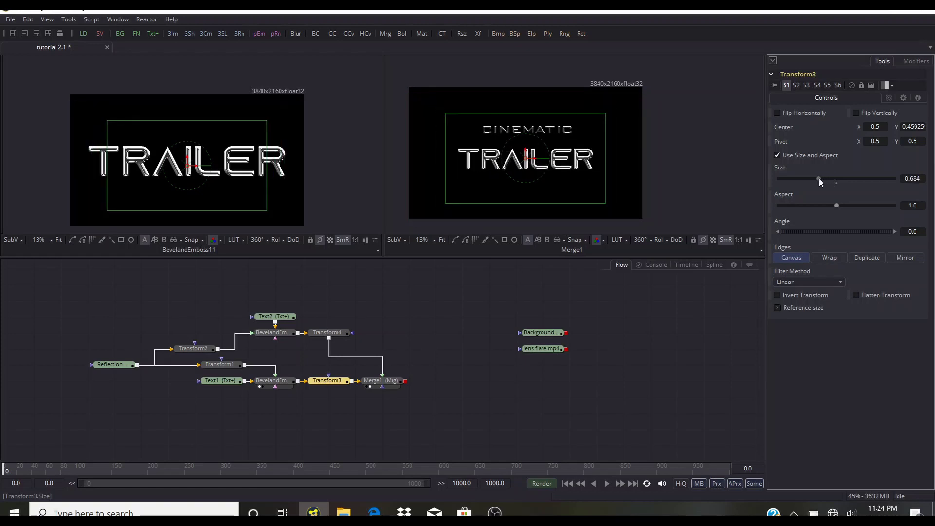
Shrink CINEMATIC to size about 0.274 and lower it to center Y about 0.626 with its Transform.
left_click(344, 332)
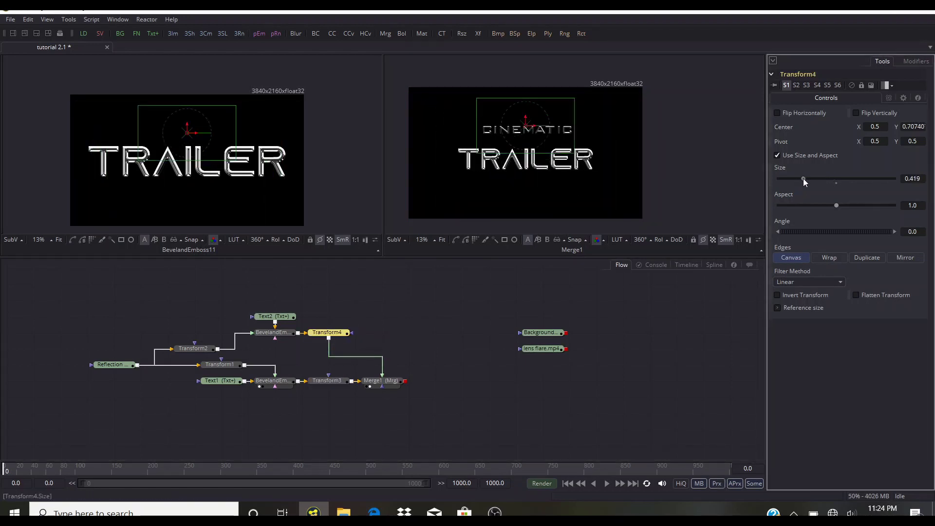
left_click_drag(803, 178, 794, 180)
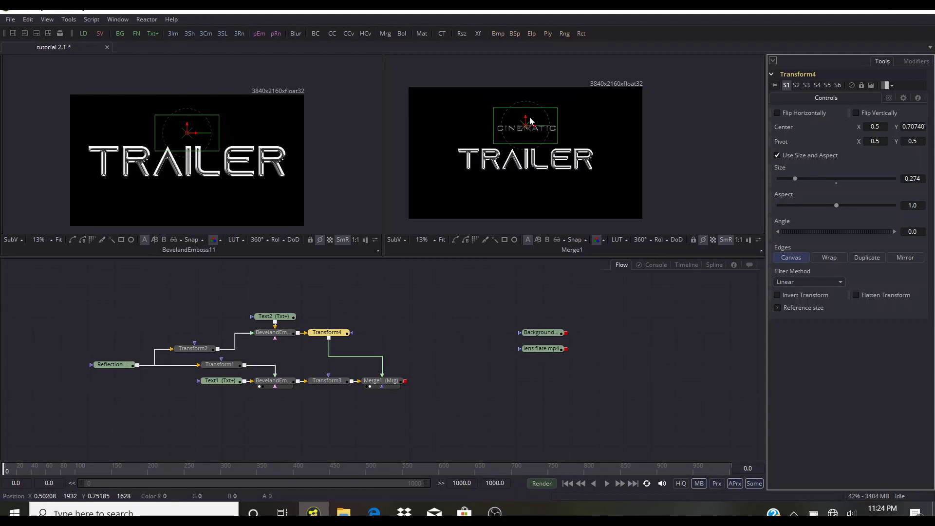
left_click_drag(526, 118, 526, 129)
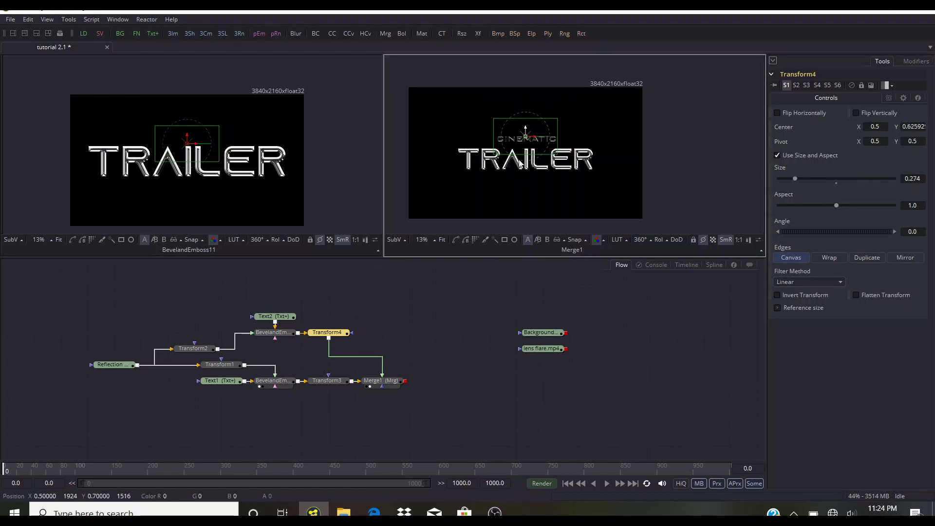
left_click(459, 298)
scroll(516, 130, "up", 5)
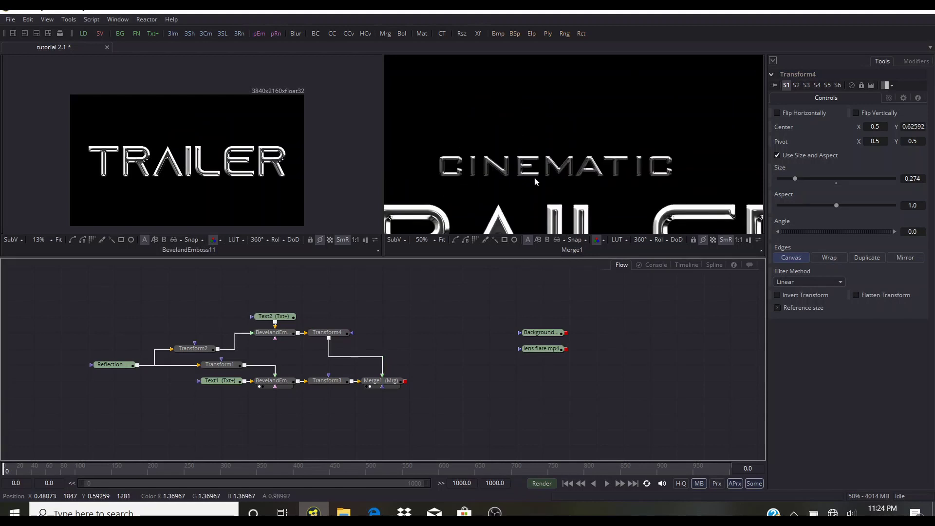
scroll(535, 177, "up", 3)
scroll(534, 177, "down", 3)
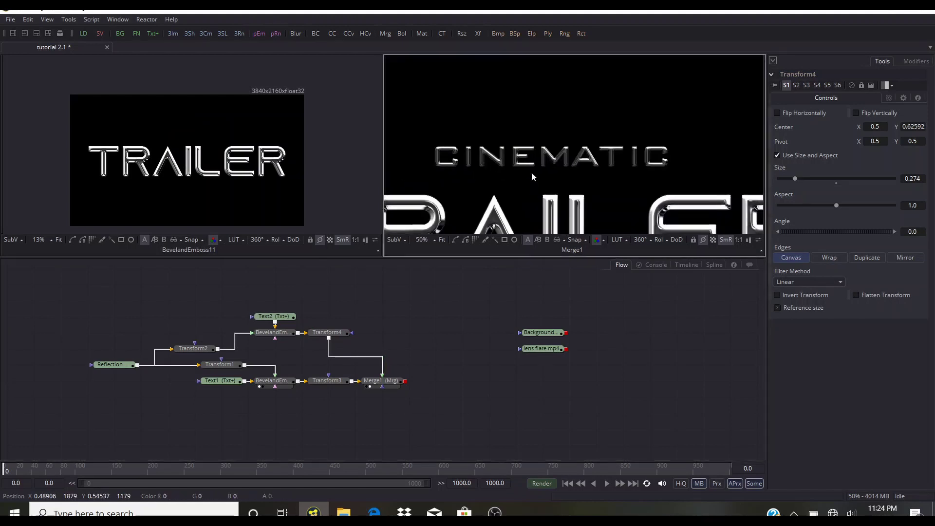
left_click_drag(531, 172, 523, 141)
scroll(523, 142, "down", 3)
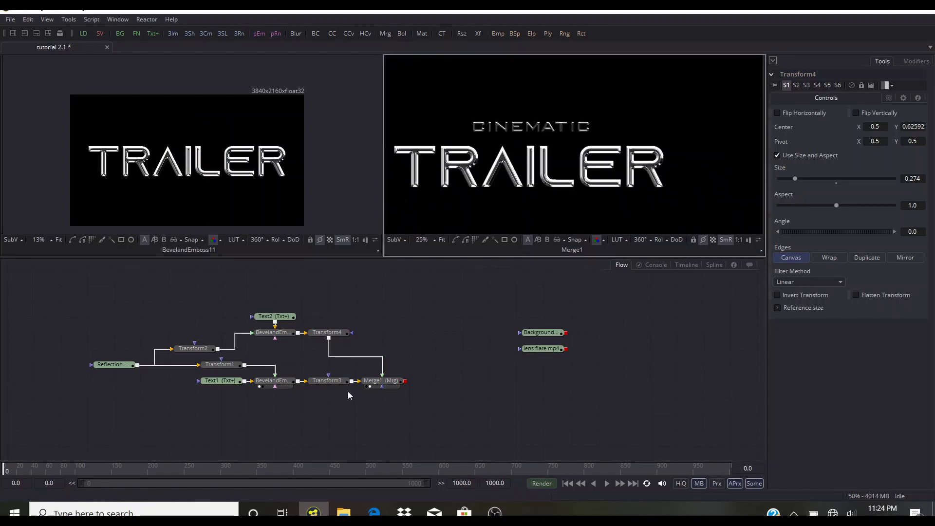
Set the TRAILER bevel's filter to Gaussian and lower its specular to about 0.205.
left_click(262, 382)
left_click(905, 145)
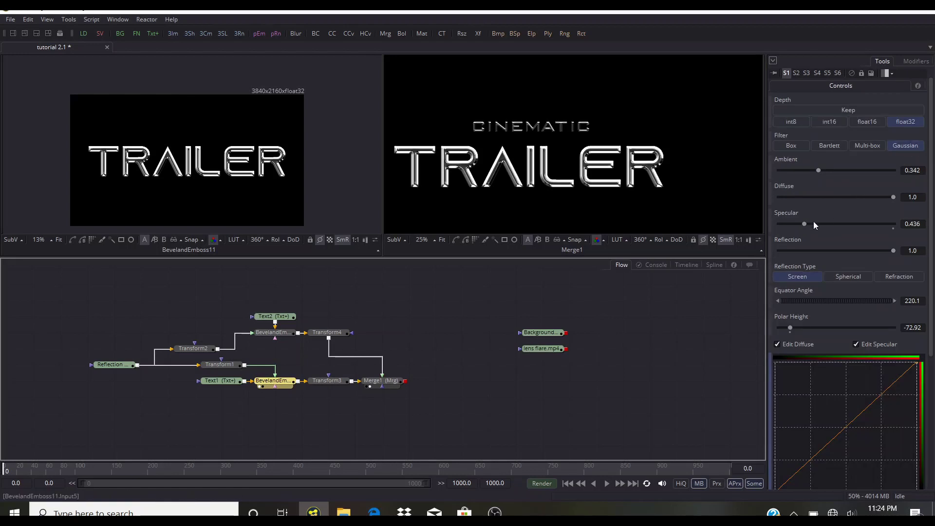
left_click_drag(805, 225, 792, 225)
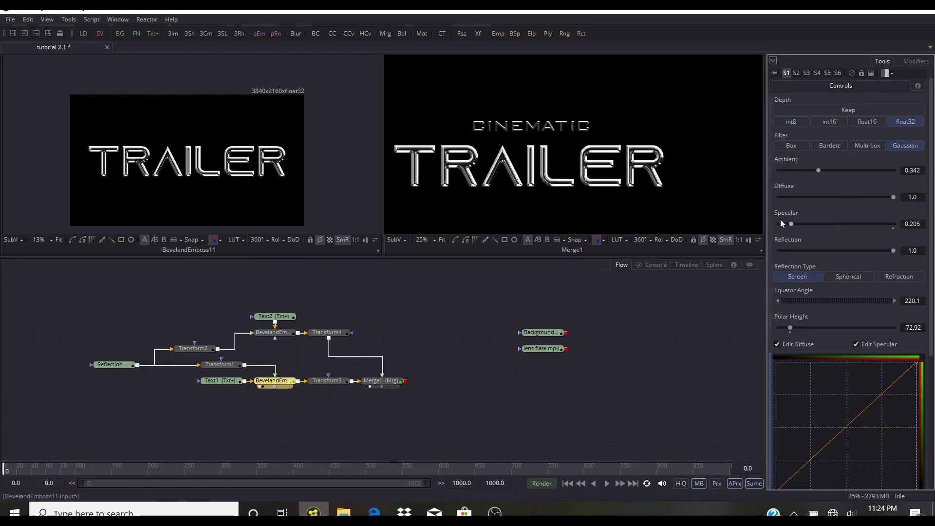
scroll(500, 165, "down", 1)
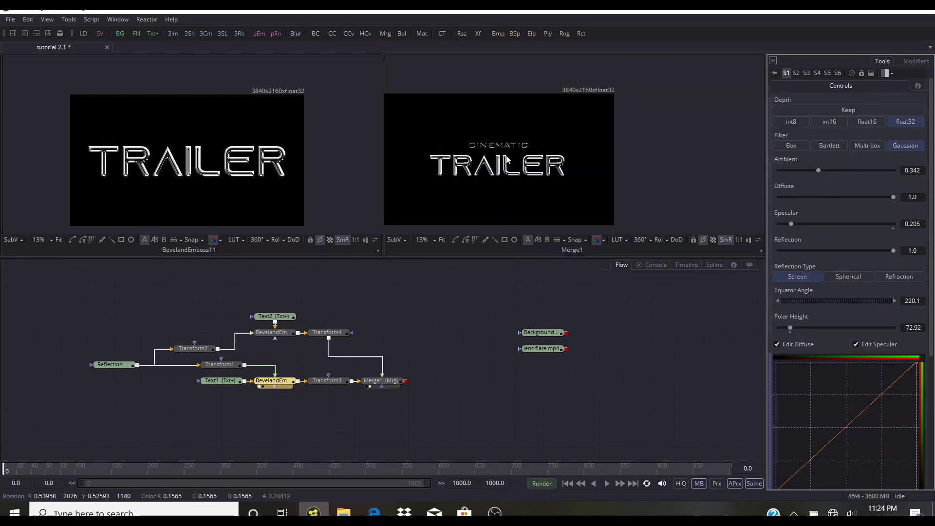
scroll(492, 144, "up", 3)
scroll(503, 167, "down", 2)
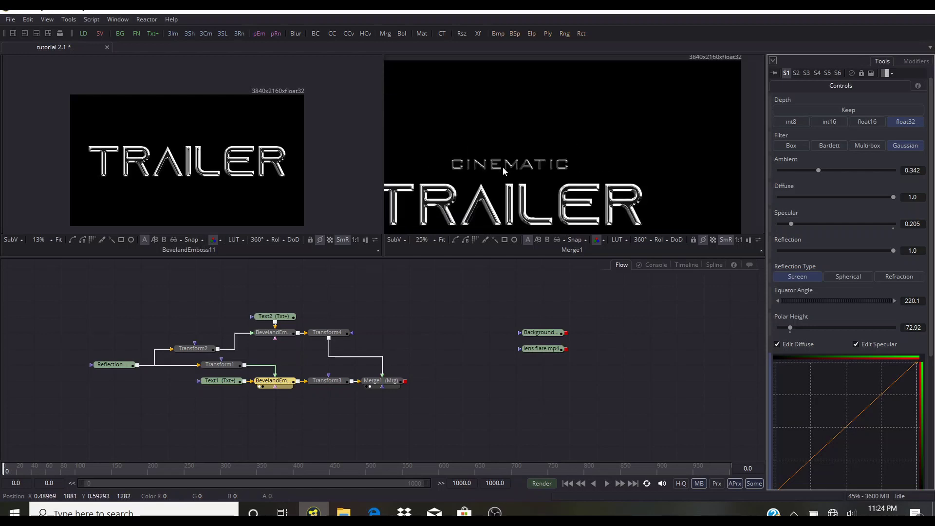
scroll(494, 209, "down", 2)
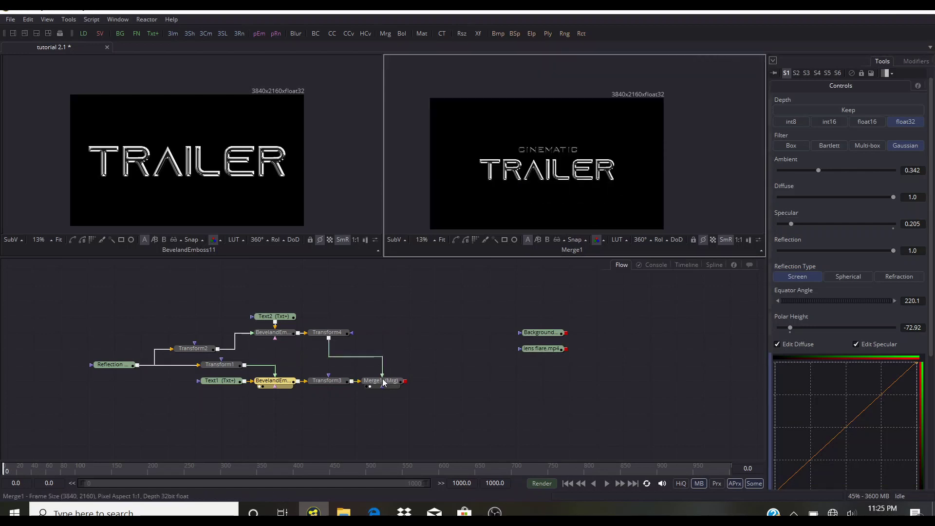
Widen the character spacing of the TRAILER text to about 1.744.
left_click(226, 381)
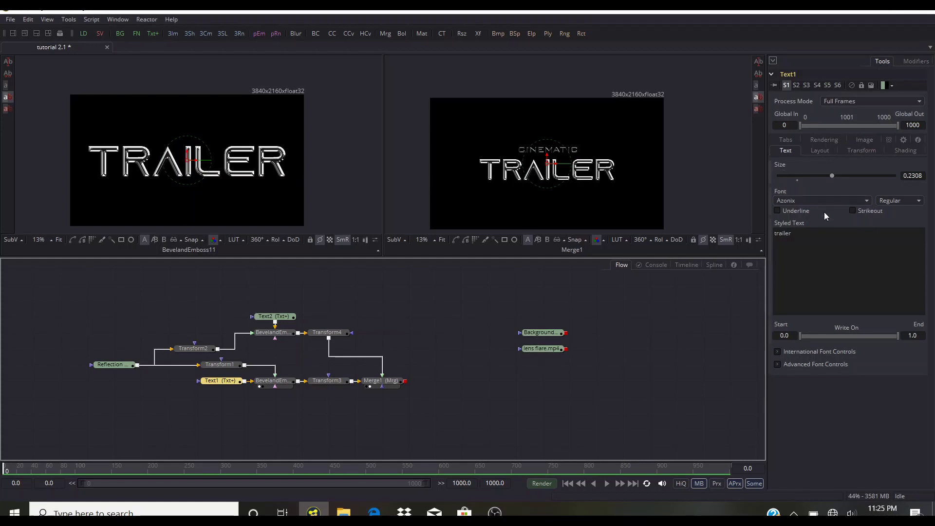
left_click(866, 151)
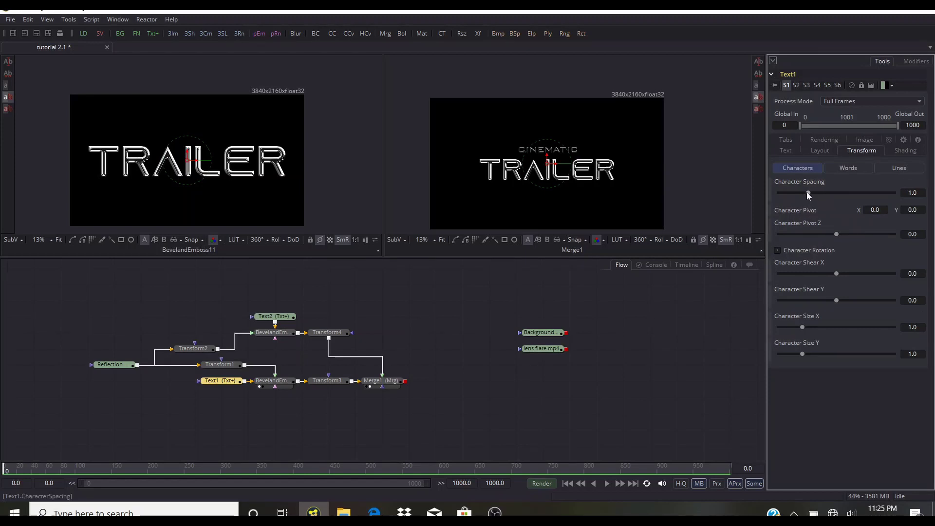
left_click_drag(808, 193, 825, 198)
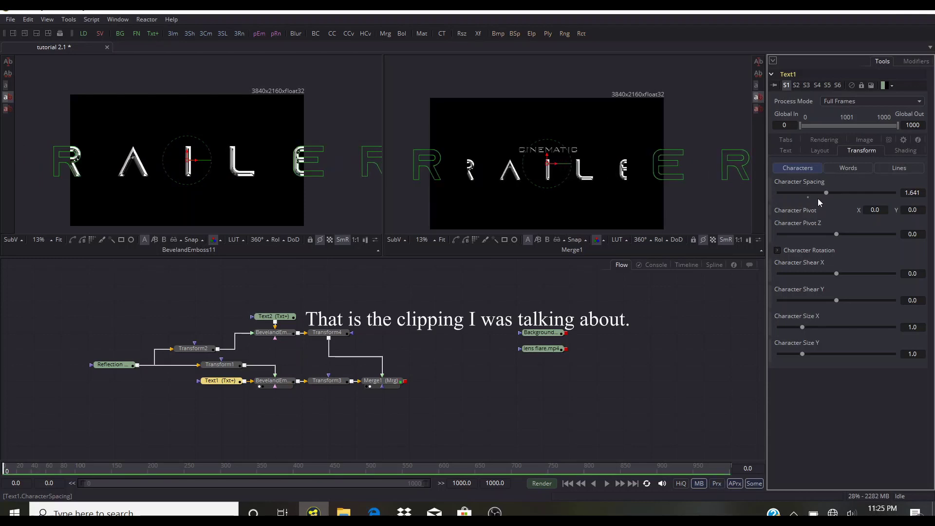
left_click(373, 381)
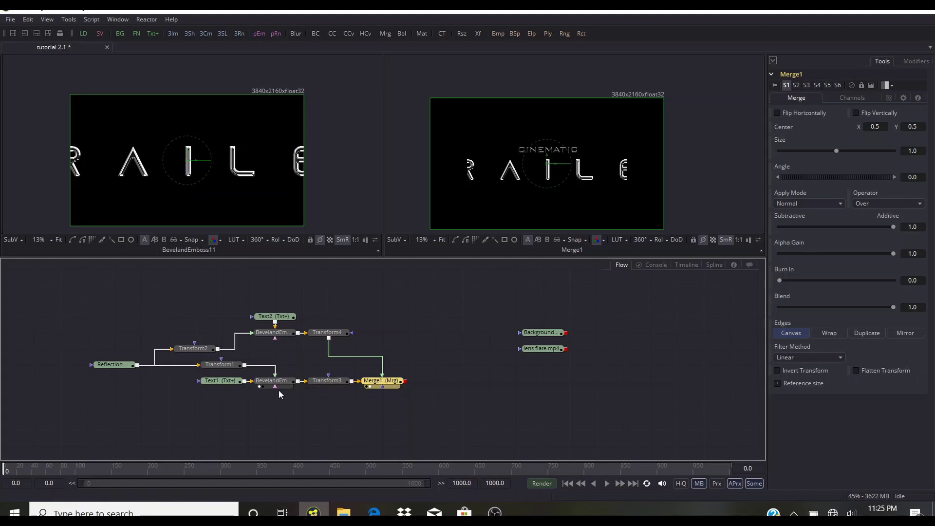
left_click(230, 381)
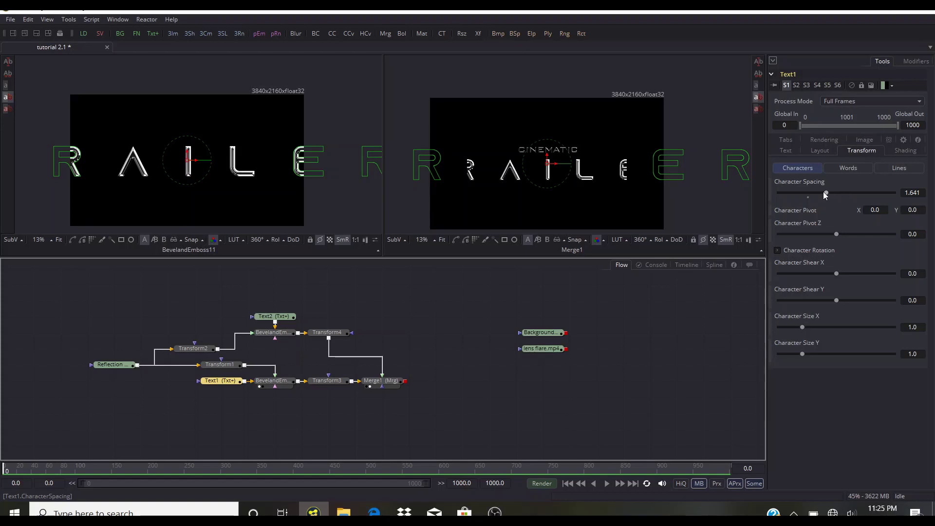
left_click_drag(826, 194, 828, 194)
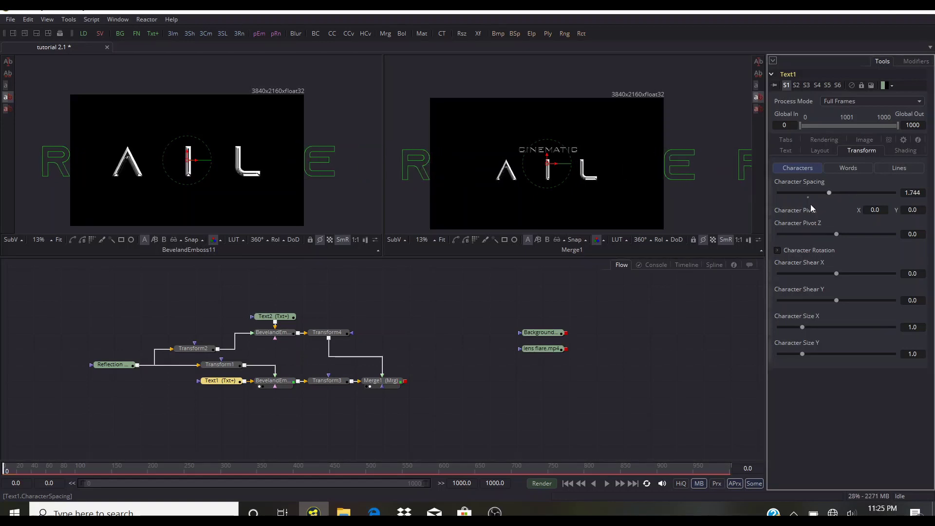
left_click(437, 342)
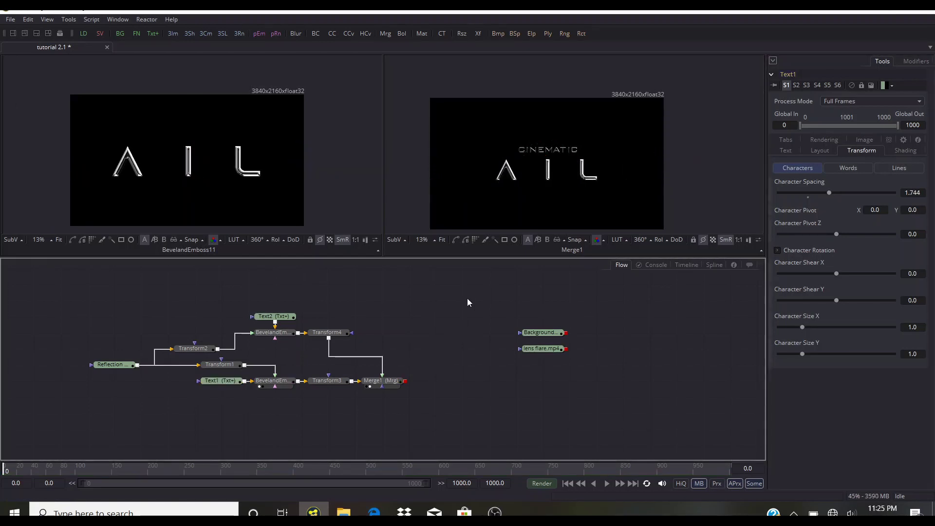
Animate the TRAILER text's character spacing, starting with a keyframe at frame 0.
scroll(543, 153, "up", 2)
scroll(542, 154, "down", 2)
left_click(60, 469)
left_click(618, 481)
left_click(2, 468)
right_click(789, 183)
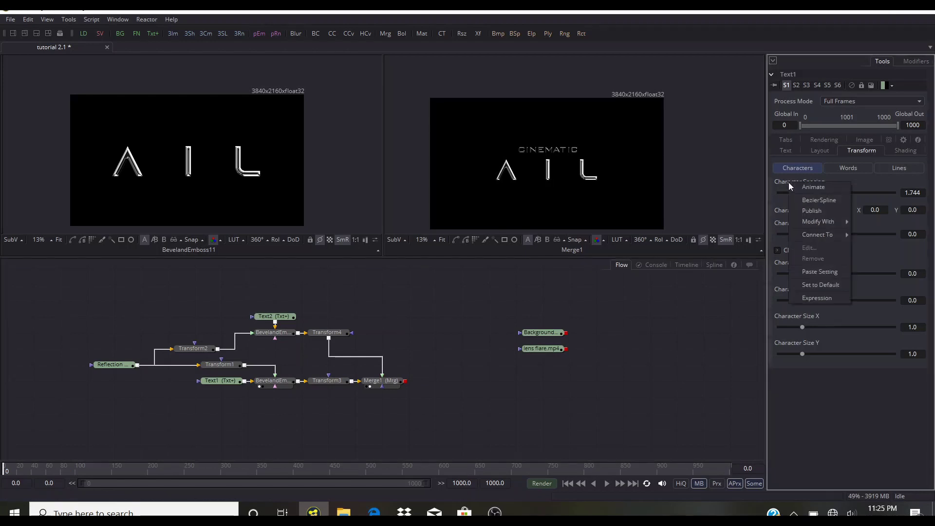
left_click(795, 187)
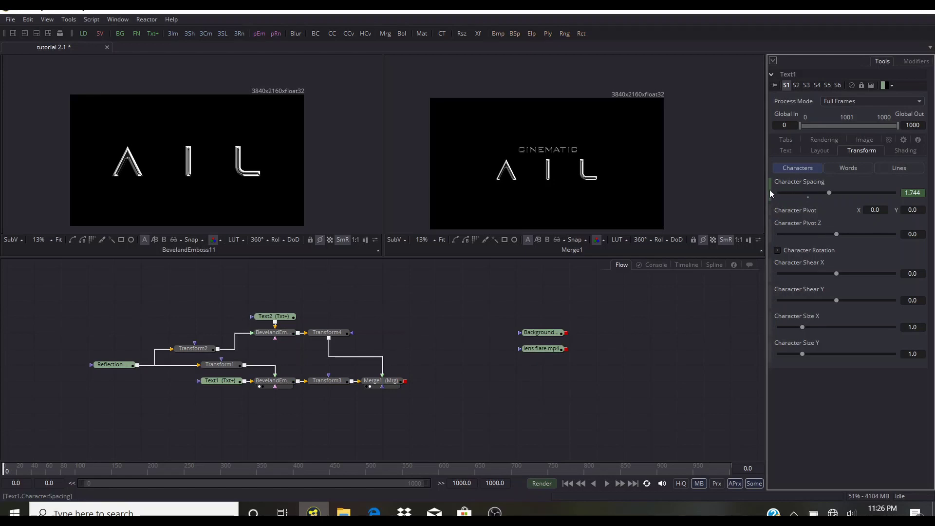
Keyframe the TRAILER text's character spacing at 1.0 on frame 80.
left_click(62, 472)
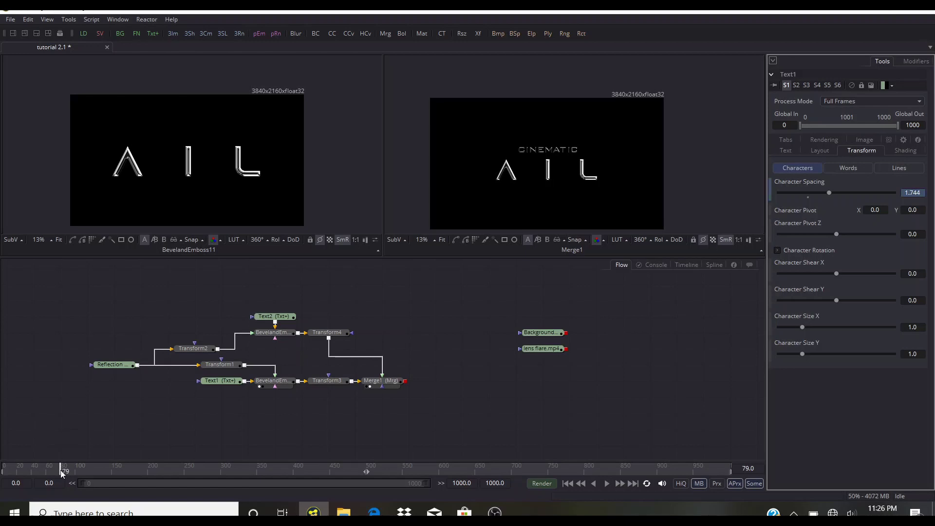
left_click(619, 483)
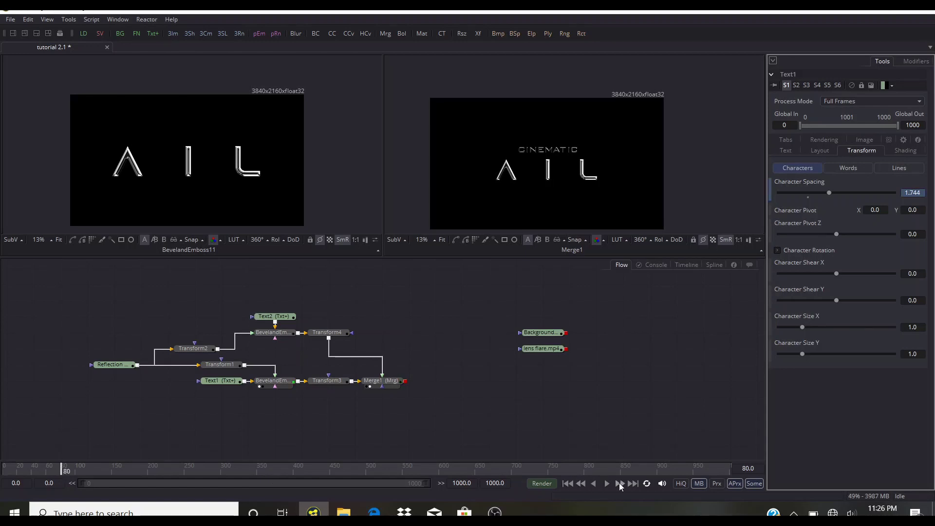
double_click(808, 194)
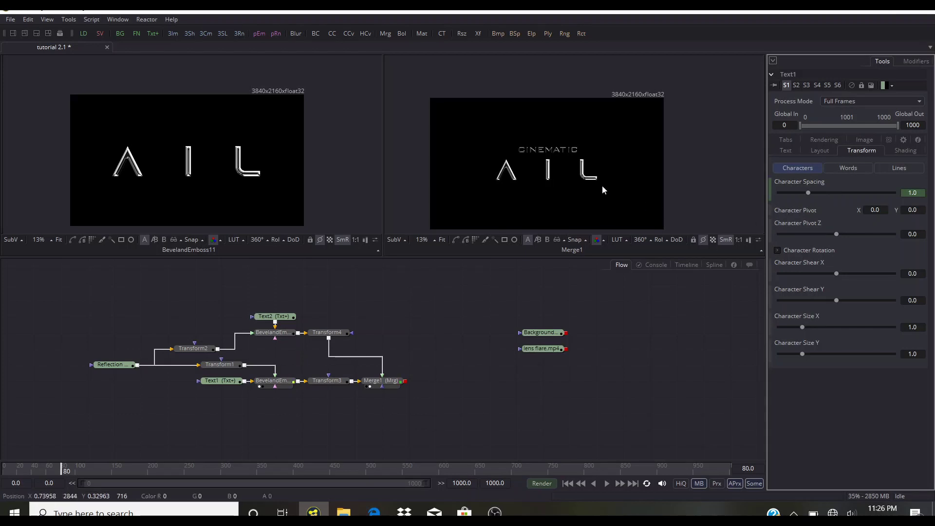
scroll(496, 164, "up", 2)
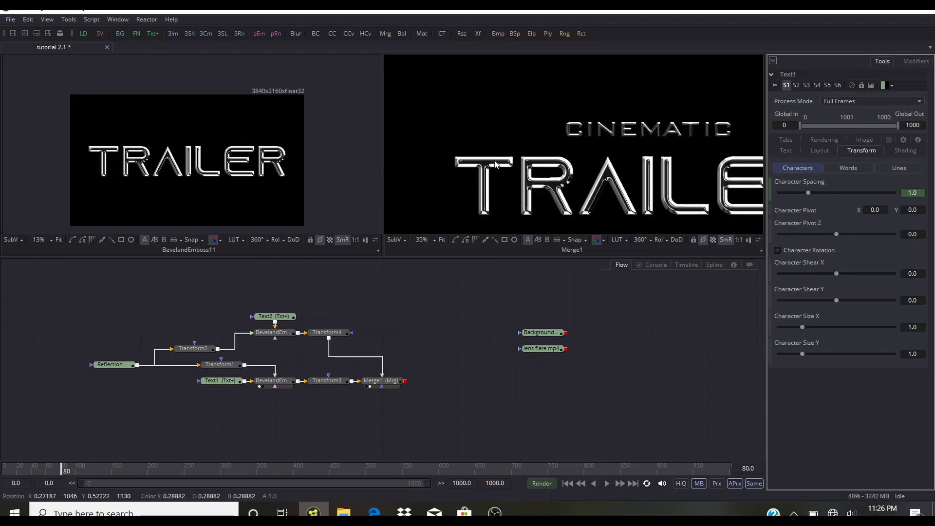
key("ctrl+f")
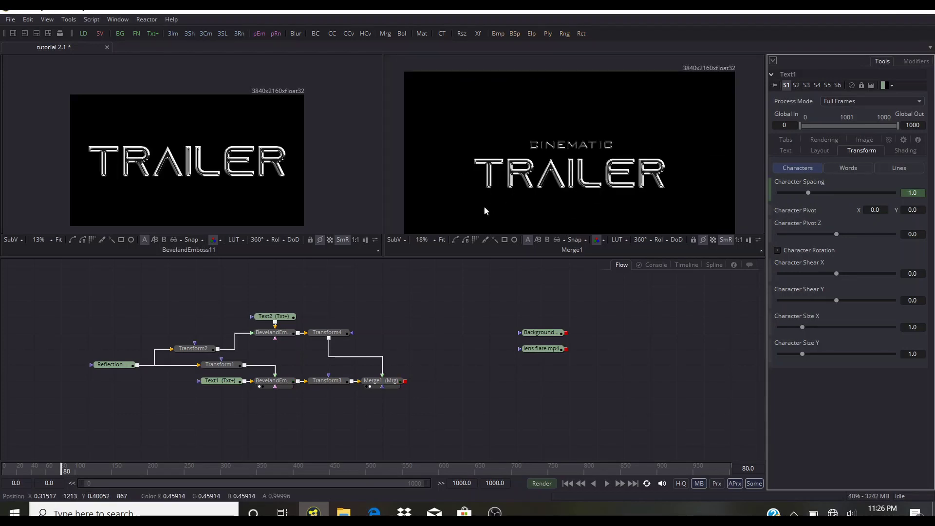
Set the merge's blend to 0.0 at frame 50 and animate it from there.
left_click(374, 382)
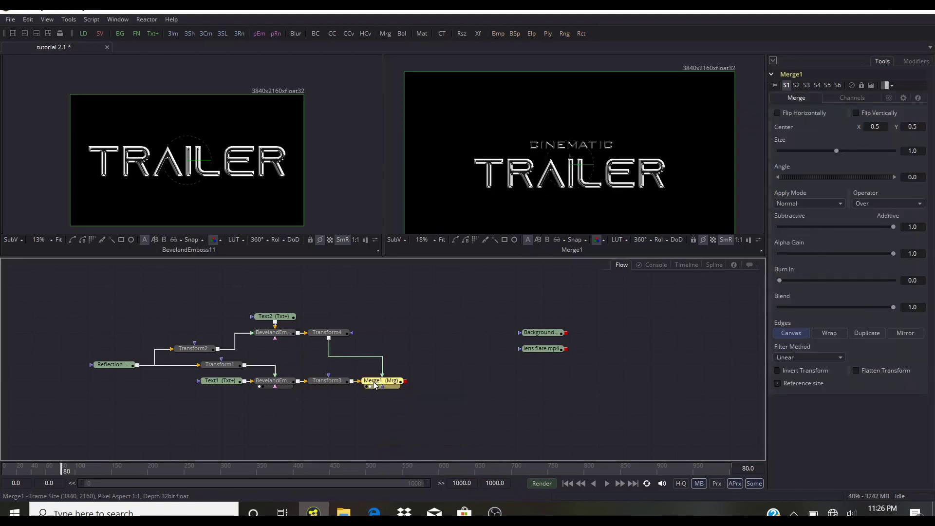
left_click(38, 469)
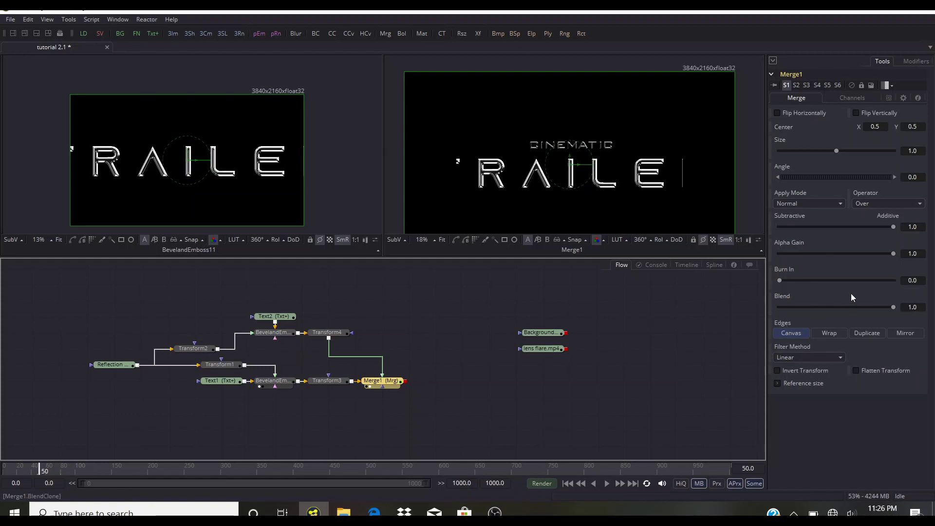
left_click_drag(892, 307, 769, 311)
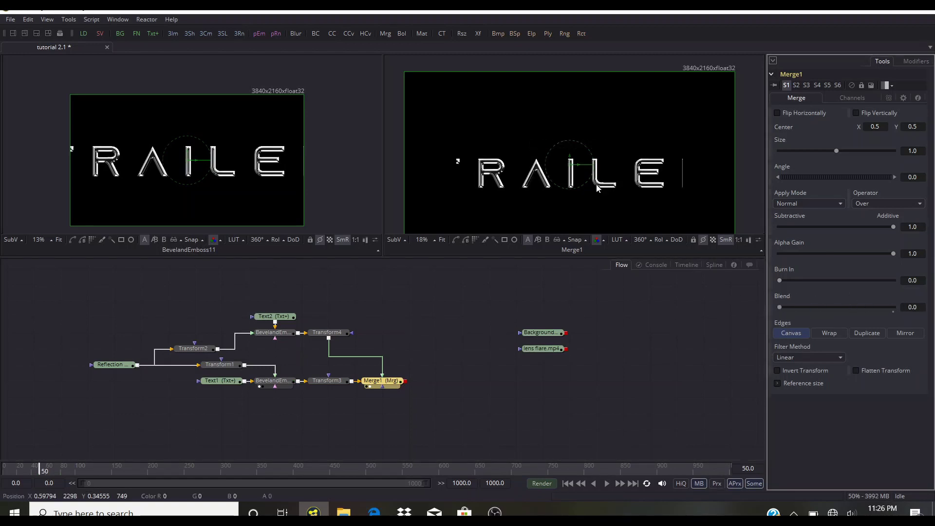
right_click(780, 294)
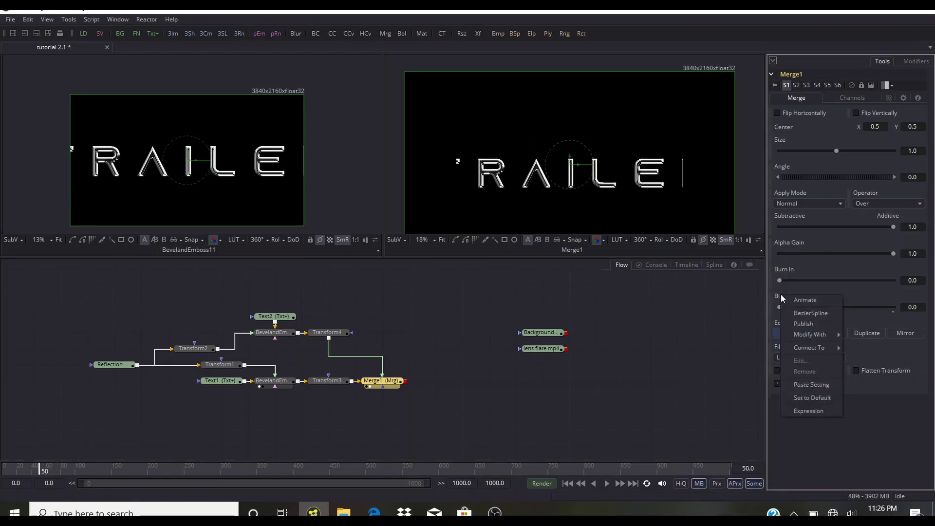
left_click(796, 303)
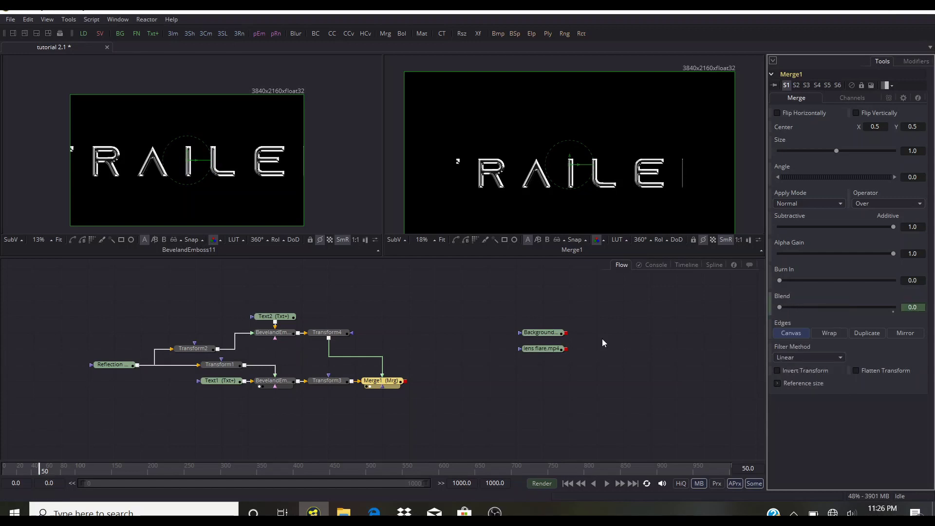
Keyframe the merge's blend at 1.0 on frame 70 so CINEMATIC fades in.
left_click(54, 470)
left_click_drag(781, 307, 896, 306)
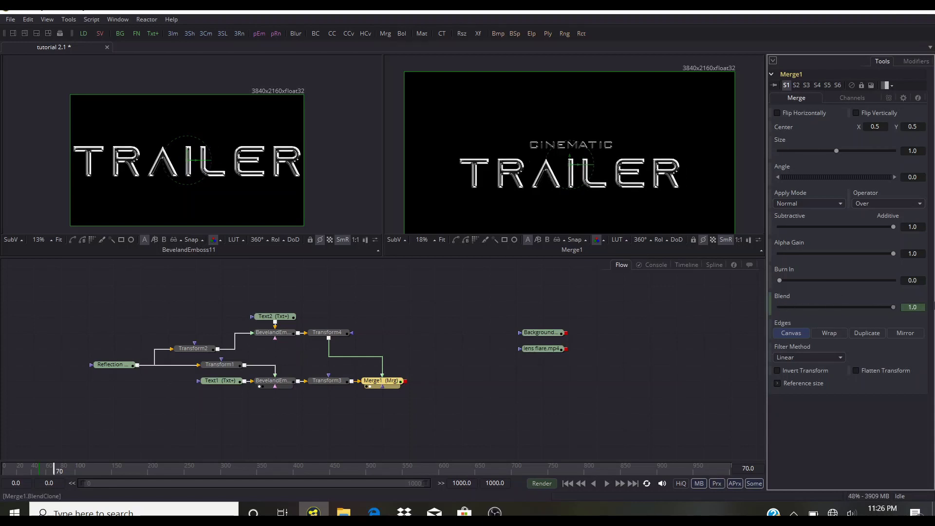
scroll(568, 146, "up", 4)
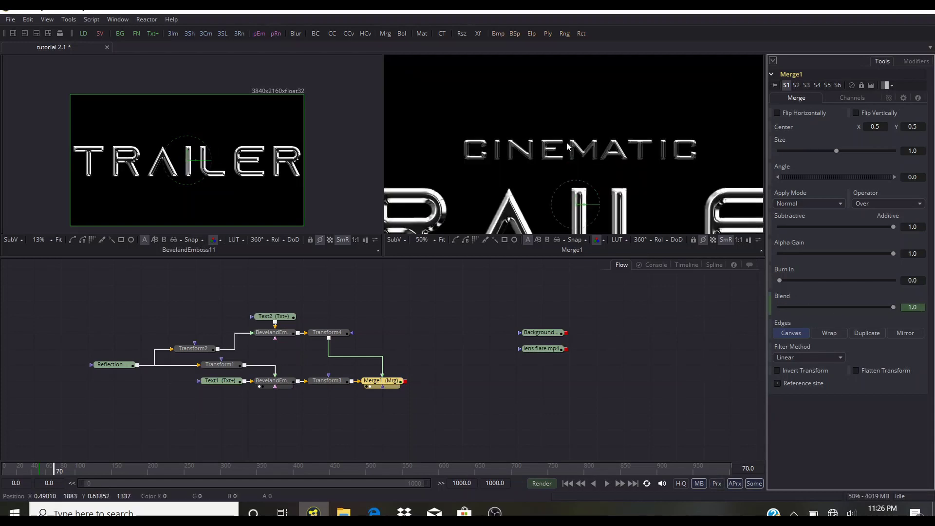
scroll(568, 146, "down", 2)
scroll(568, 146, "down", 2)
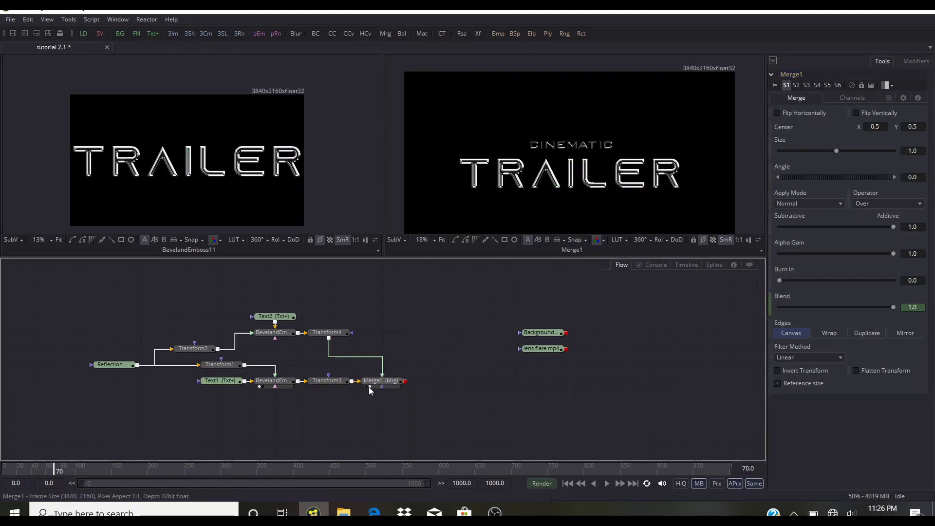
Add a DVE node after the merge of the two titles and show it in the large viewer.
key("ctrl+space")
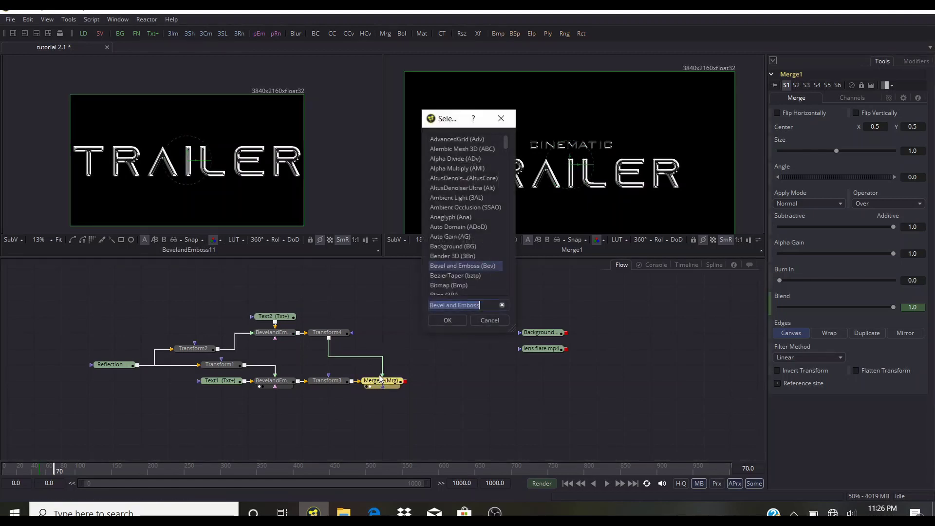
type("dve")
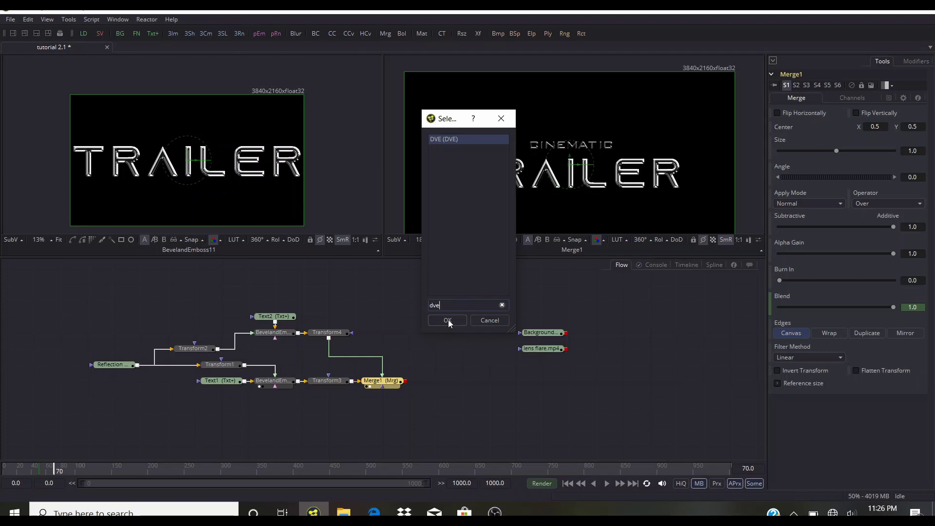
left_click(447, 320)
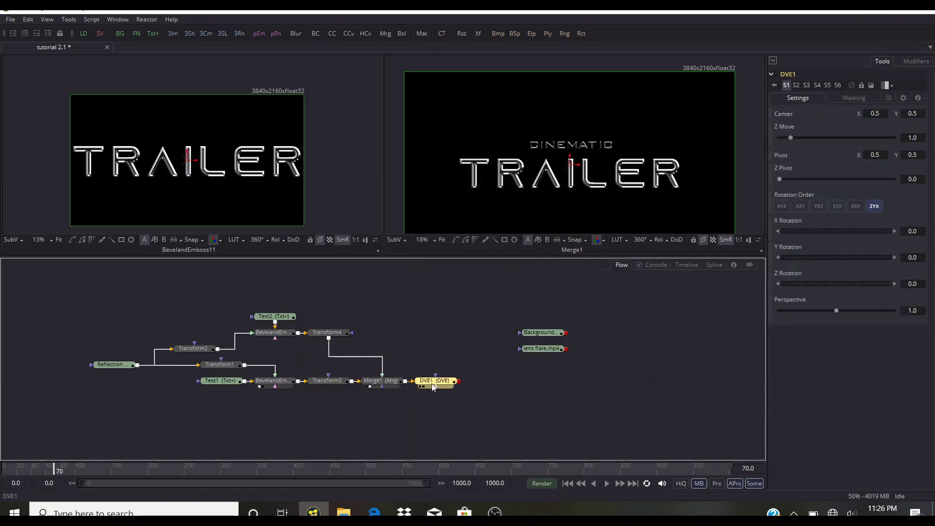
left_click(423, 385)
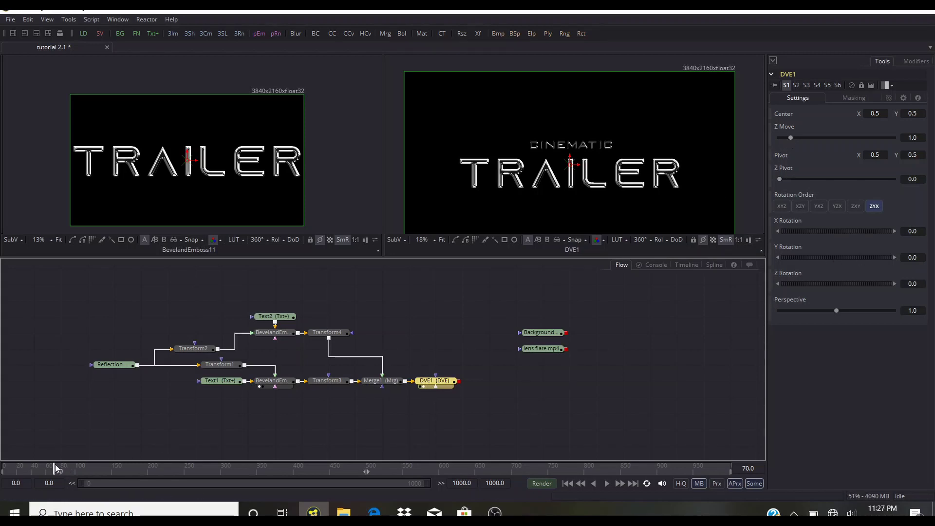
Set the DVE's Z Move to 0.0 at frame 0 and animate it from there.
left_click_drag(56, 468, 2, 478)
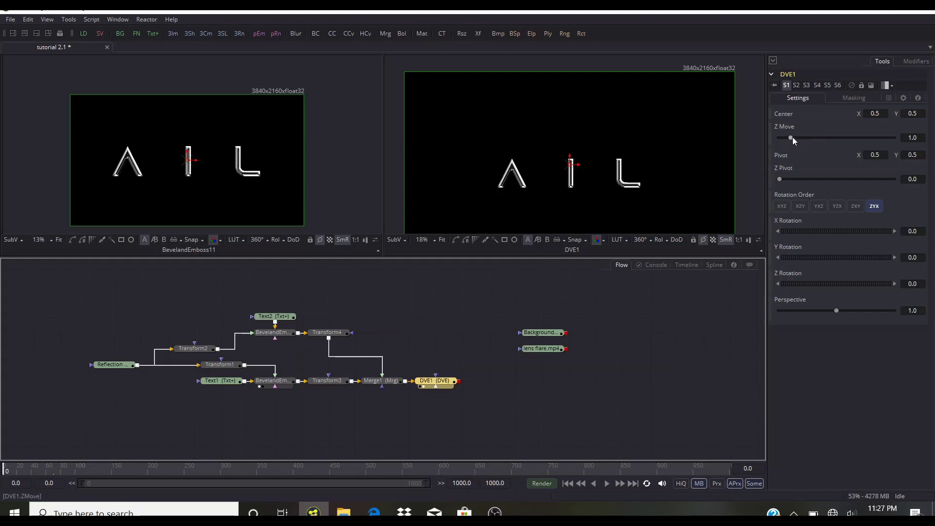
left_click_drag(790, 138, 776, 138)
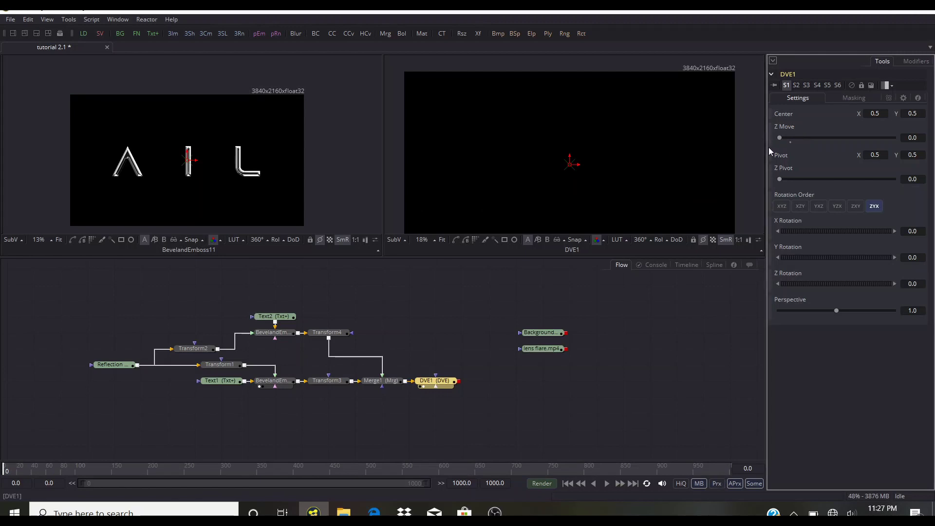
right_click(782, 124)
left_click(792, 129)
Keyframe the DVE's Z Move at 1.0 on frame 40.
left_click(31, 472)
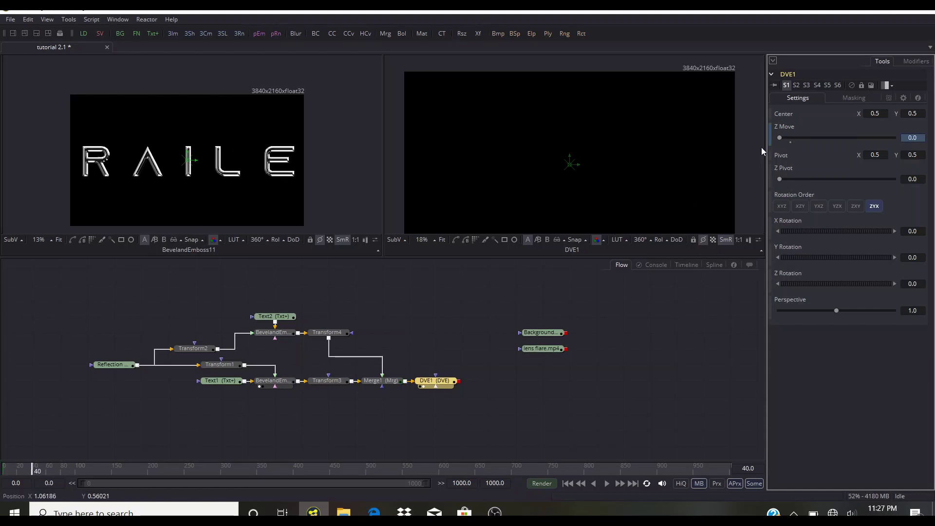
left_click_drag(796, 138, 793, 139)
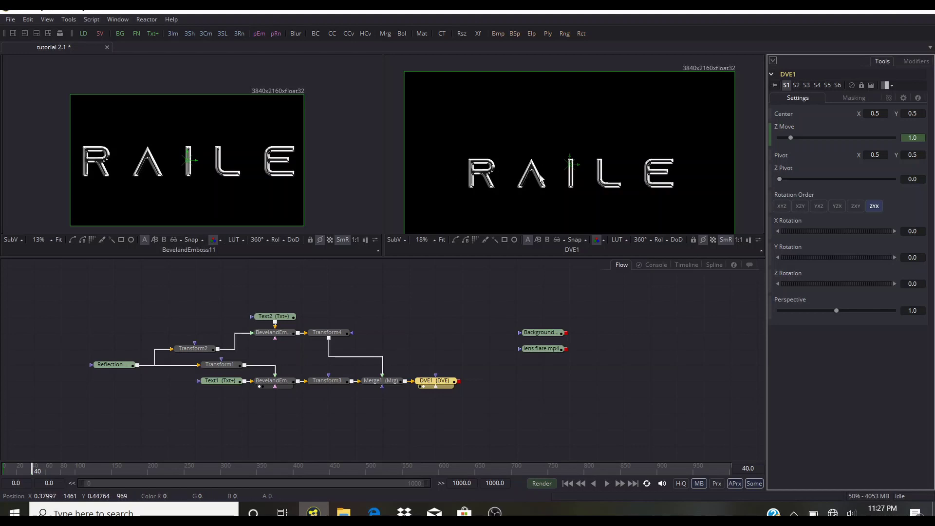
left_click(432, 393)
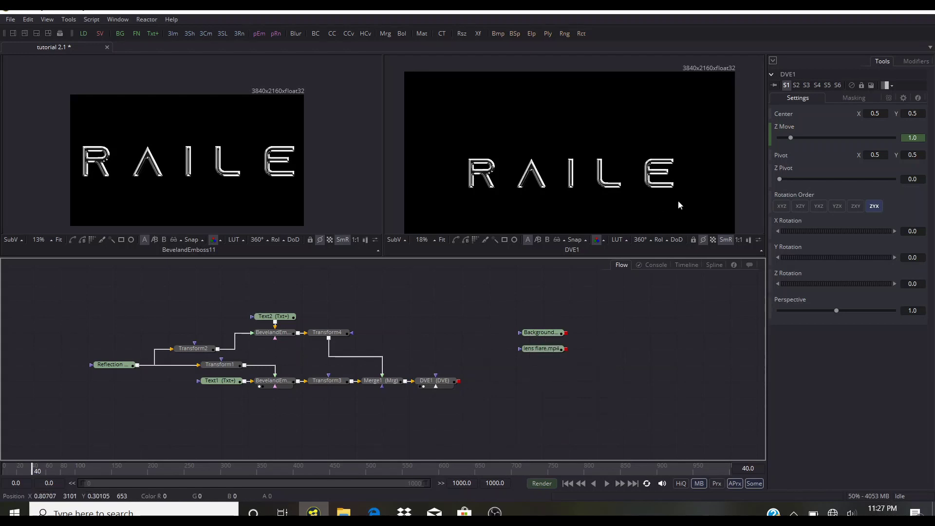
Turn on the viewer's checkered transparency background, add a Shadow node after the DVE, and view it.
left_click(714, 240)
left_click(713, 240)
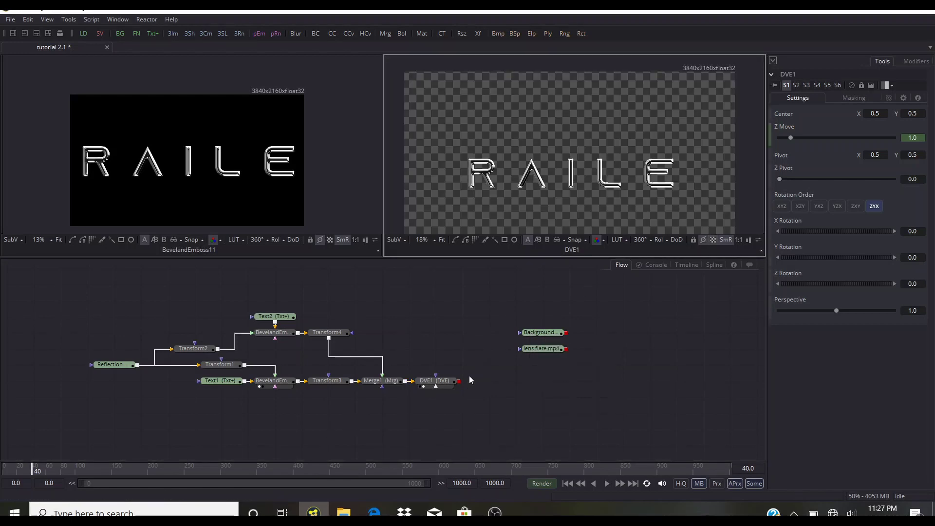
left_click(455, 380)
key("ctrl+space")
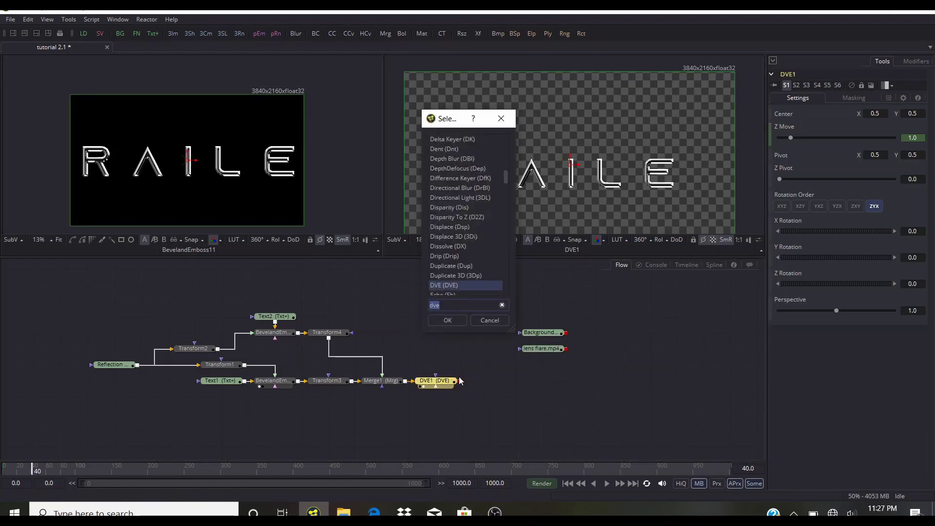
type("shad")
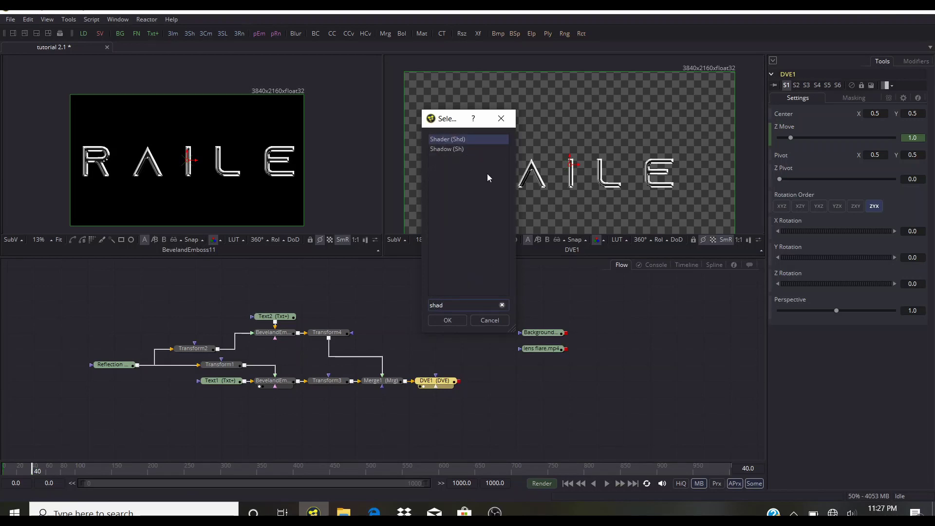
left_click(448, 148)
left_click(448, 320)
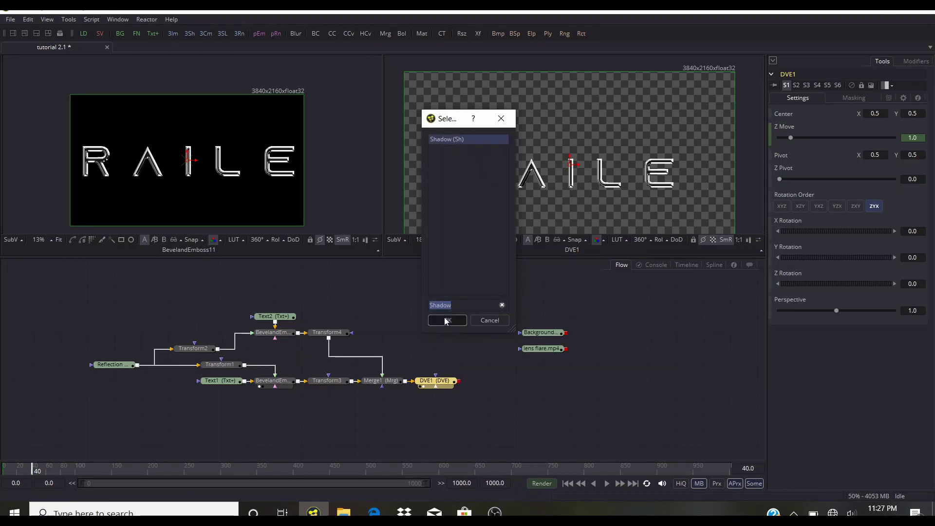
left_click(478, 386)
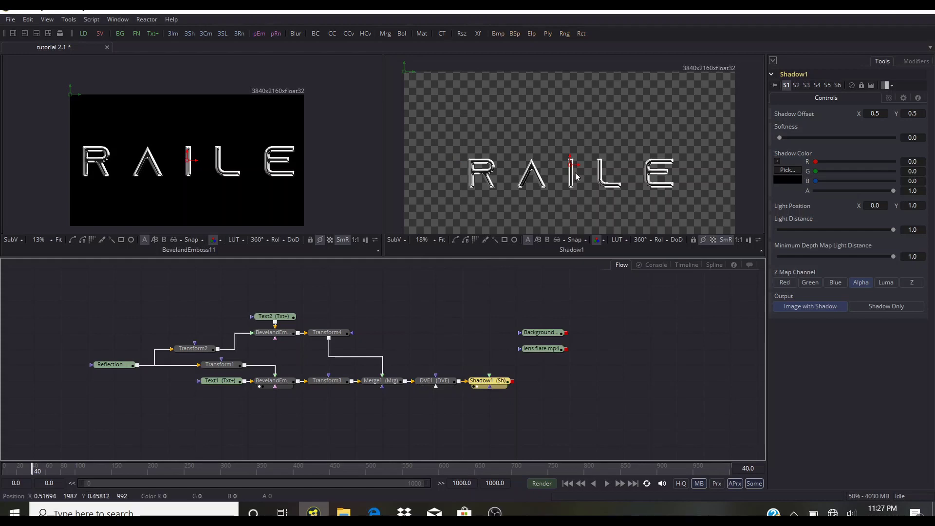
Offset the text shadow slightly down and to the right, to about X 0.508 and Y 0.490.
scroll(559, 180, "up", 3)
scroll(543, 184, "up", 2)
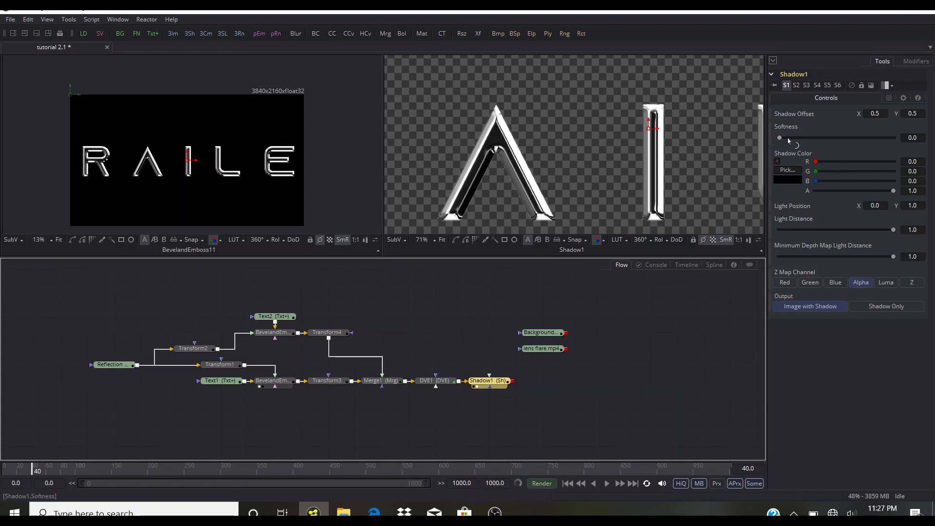
scroll(472, 180, "down", 5)
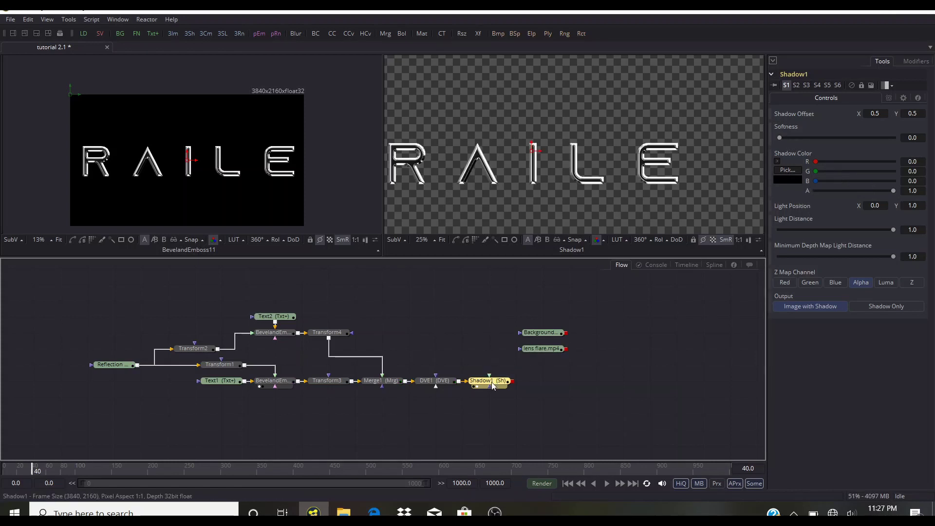
scroll(449, 168, "down", 2)
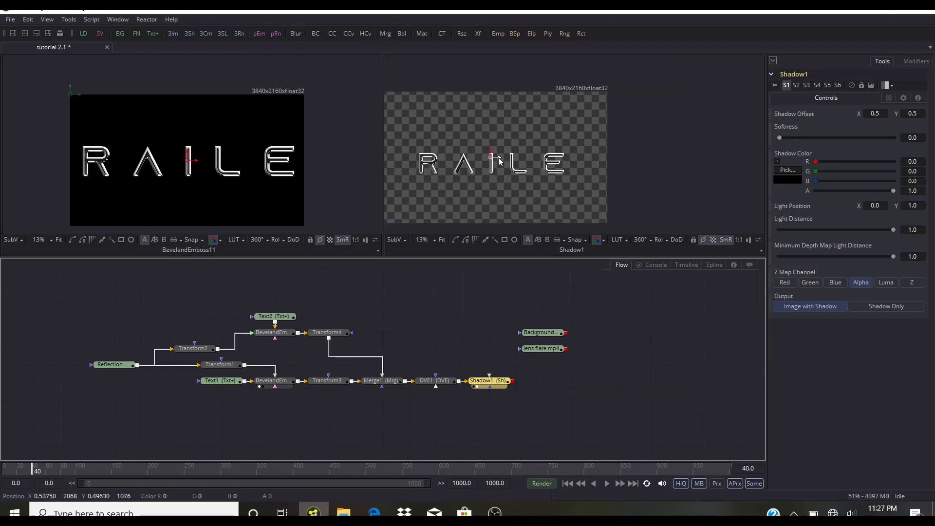
scroll(493, 158, "up", 3)
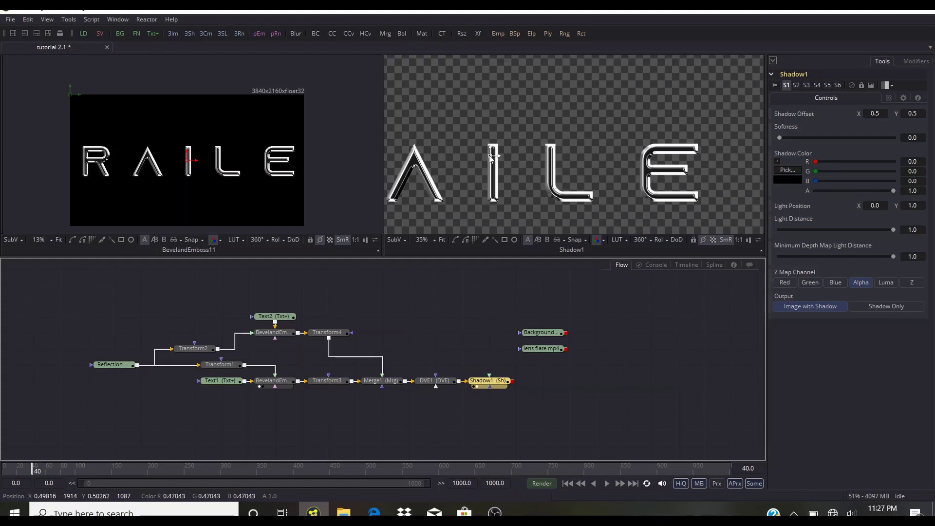
left_click_drag(492, 158, 495, 162)
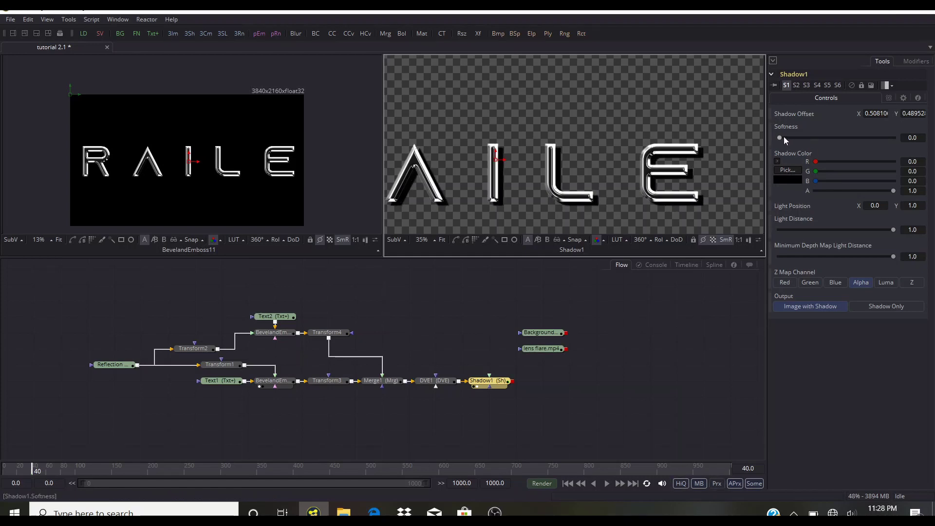
Soften the shadow to about 0.0103 and inspect its edges around the letters.
left_click_drag(780, 136, 802, 143)
scroll(508, 171, "down", 1)
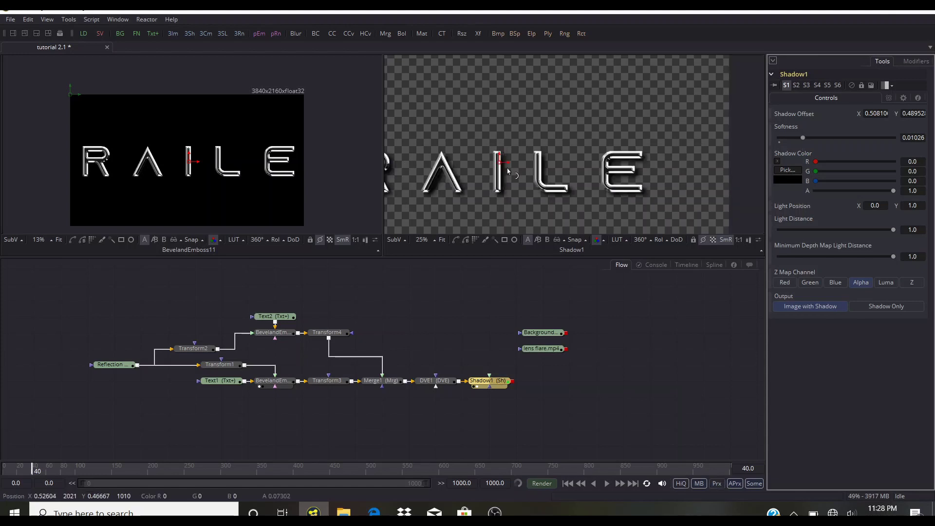
scroll(508, 171, "down", 1)
scroll(505, 169, "up", 1)
scroll(518, 183, "up", 1)
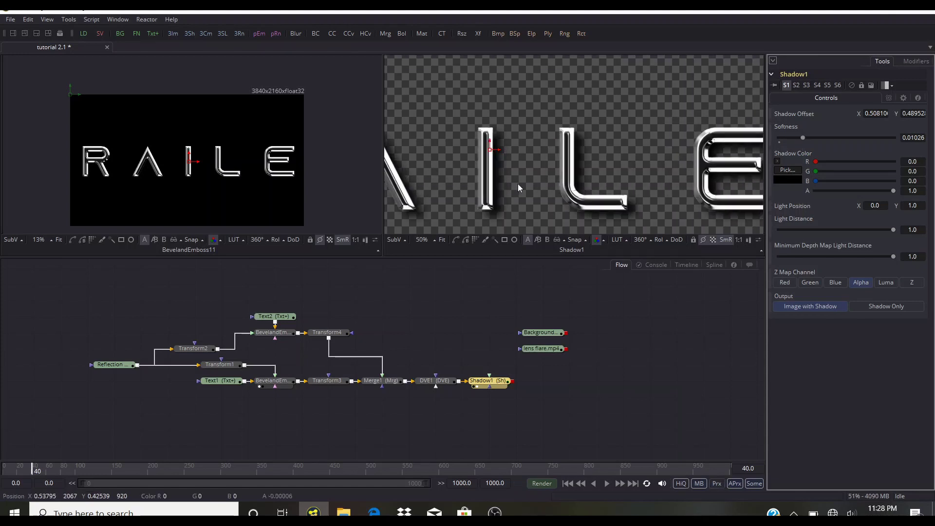
scroll(595, 179, "up", 1)
scroll(595, 179, "down", 2)
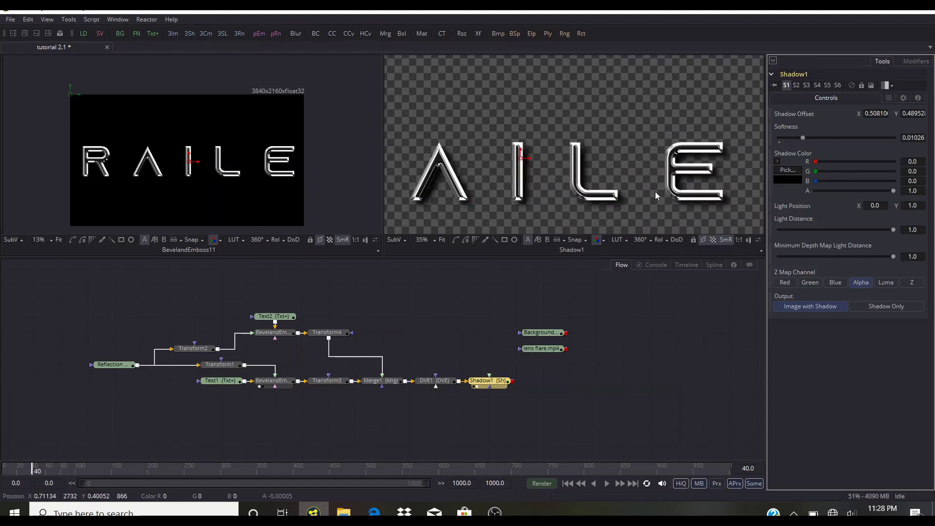
scroll(655, 191, "down", 1)
scroll(654, 181, "up", 3)
scroll(653, 159, "down", 1)
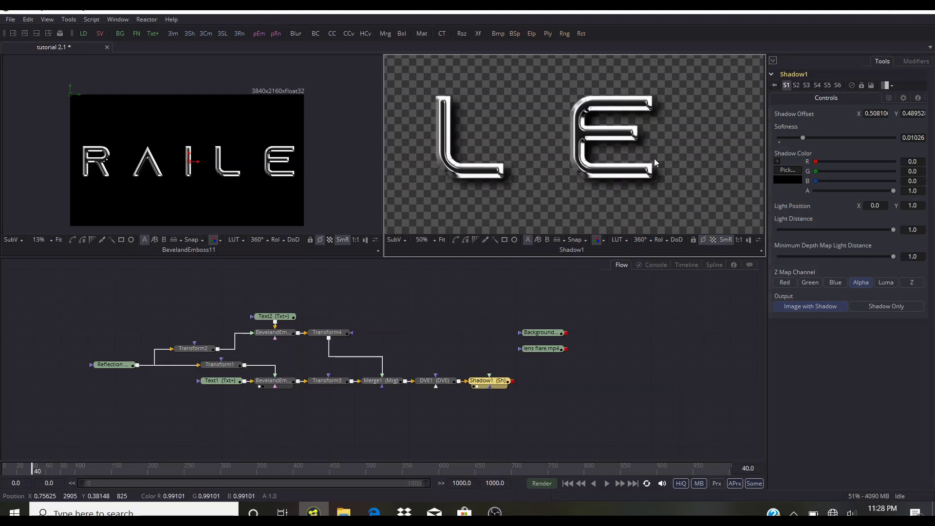
Remove the animation from the shadow's softness and set the softness to about 0.0158.
left_click_drag(802, 137, 803, 139)
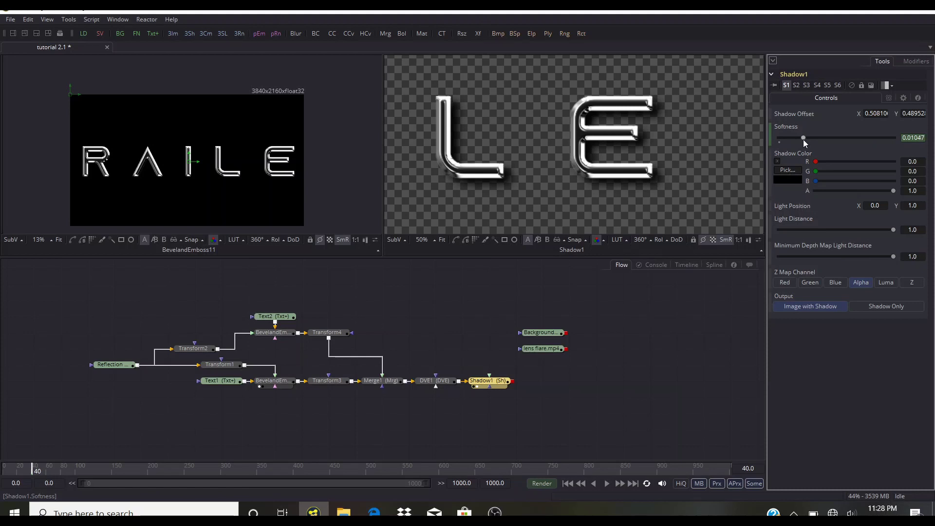
right_click(787, 125)
left_click(806, 219)
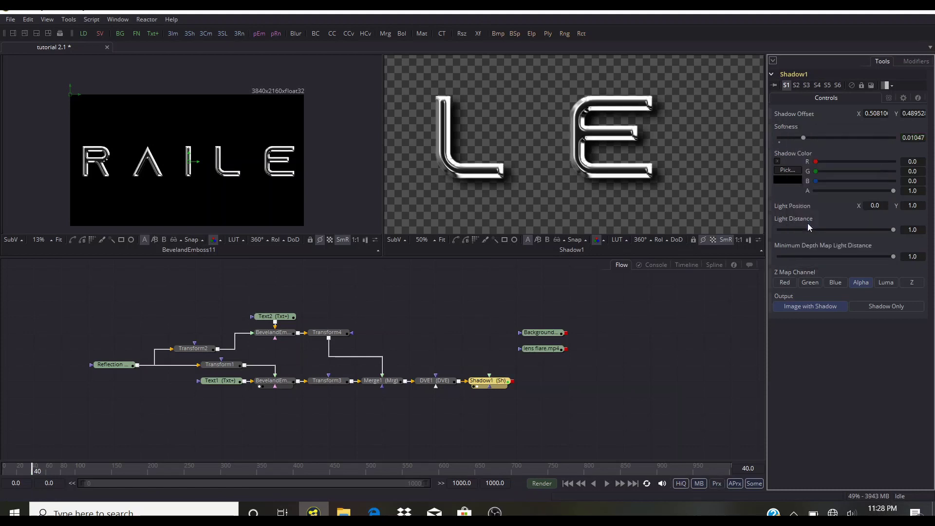
left_click_drag(804, 139, 817, 142)
left_click(618, 291)
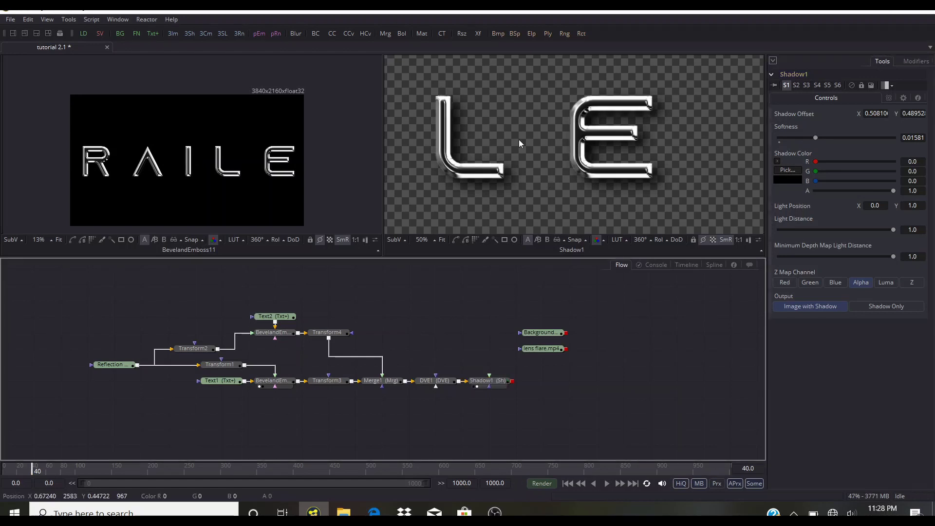
scroll(519, 143, "down", 5)
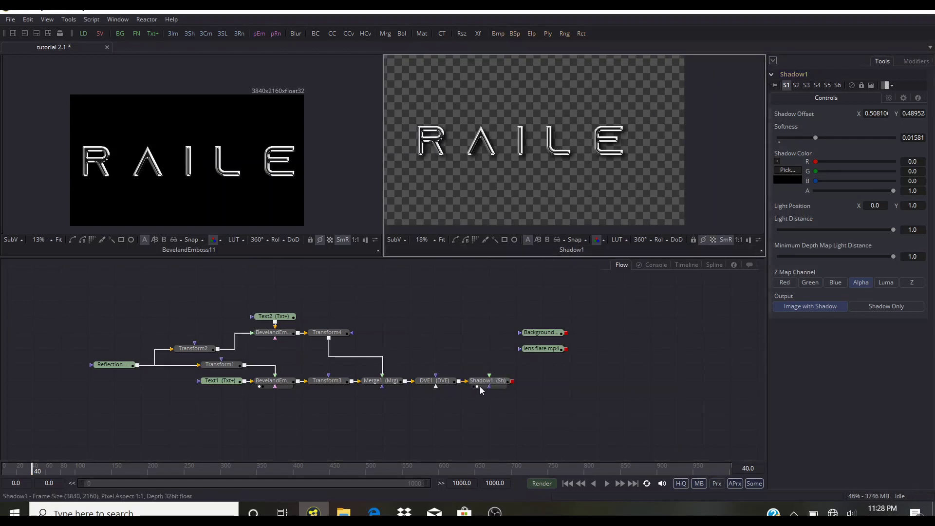
Merge the background clip with the shadowed title, show the result, and swap the inputs so the title sits in front.
left_click_drag(544, 332, 511, 381)
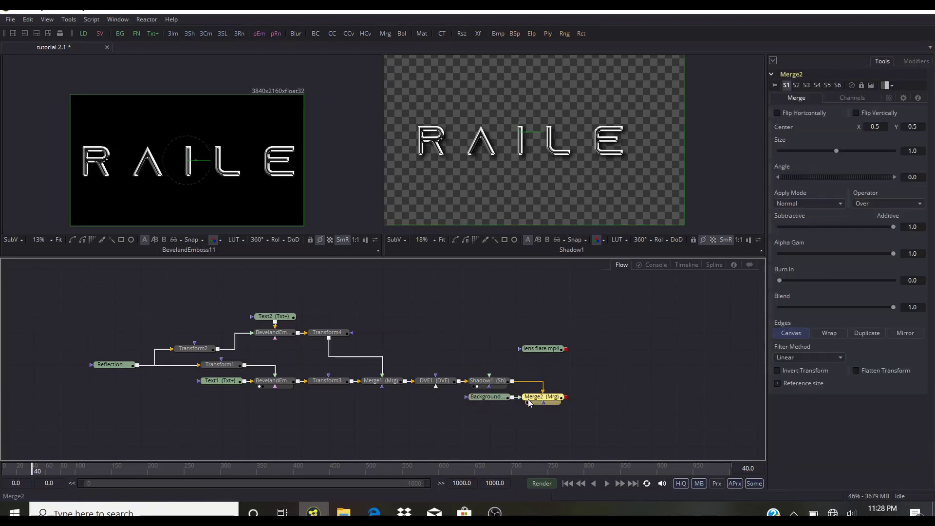
key("2")
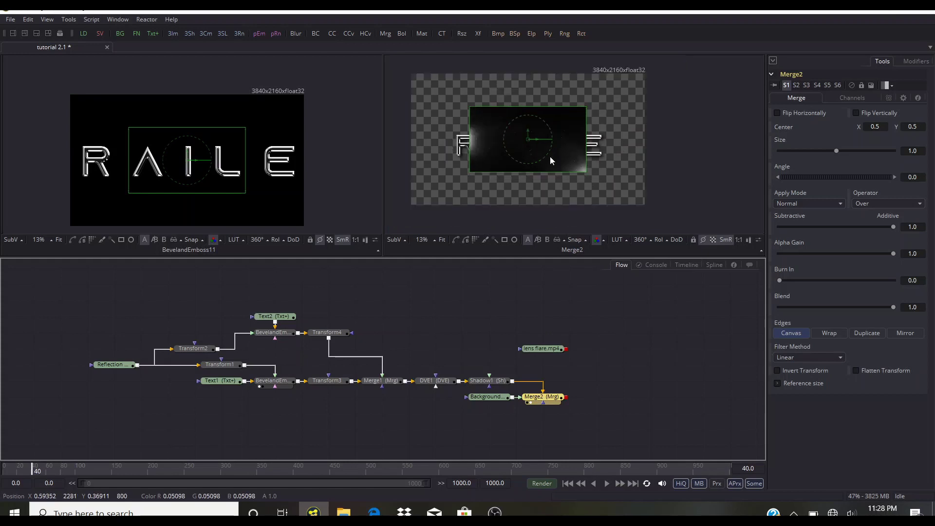
scroll(550, 156, "down", 2)
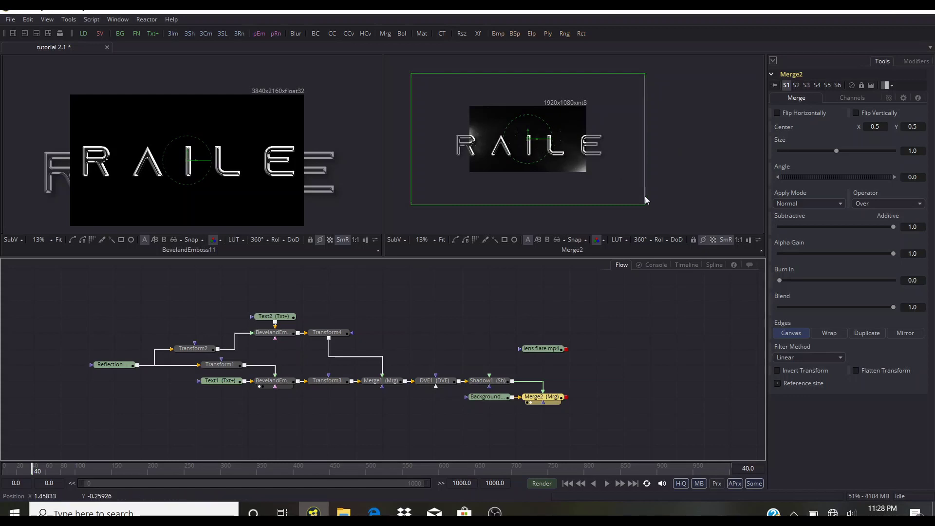
Scale the title in the new merge to a size of about 0.50 so its frame matches the background clip.
left_click_drag(647, 206, 586, 171)
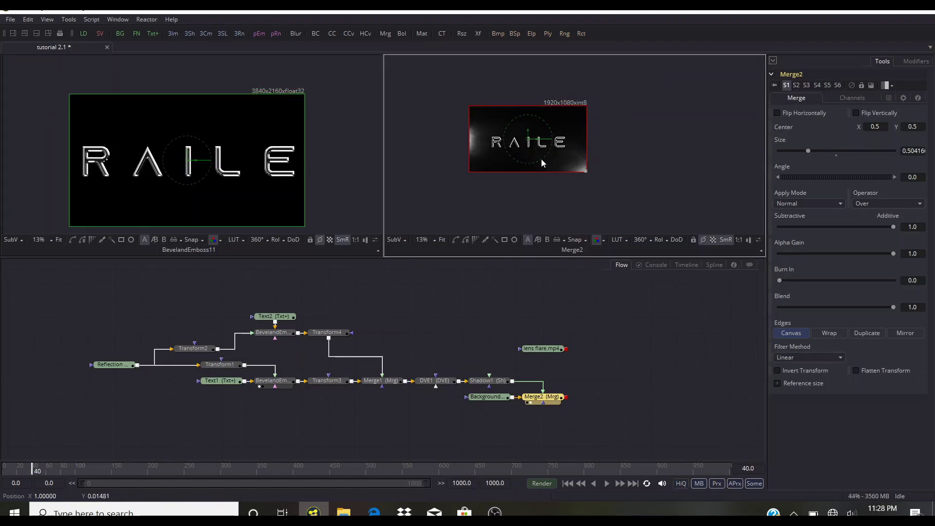
scroll(560, 141, "up", 5)
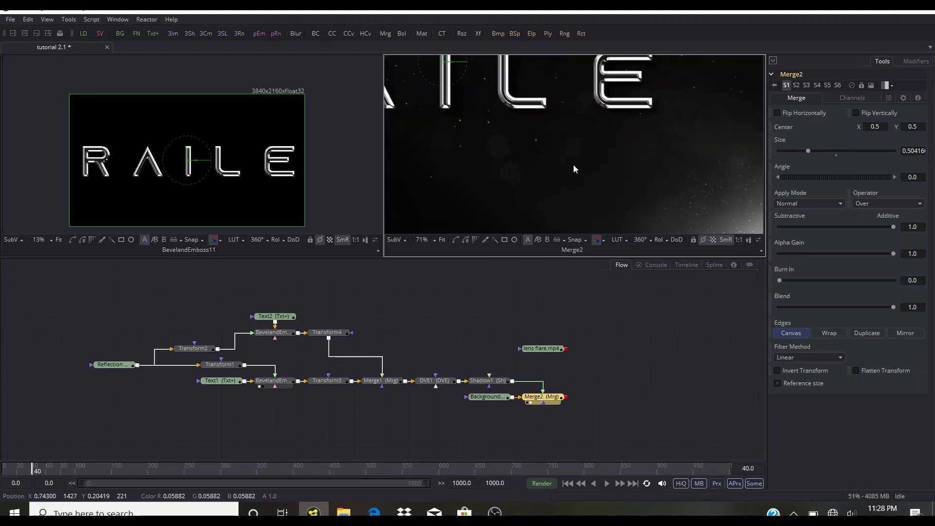
scroll(574, 165, "right", 5)
left_click_drag(624, 198, 621, 196)
left_click(620, 336)
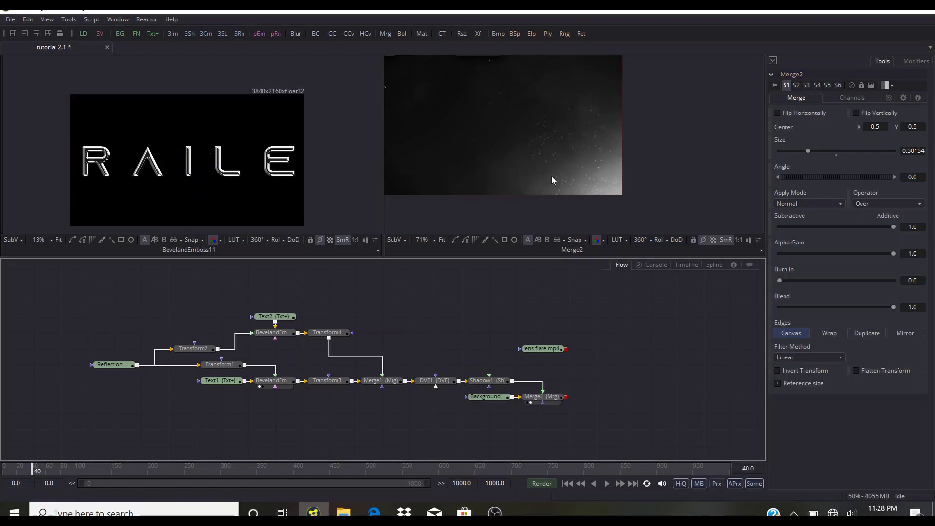
scroll(515, 121, "down", 3)
scroll(488, 136, "up", 2)
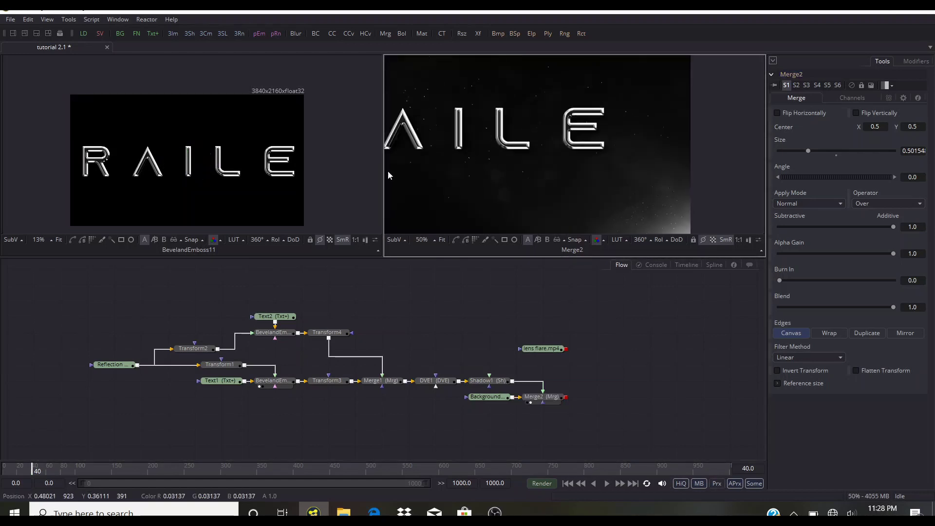
scroll(518, 183, "down", 2)
scroll(505, 150, "up", 5)
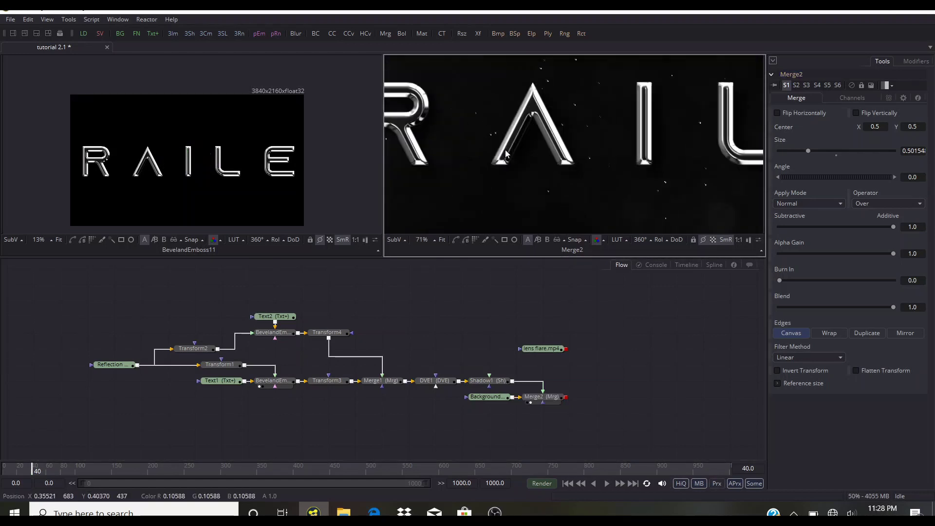
Set the apply mode of the merge combining the title and background clip to Screen and check the letters.
left_click(828, 204)
left_click(811, 212)
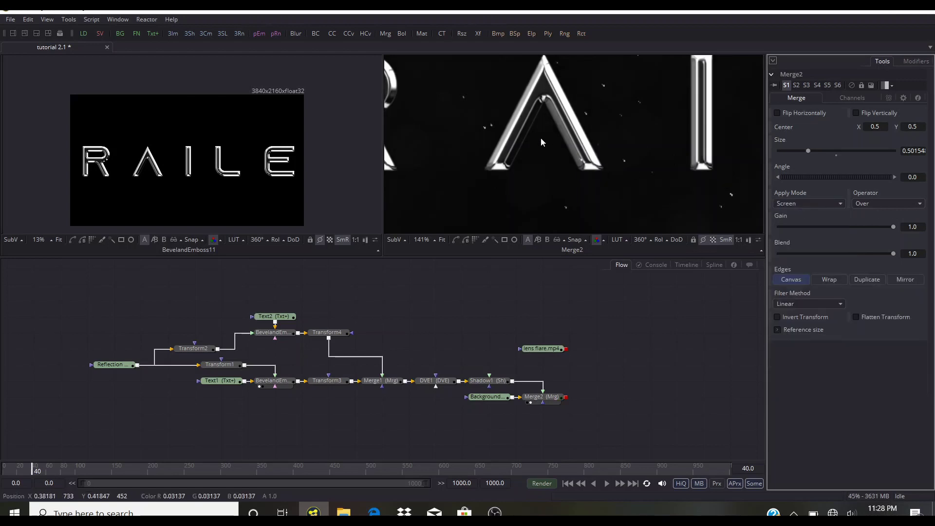
scroll(540, 138, "down", 3)
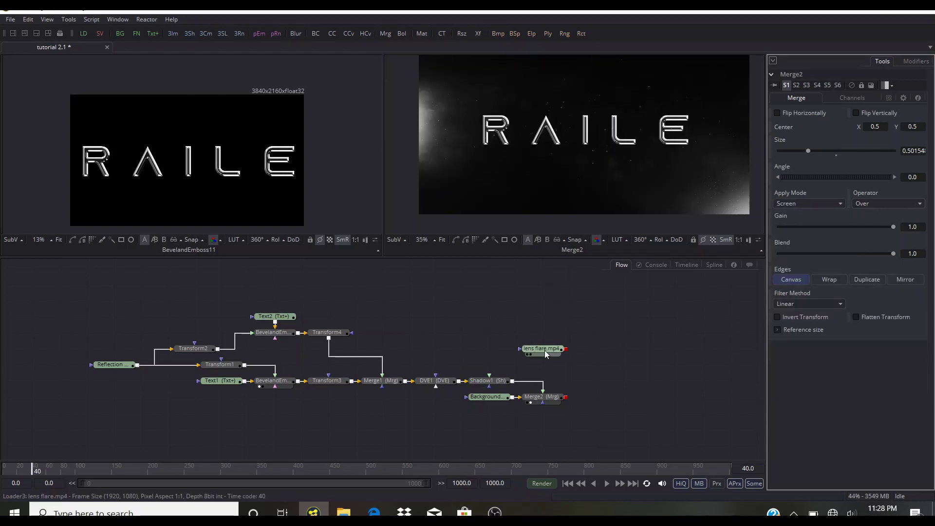
Merge the lens flare clip with the title composite, show the result, and set the new merge's apply mode to Screen.
left_click_drag(545, 350, 566, 398)
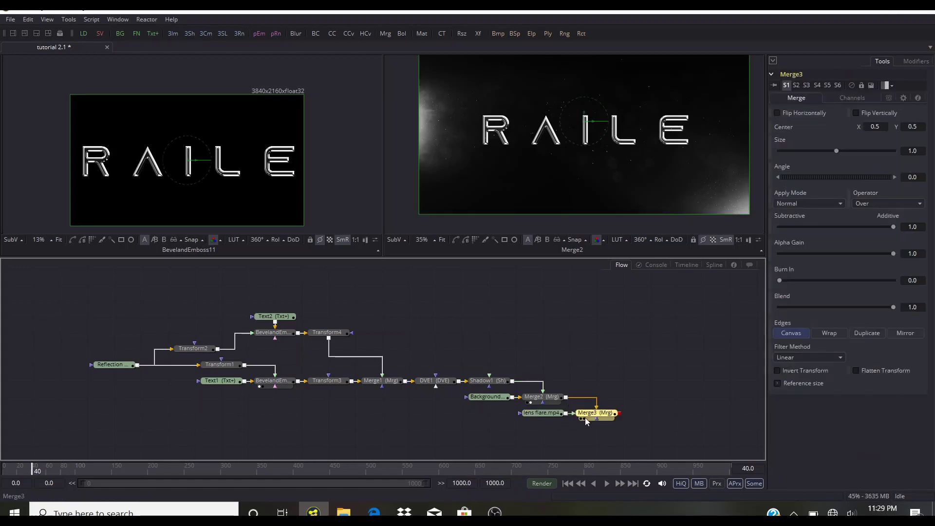
left_click(585, 418)
left_click(816, 203)
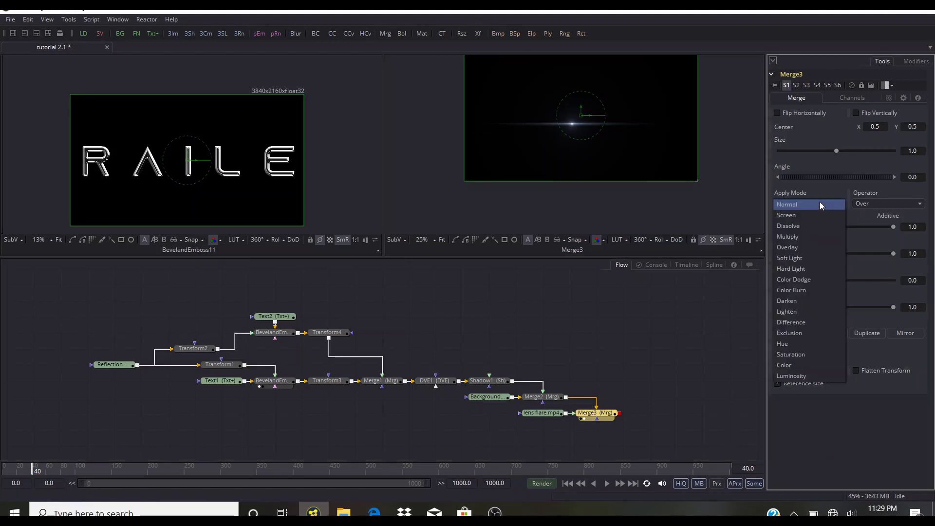
left_click(810, 212)
scroll(587, 128, "up", 1)
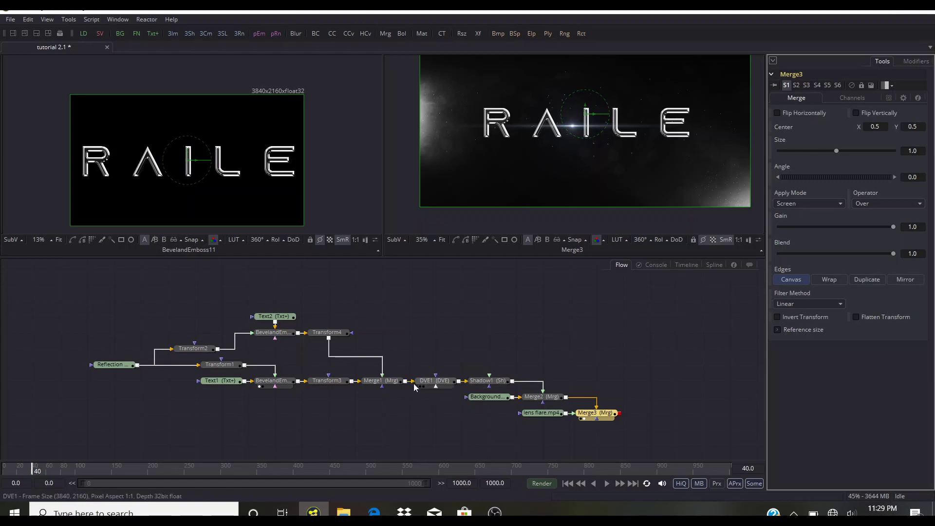
Add a Transform after the shadow node and raise the title above the flare to a center Y of about 0.578.
left_click(481, 382)
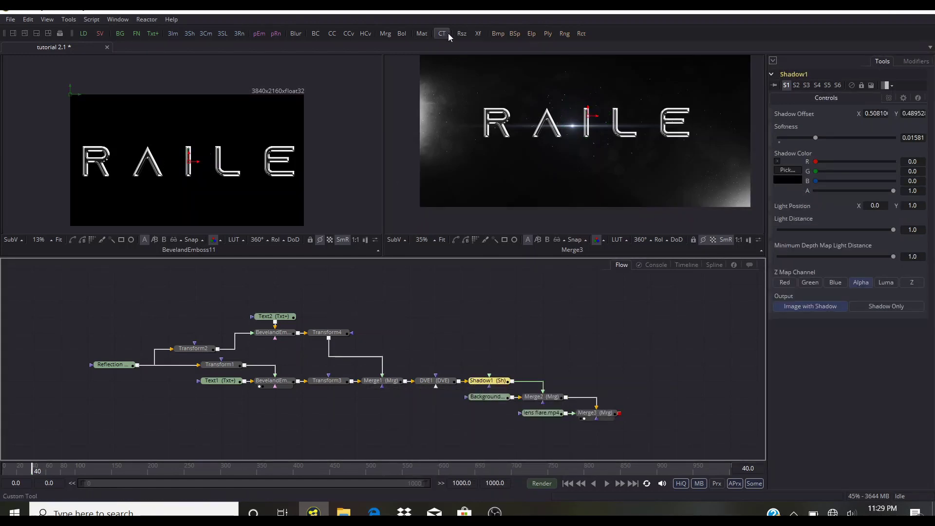
left_click(477, 33)
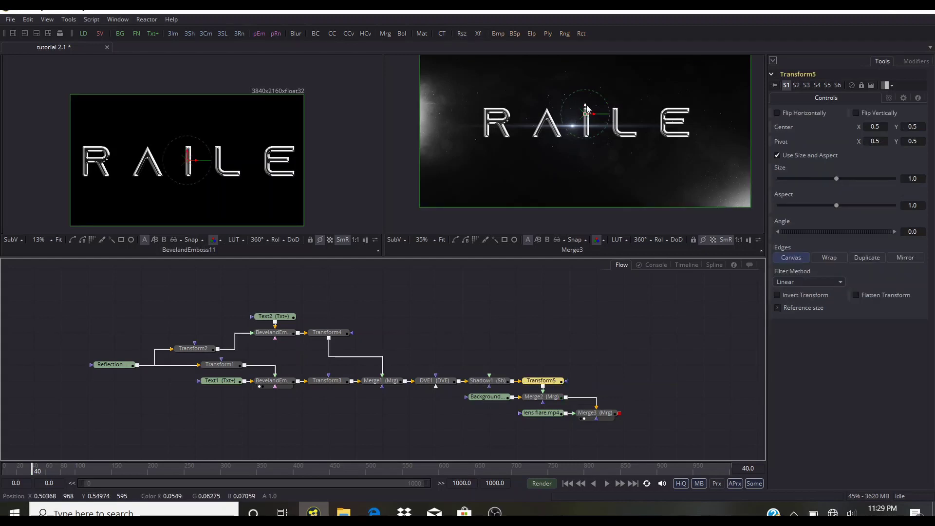
left_click_drag(585, 108, 588, 96)
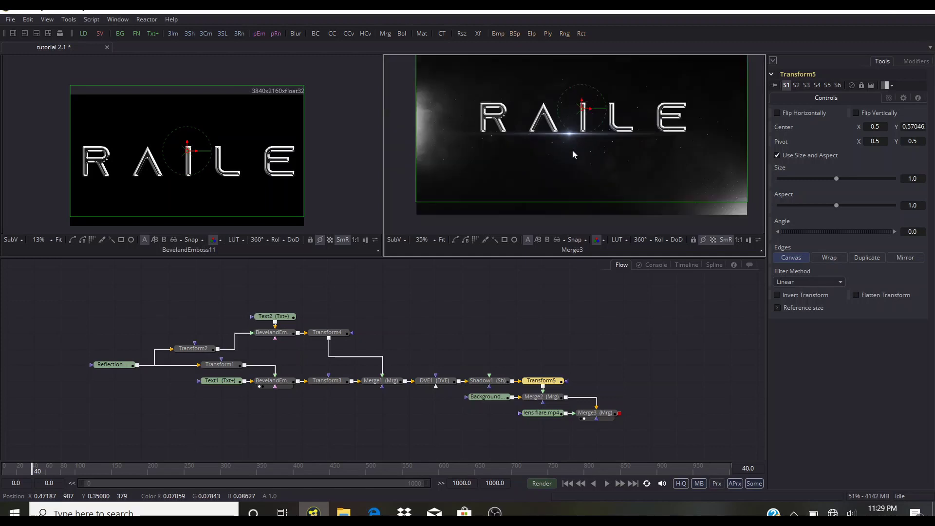
scroll(572, 150, "up", 3)
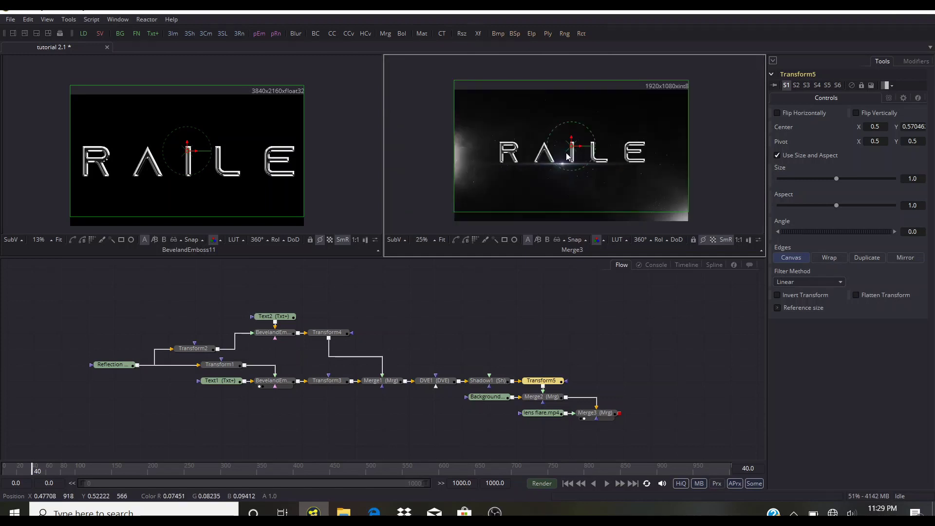
scroll(566, 153, "up", 2)
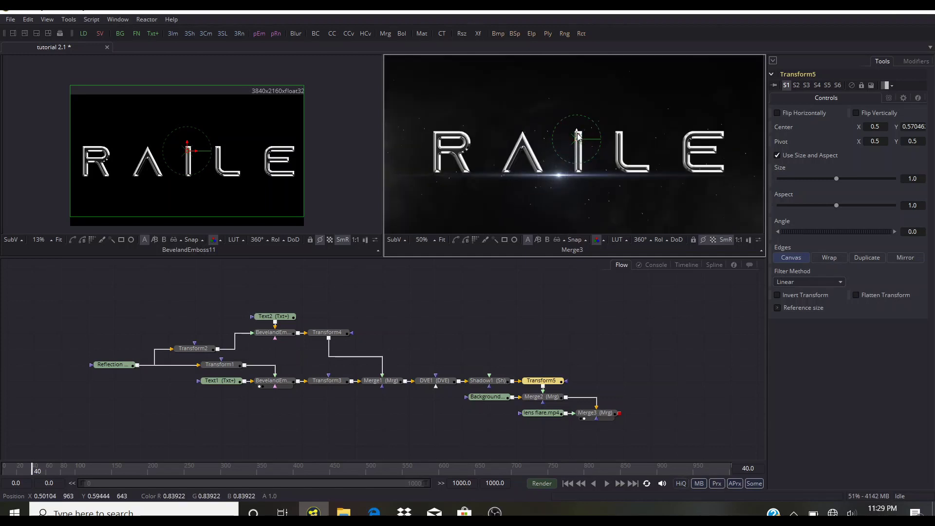
left_click_drag(576, 133, 575, 130)
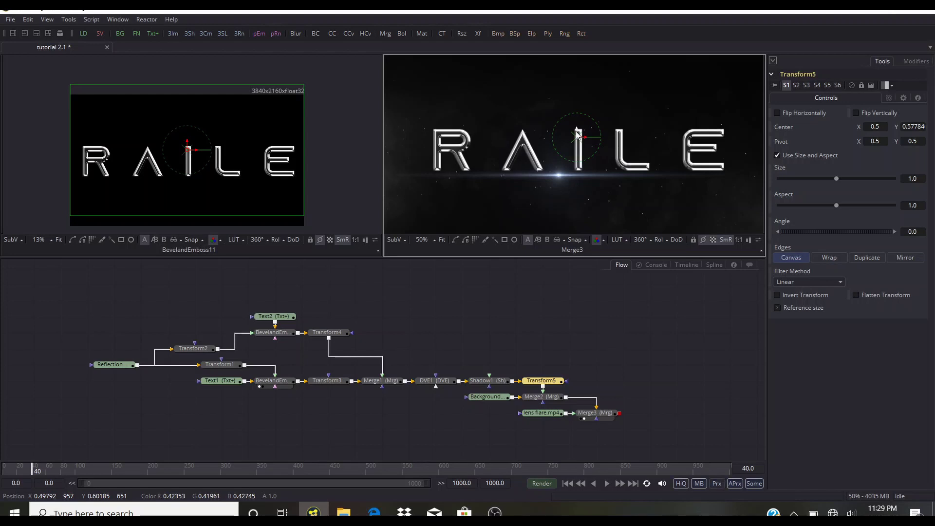
scroll(558, 159, "down", 2)
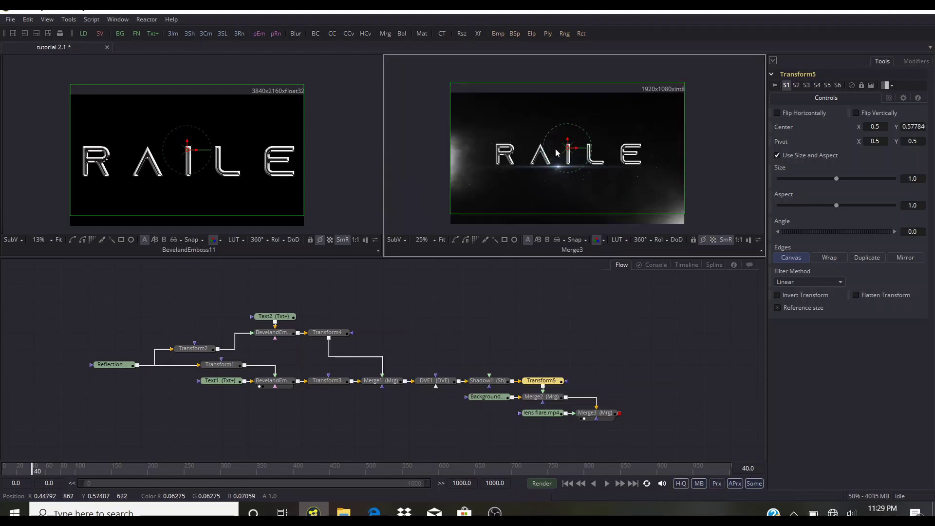
left_click(529, 313)
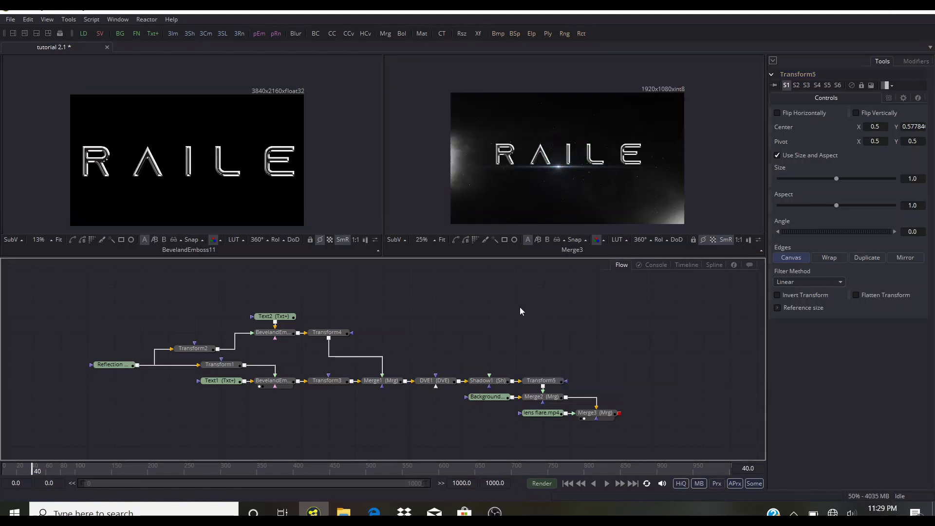
Add a Color Curves node after the lens flare merge and show its output in the second viewer.
left_click(590, 416)
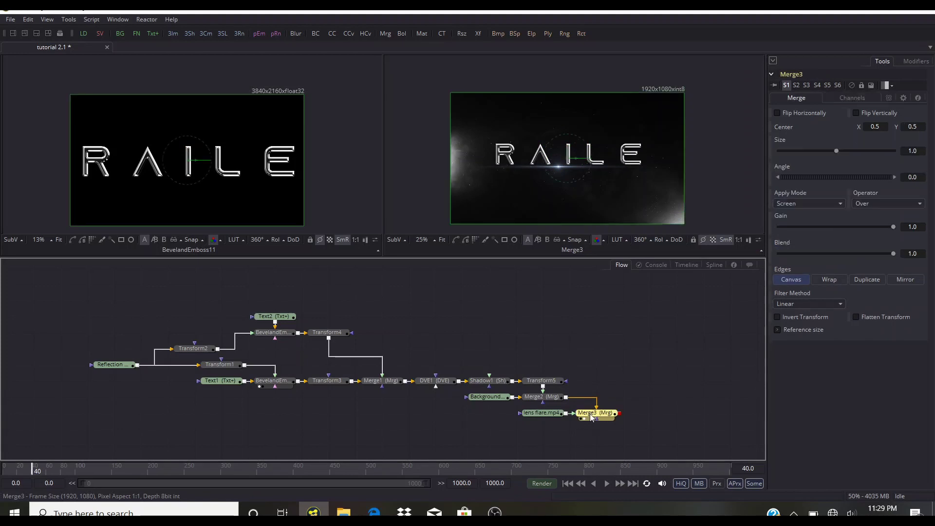
key("shift+space")
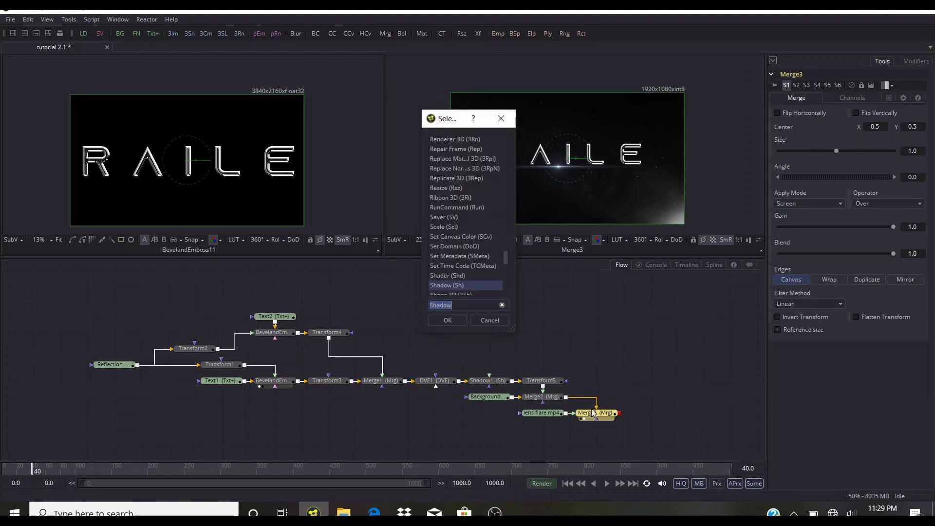
type("ccv")
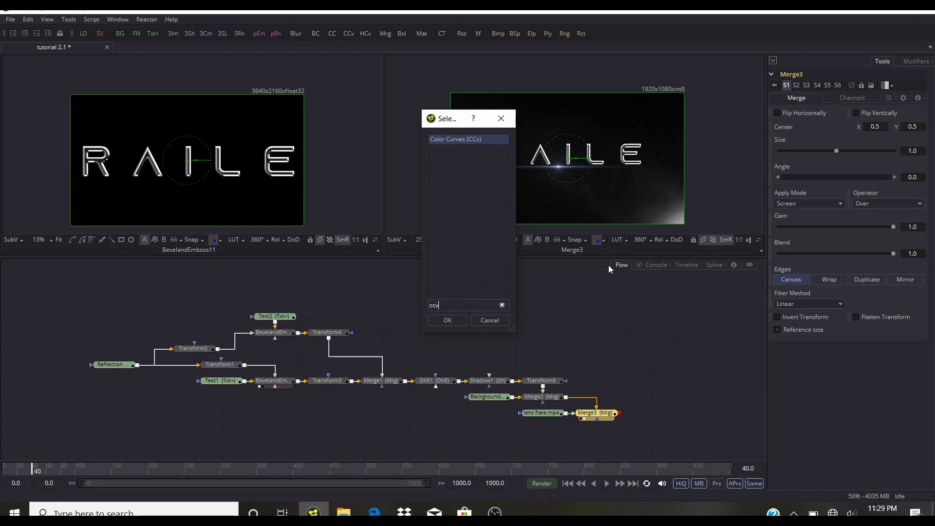
left_click(447, 322)
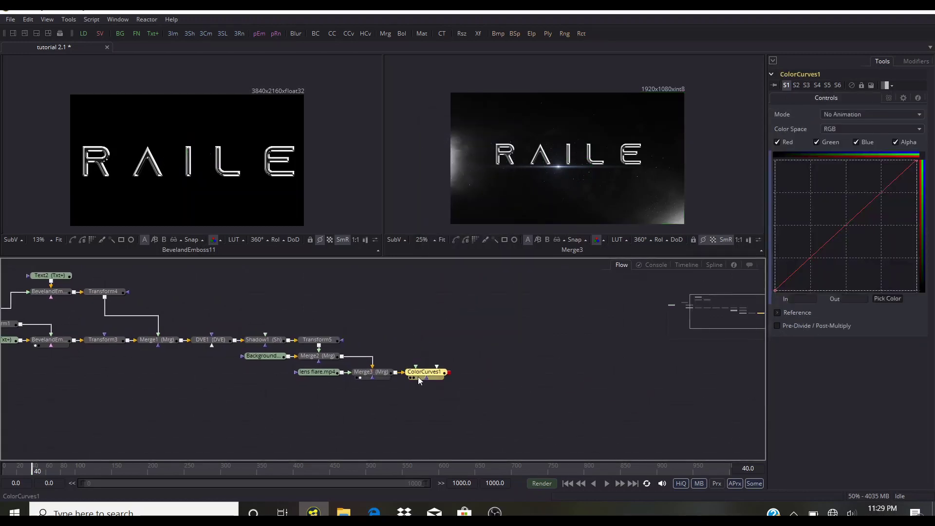
left_click(414, 377)
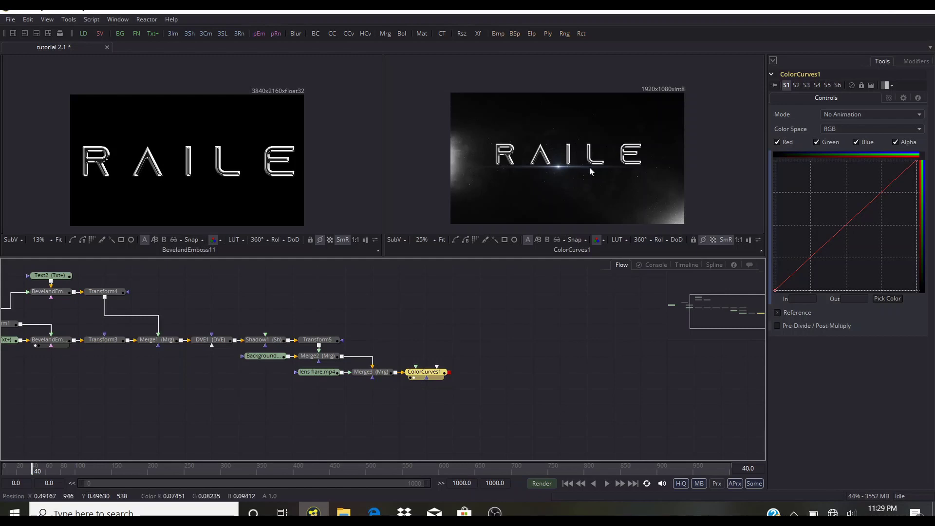
Pull the color curve down in the shadows, to about 0.22 out at 0.31 in, and in the highlights, and smooth its points.
left_click(813, 255)
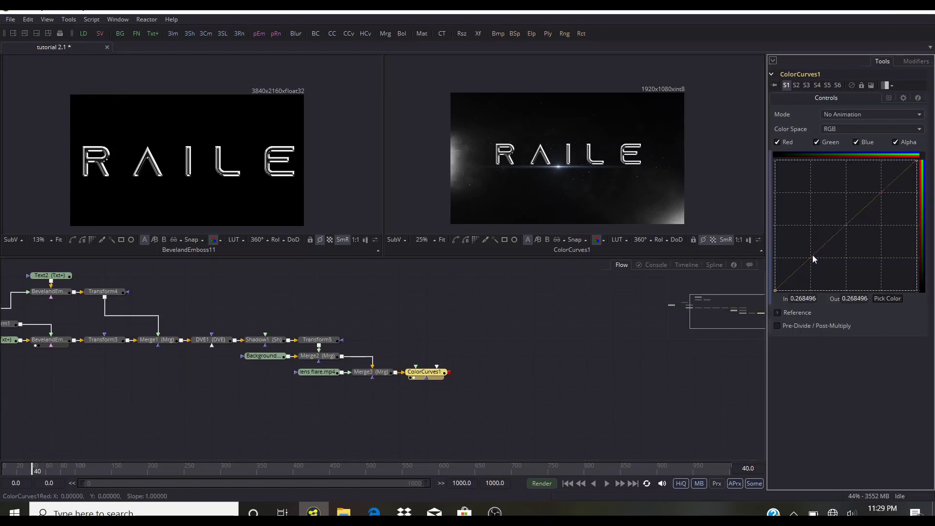
left_click_drag(814, 256, 819, 261)
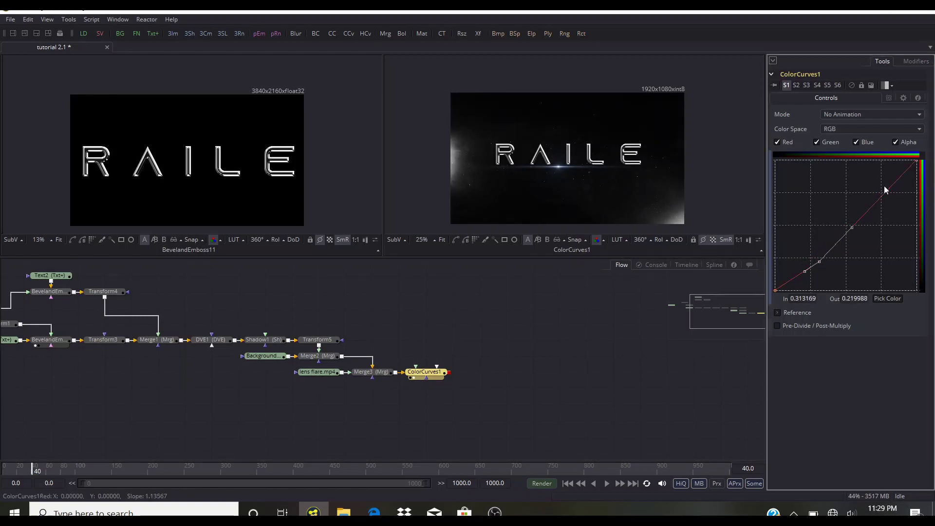
left_click_drag(889, 187, 895, 192)
left_click_drag(791, 172, 908, 271)
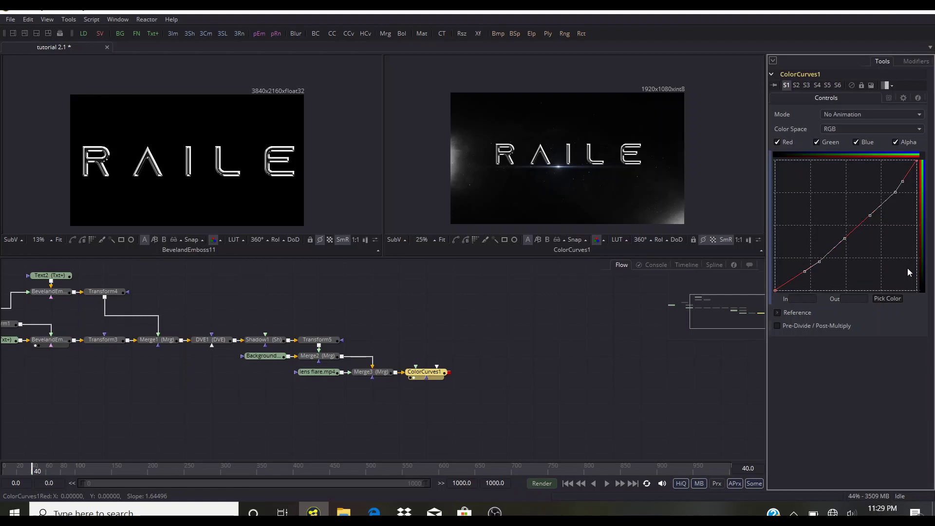
key("shift+s")
left_click(597, 359)
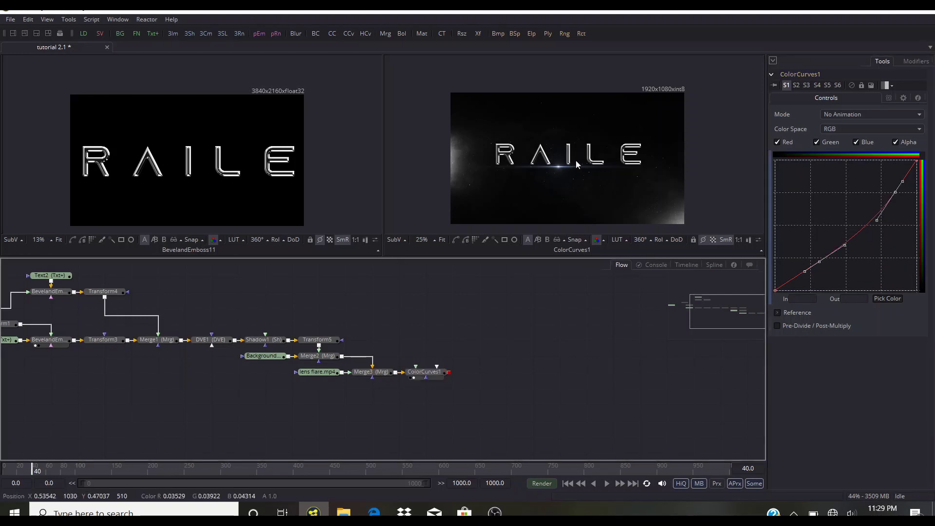
scroll(575, 159, "up", 2)
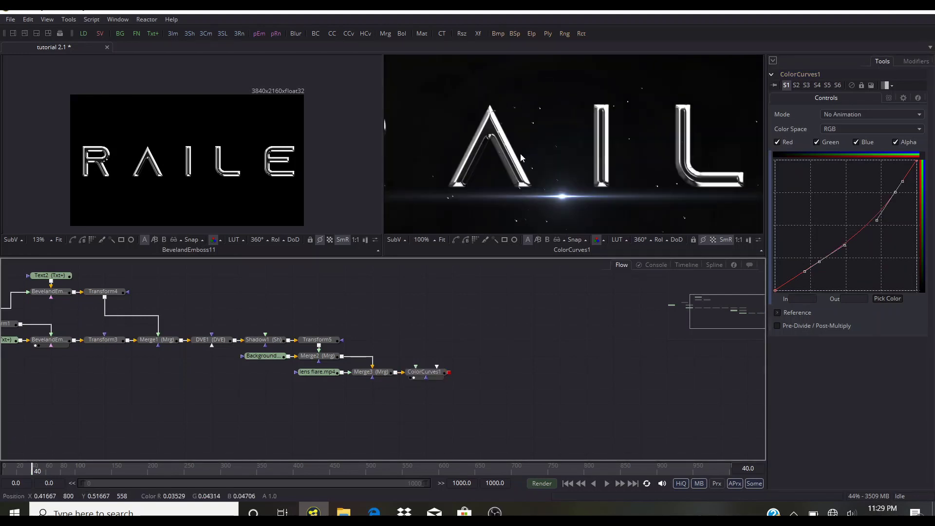
scroll(520, 153, "down", 1)
Add a second Color Curves node after the first and leave only its Blue channel enabled for editing.
left_click(422, 374)
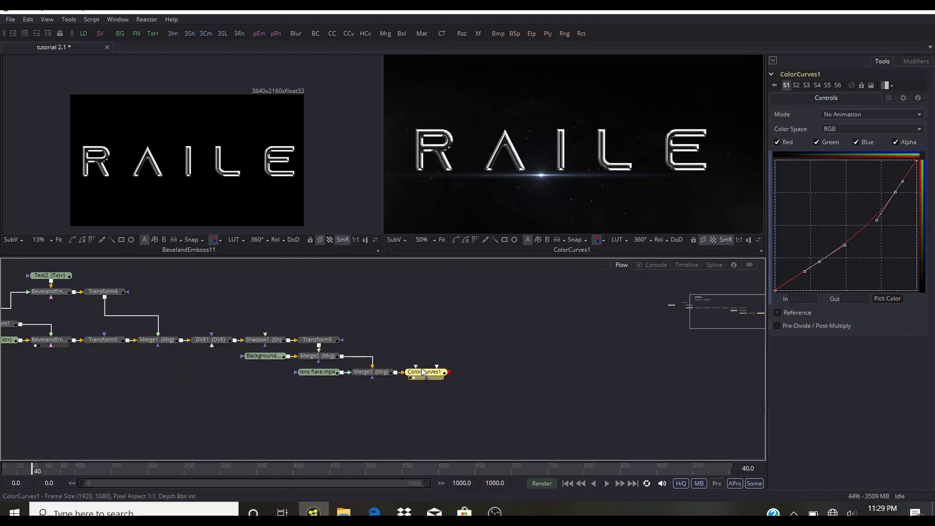
key("shift+space")
type("ccv")
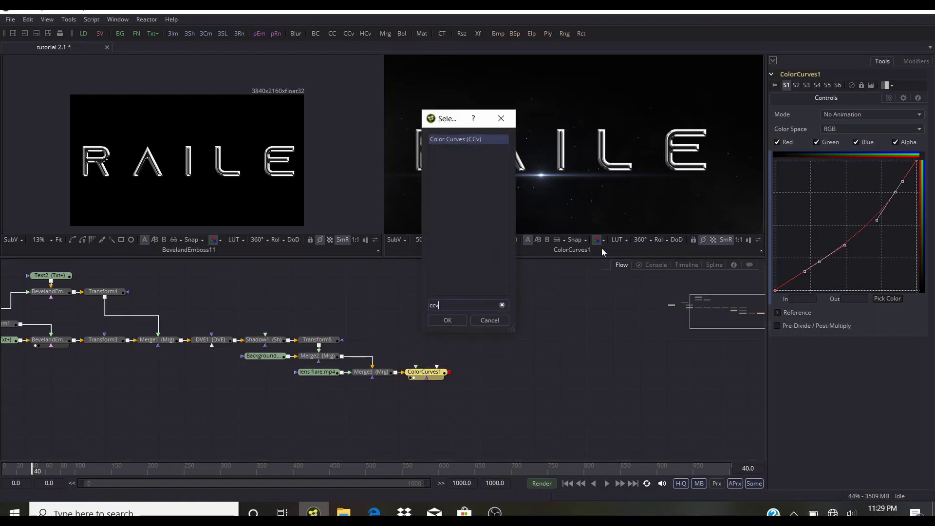
left_click(453, 322)
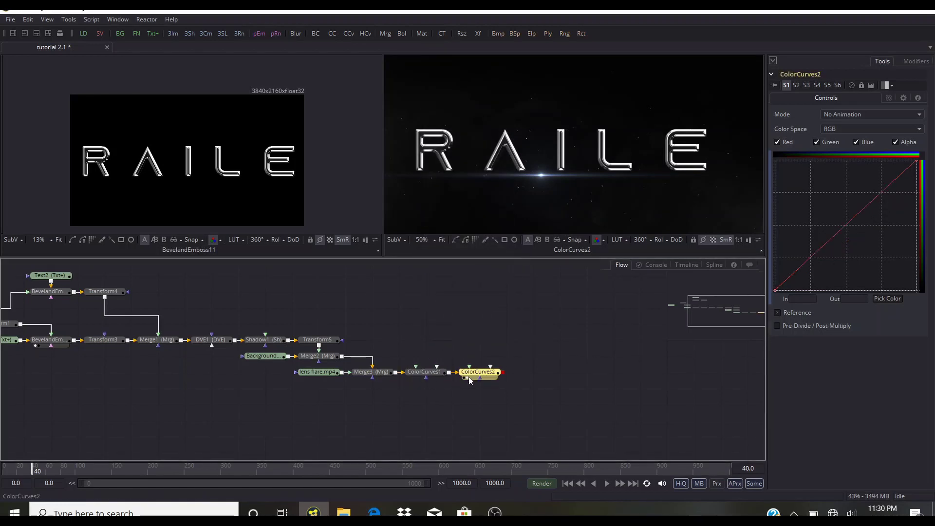
left_click(778, 143)
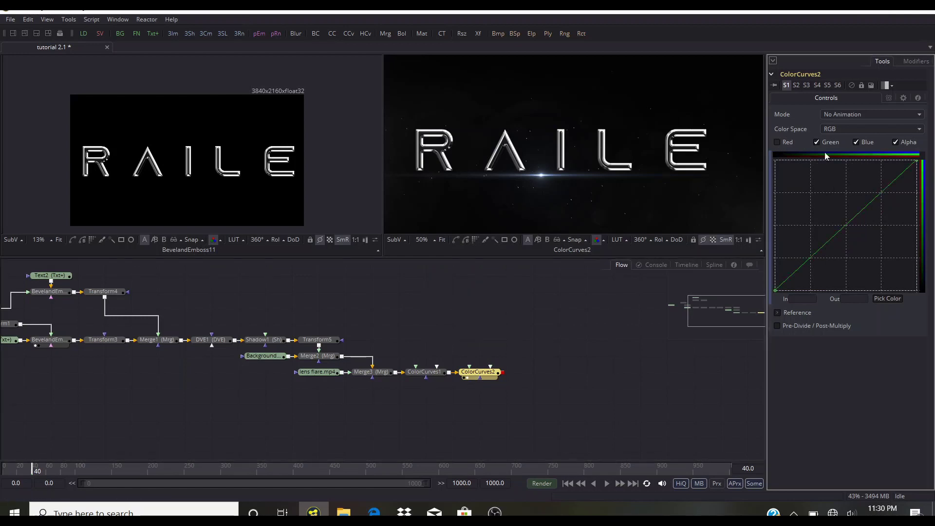
left_click(816, 142)
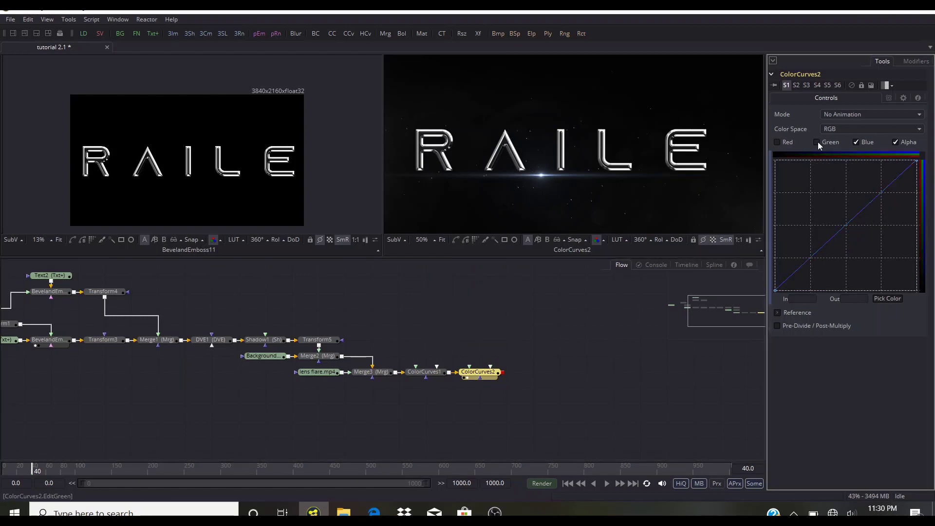
left_click(896, 142)
Raise the blue curve to about 0.85 at 0.71 in and 0.36 at 0.24 in, smooth its points, and check the tint.
left_click_drag(889, 185, 874, 179)
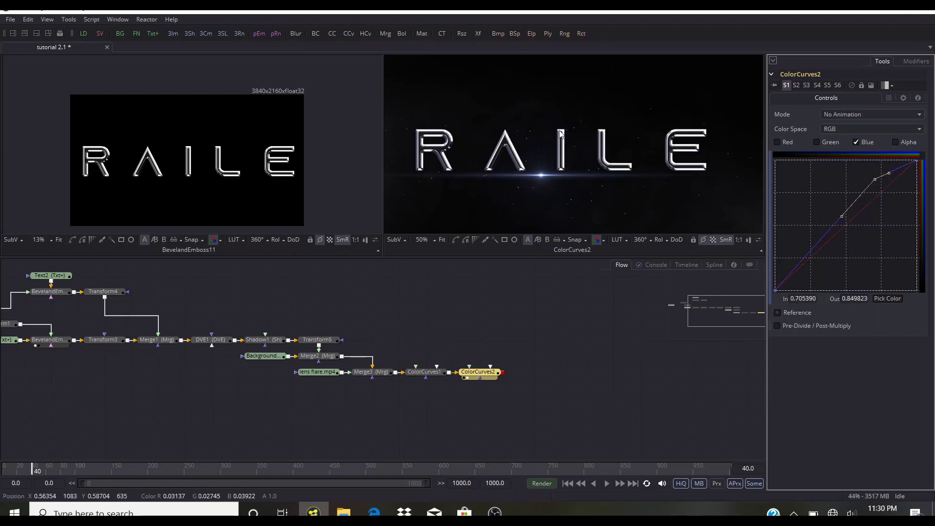
scroll(554, 132, "down", 2)
left_click_drag(818, 240, 806, 238)
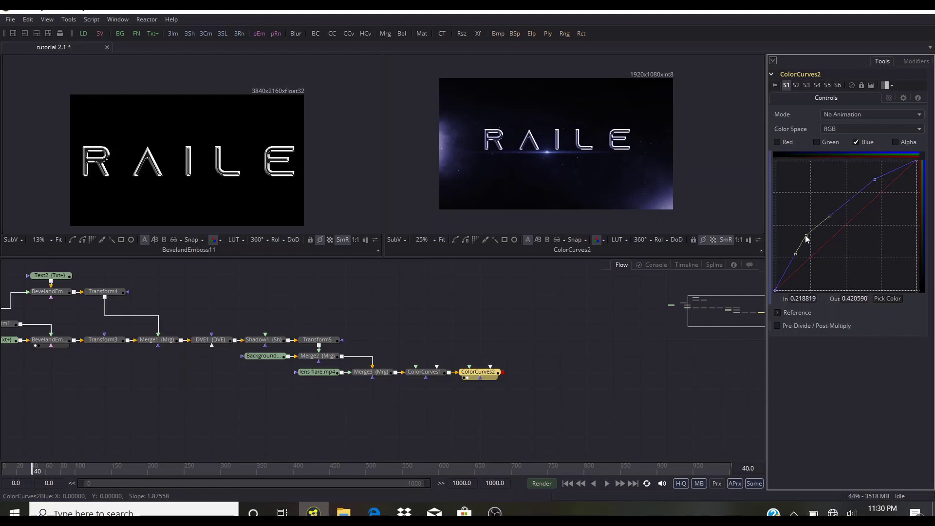
left_click_drag(805, 238, 810, 247)
left_click_drag(789, 165, 892, 273)
key("shift+s")
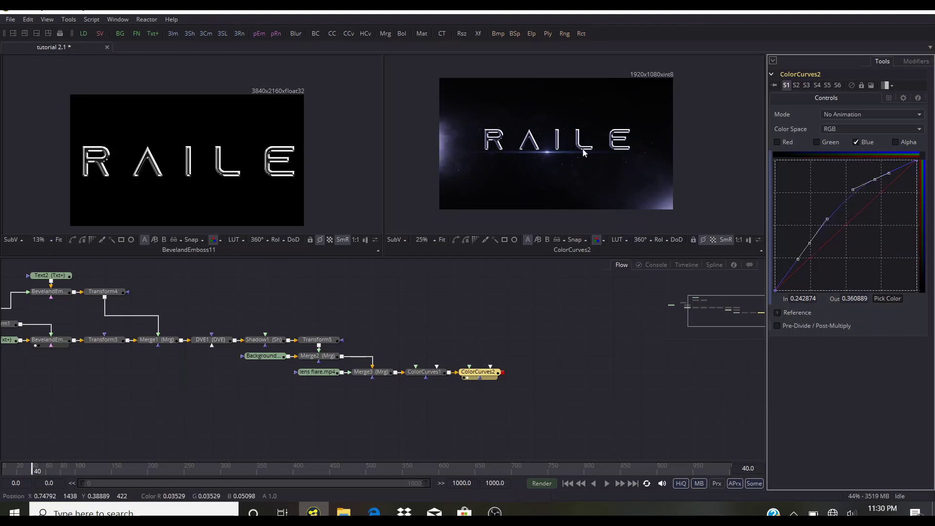
scroll(535, 140, "up", 3)
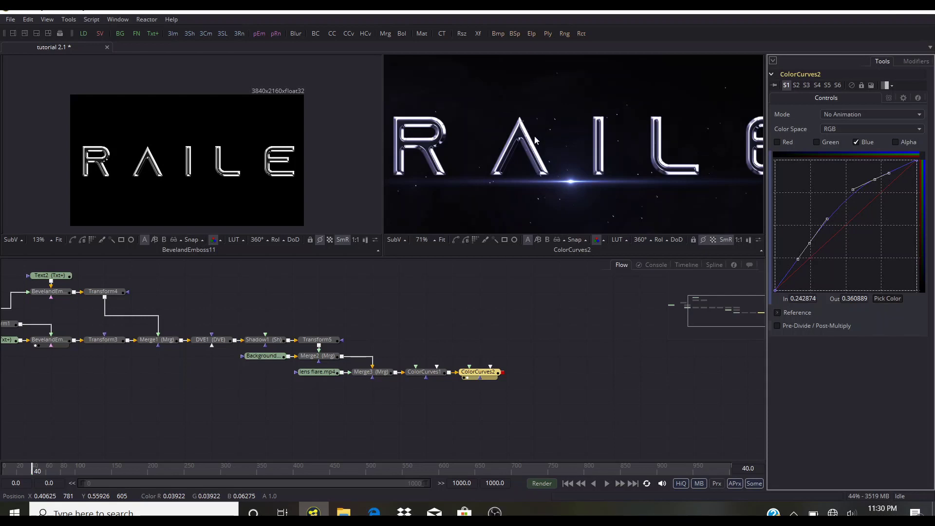
scroll(535, 140, "down", 2)
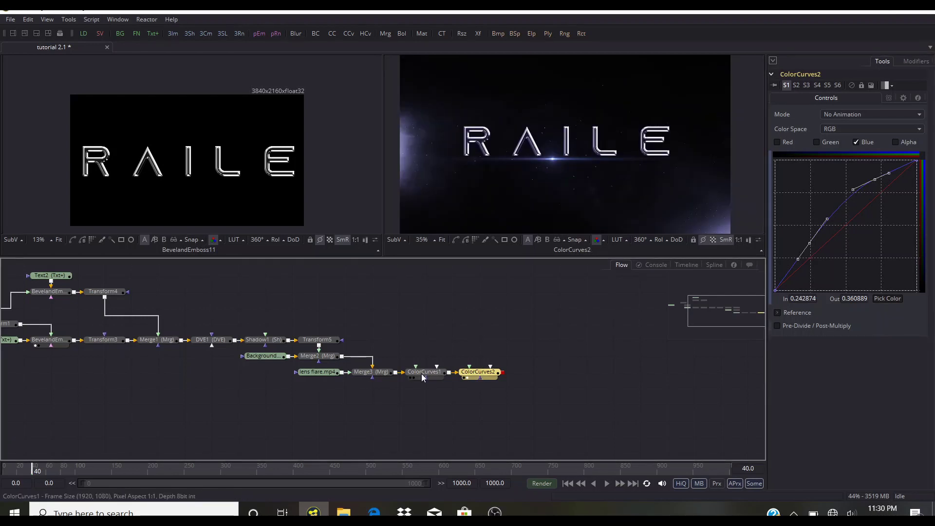
Add a Background node and place it directly beneath the second Color Curves node.
left_click(420, 392)
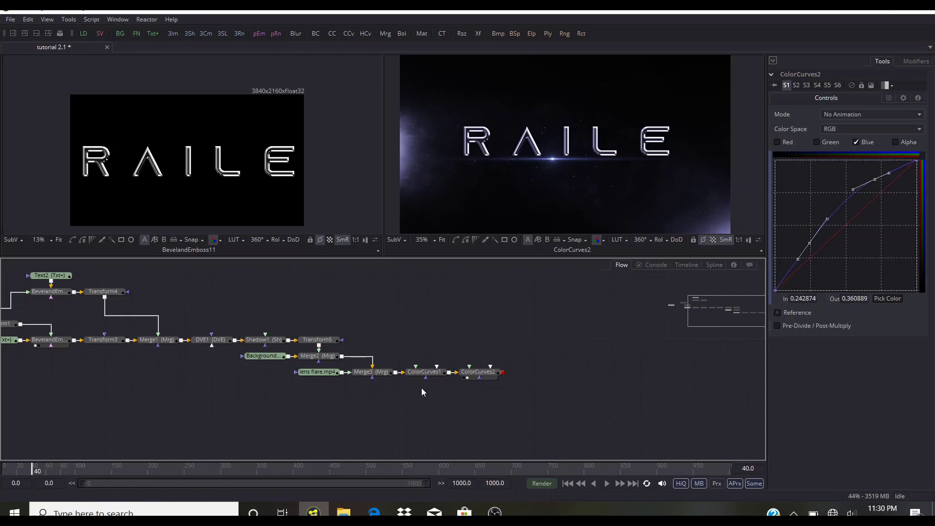
key("shift+space")
type("bg")
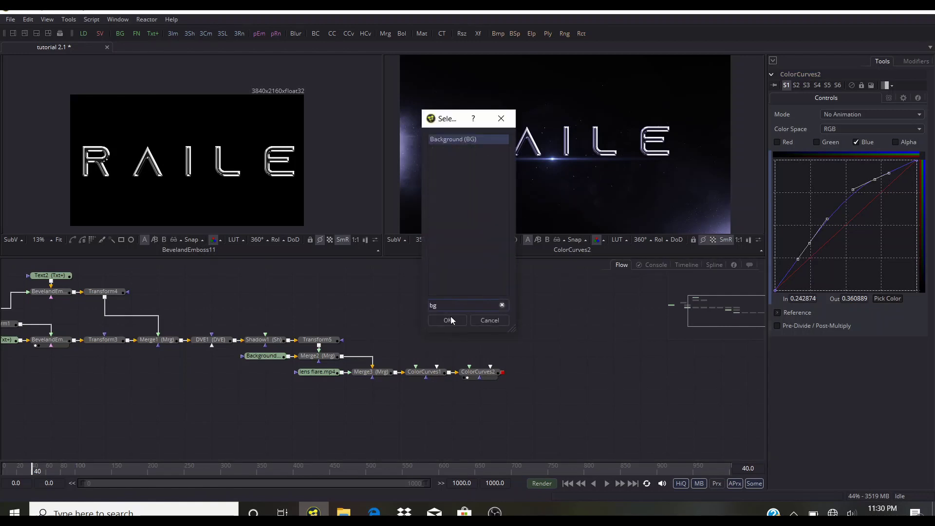
left_click(447, 319)
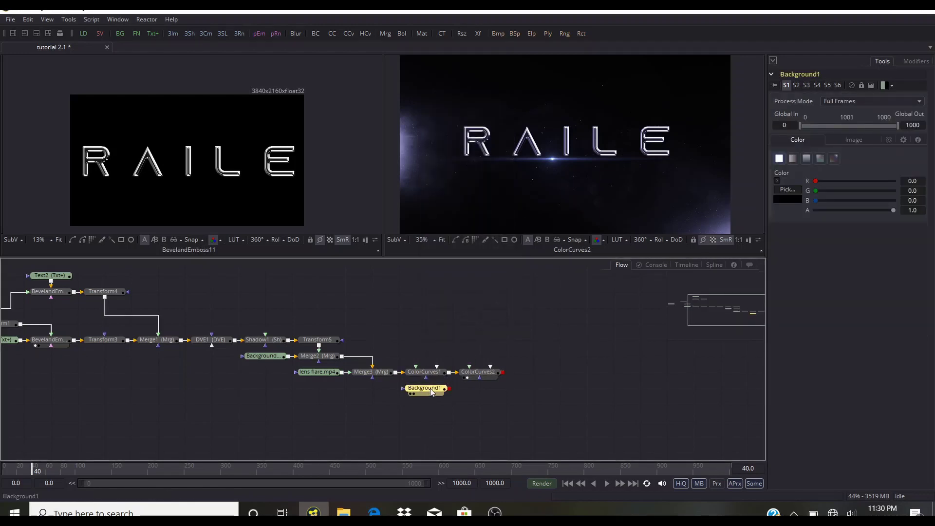
left_click_drag(471, 388, 478, 388)
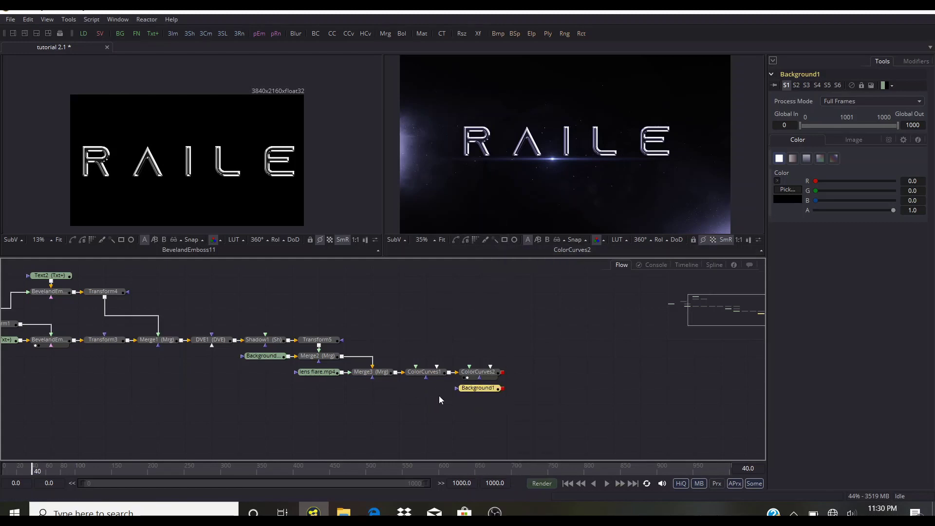
Add a Rectangle mask to the new Background node and remove the Background's link into the second Color Curves node.
key("shift+space")
type("rec")
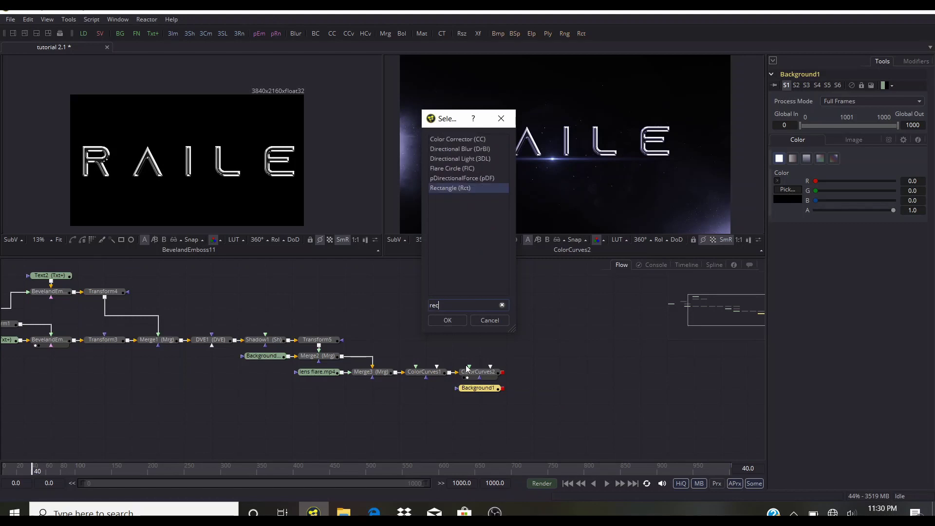
left_click(446, 321)
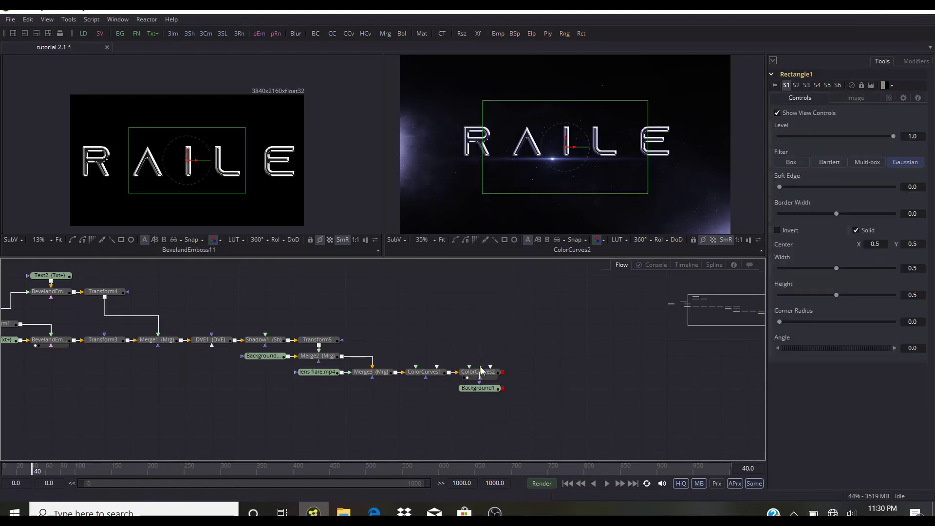
left_click_drag(482, 377, 474, 412)
left_click_drag(427, 388, 434, 403)
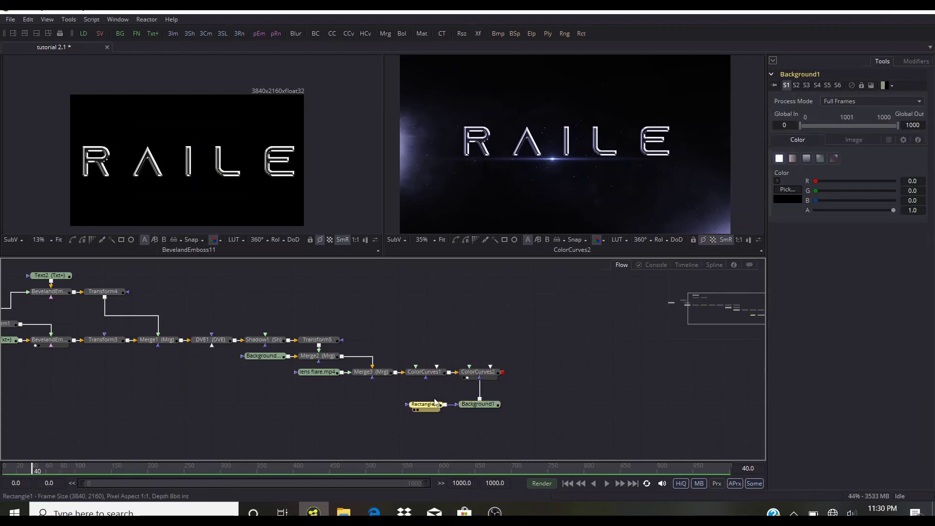
left_click(481, 392)
key("Delete")
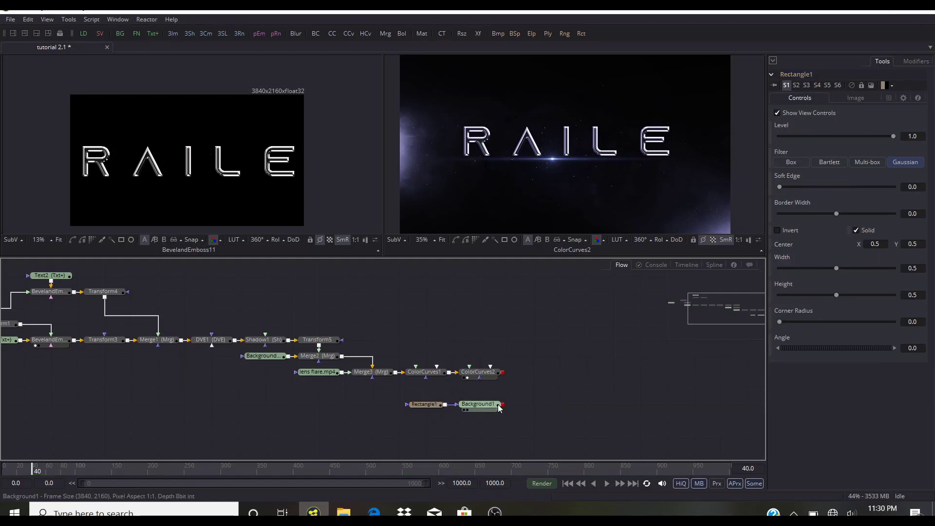
View the Background in the second viewer, resize its Rectangle mask to about 1.006 wide and 0.75 high, and invert the mask.
left_click(423, 406)
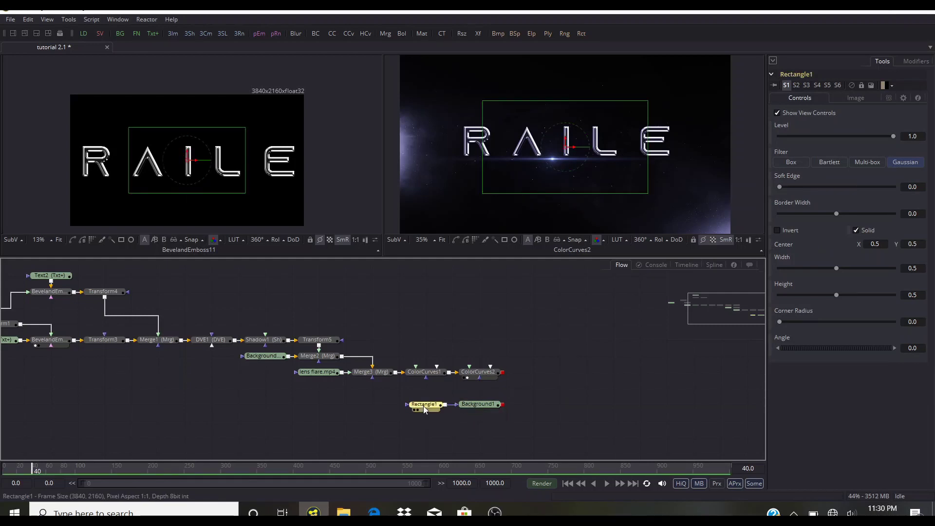
left_click(468, 409)
key("ctrl+f")
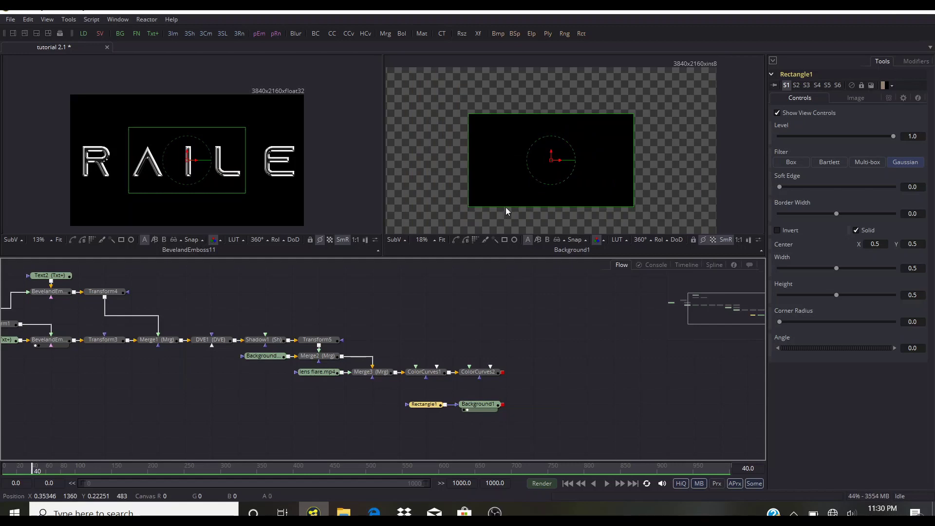
left_click_drag(596, 172, 654, 183)
scroll(655, 184, "up", 2)
scroll(518, 170, "down", 2)
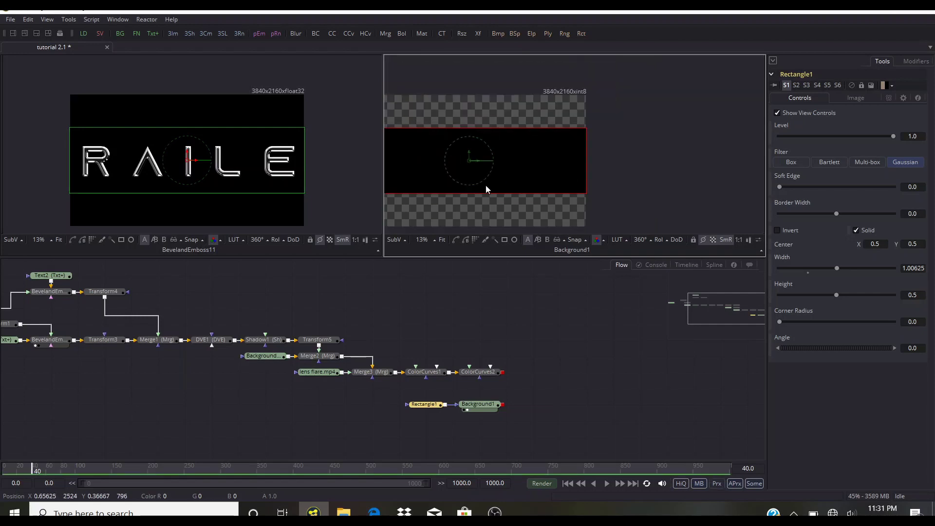
left_click_drag(474, 194, 477, 209)
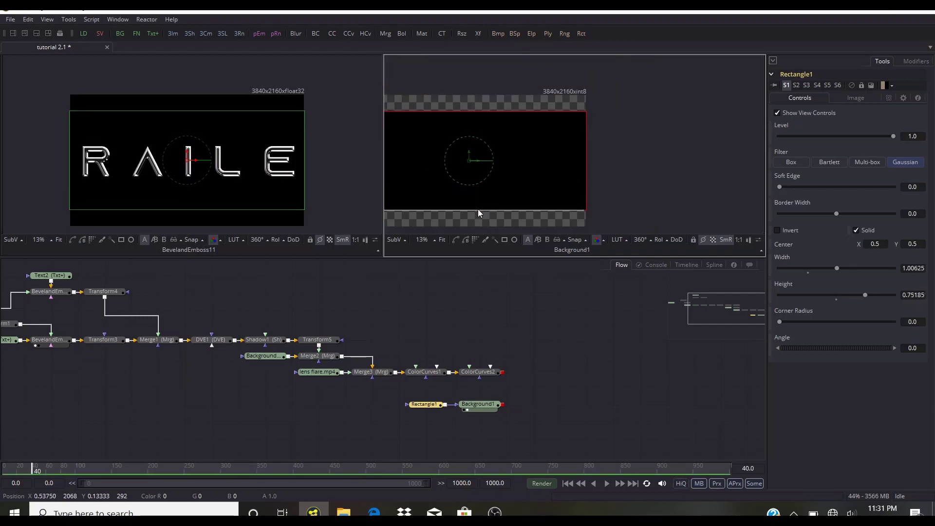
left_click(777, 230)
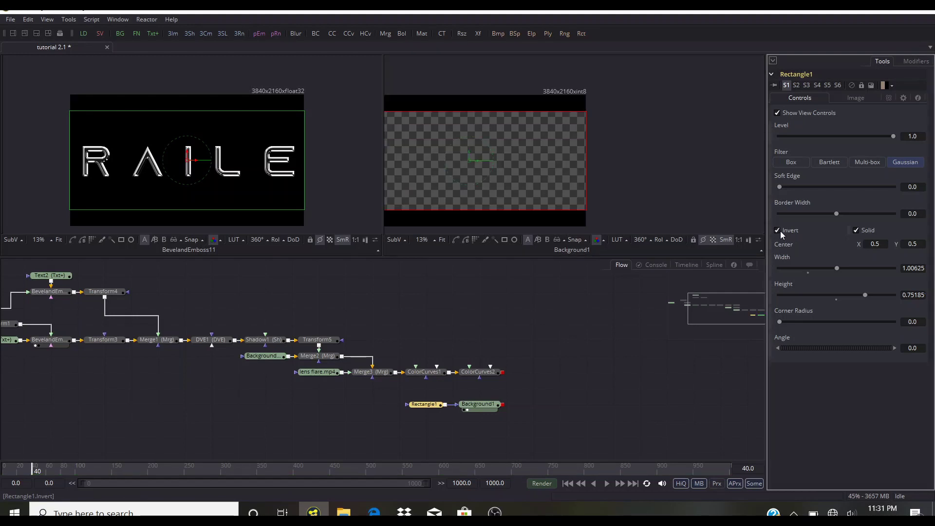
Merge the masked Background over the second Color Curves output and show the new merge in the second viewer.
left_click(516, 323)
left_click_drag(503, 404, 502, 372)
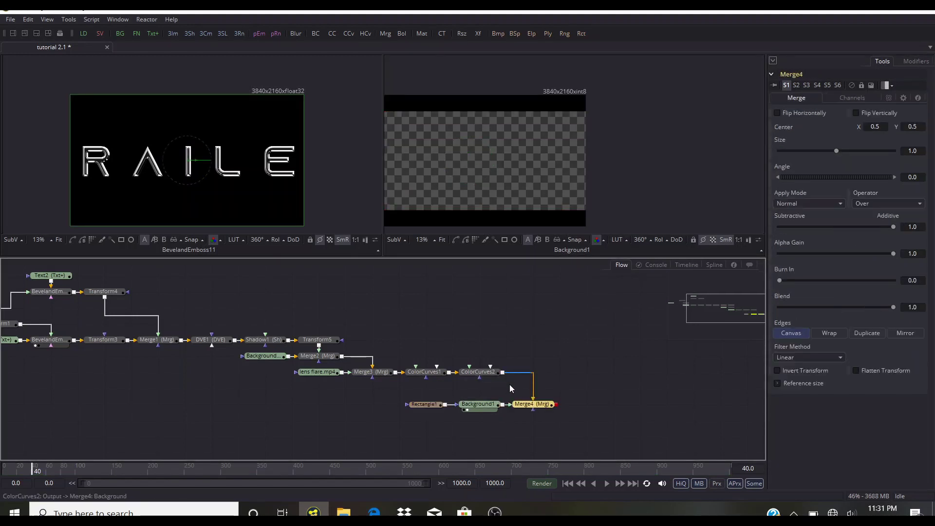
left_click(520, 409)
Scale the letterbox bars in the new merge to a size of about 0.50 so they fit the frame's edges.
left_click_drag(461, 167, 529, 155)
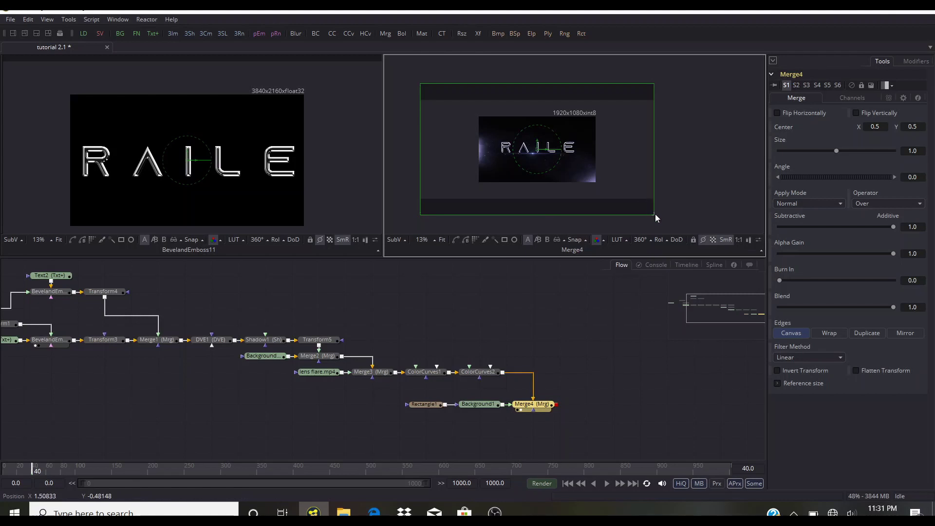
left_click_drag(654, 214, 594, 177)
scroll(594, 177, "up", 8)
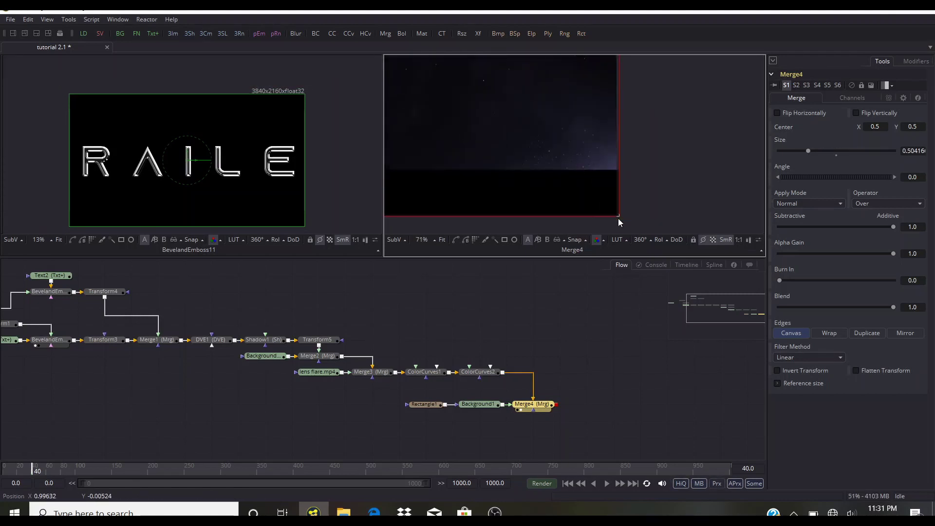
left_click_drag(620, 218, 618, 217)
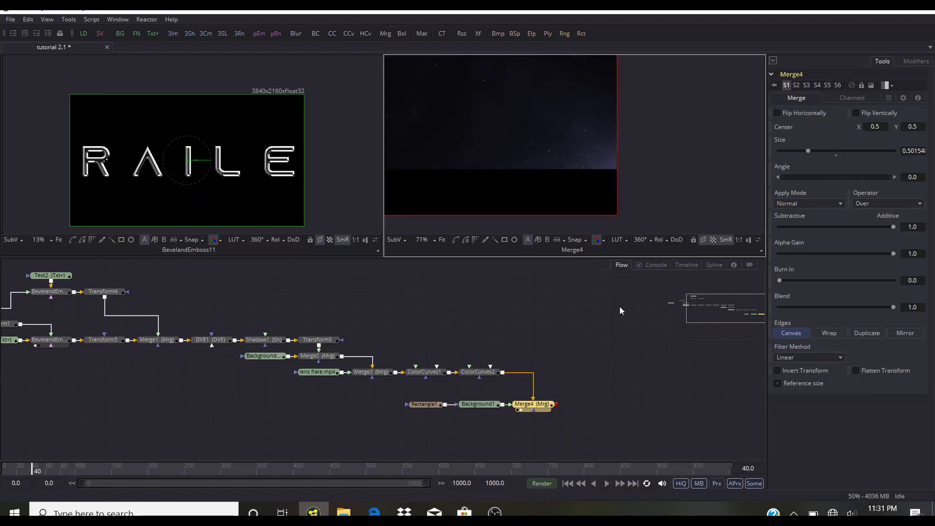
left_click(608, 342)
scroll(498, 126, "down", 5)
scroll(572, 165, "down", 3)
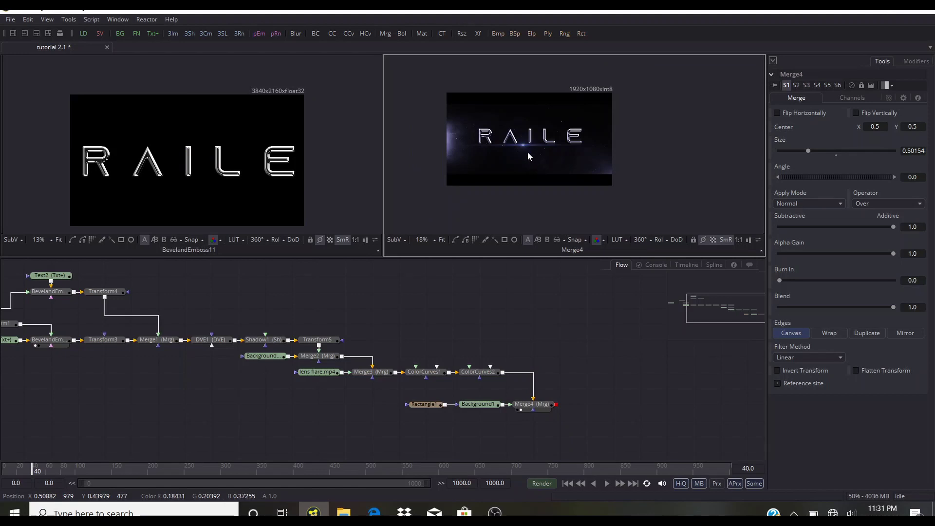
Return to frame 0, display Text1's character spacing curve in the spline editor, and smooth its keyframes.
left_click_drag(33, 470, 4, 469)
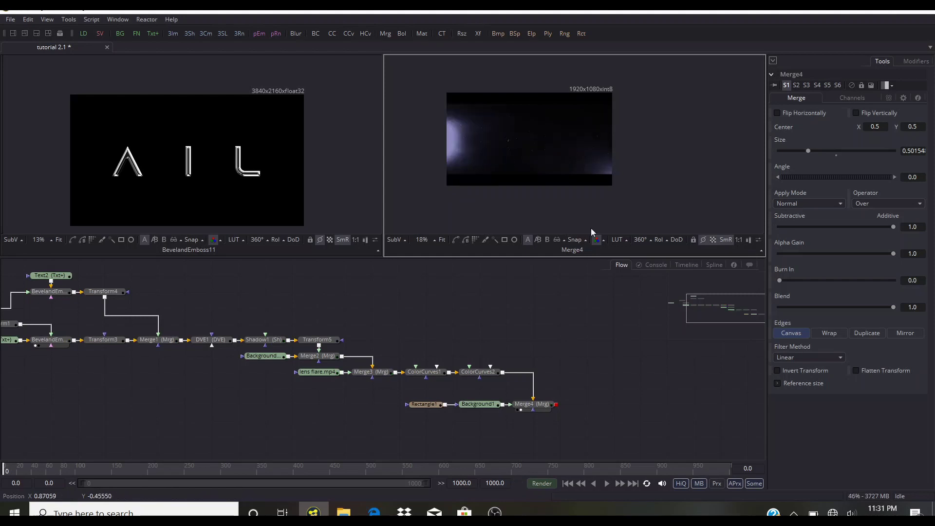
left_click(711, 263)
scroll(23, 370, "down", 2)
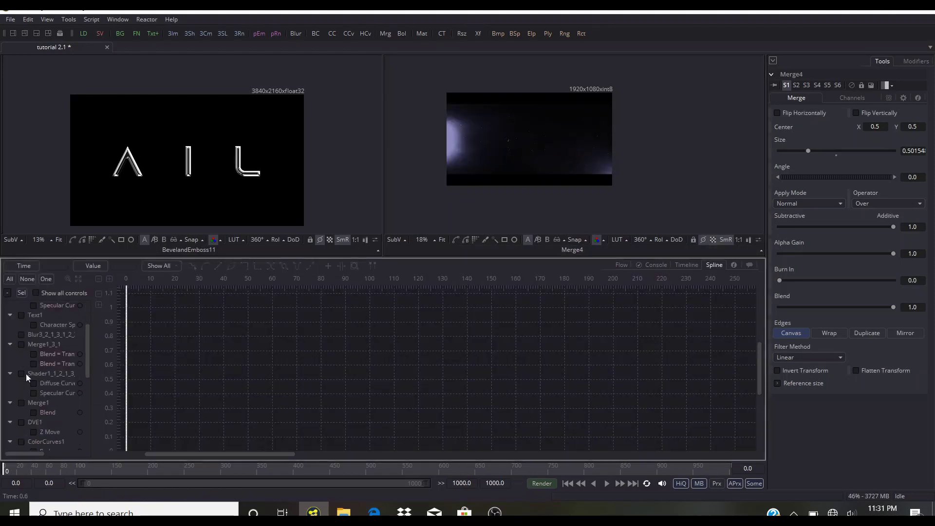
left_click(21, 315)
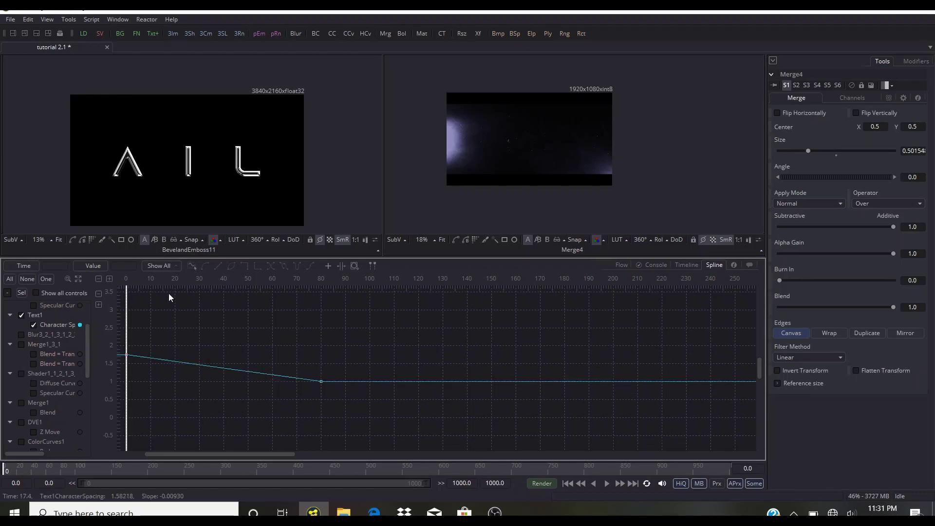
left_click(77, 279)
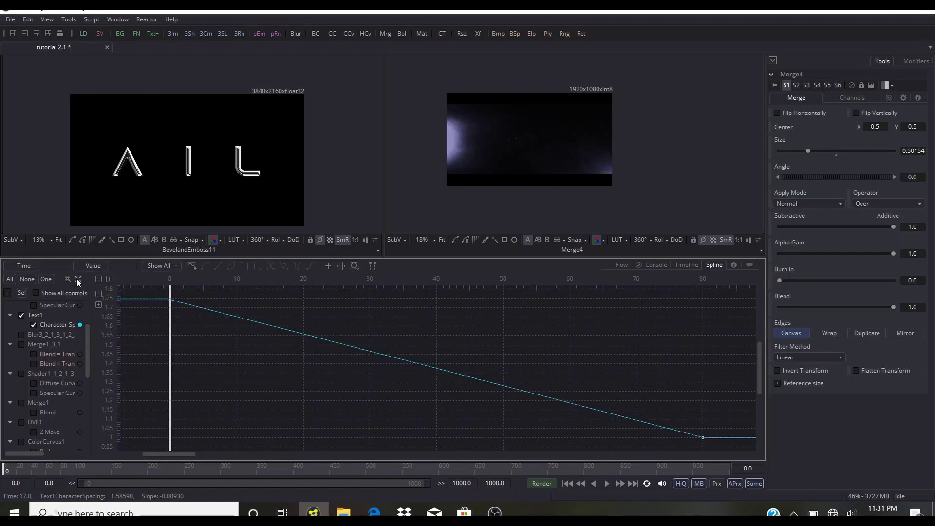
left_click_drag(157, 290, 727, 446)
key("shift+s")
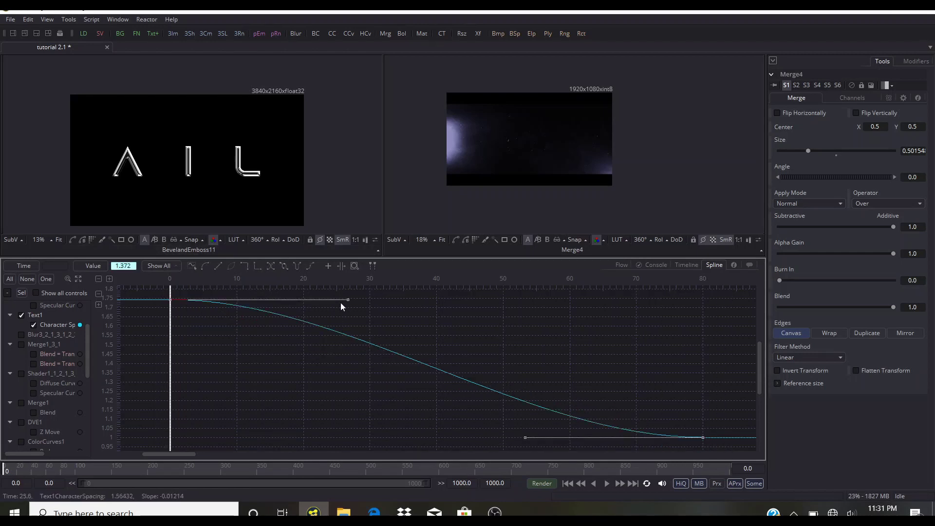
Shape the character spacing curve into a fast-start ease-out by shortening the first handle and extending the last one back to frame 0, then hide it.
left_click_drag(346, 300, 184, 305)
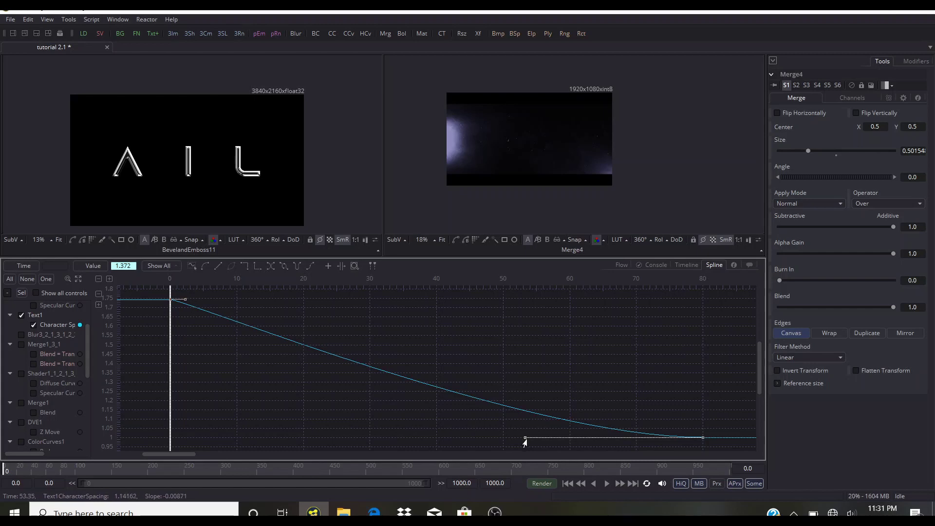
left_click_drag(521, 441, 166, 442)
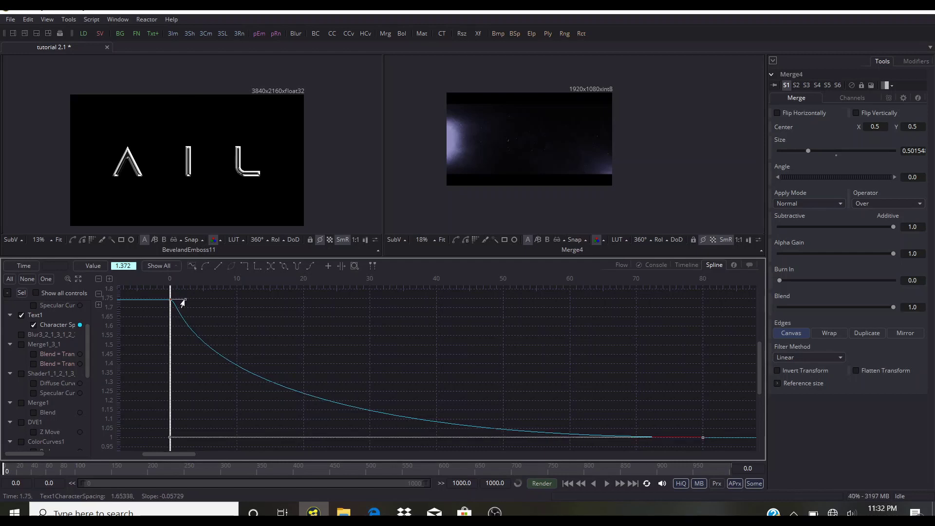
left_click_drag(185, 299, 174, 299)
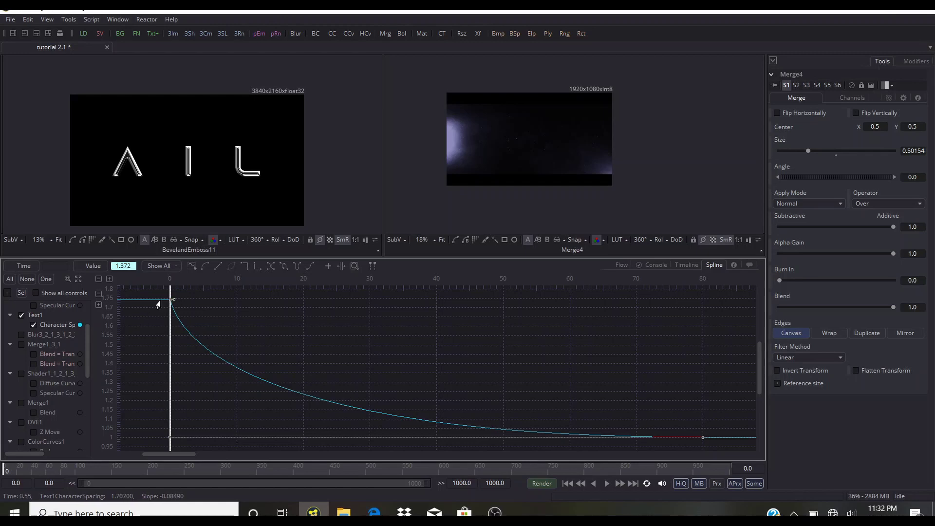
left_click(21, 315)
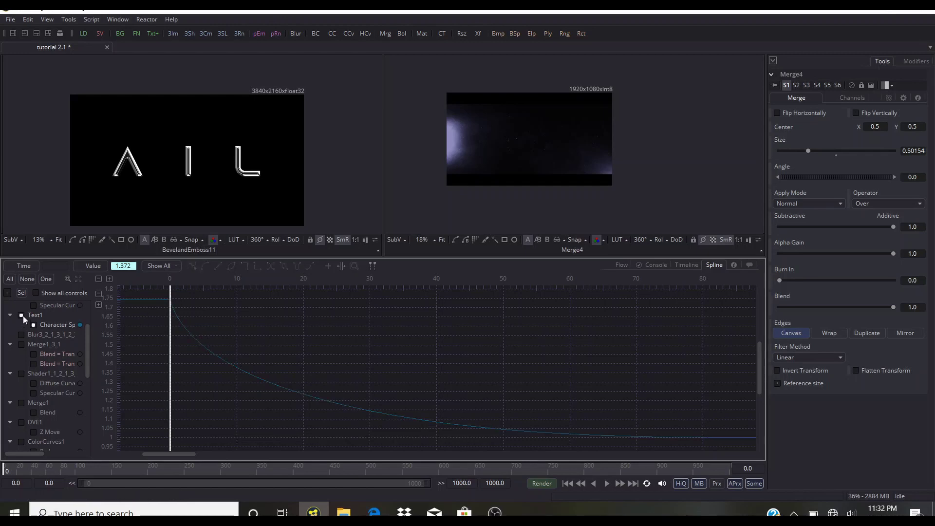
Display Merge1's Blend curve, smooth its keyframes at frames 50 and 70, and hide the curve.
left_click(20, 403)
left_click(79, 278)
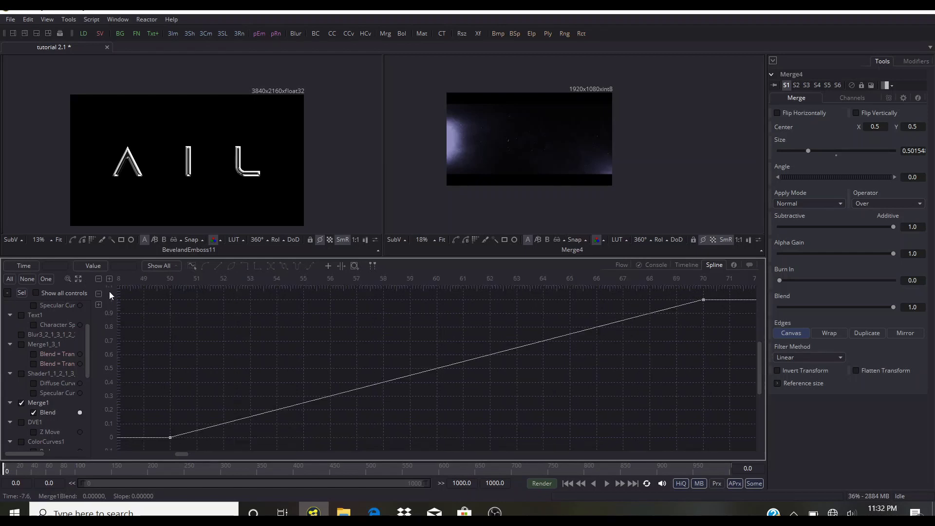
left_click_drag(154, 297, 743, 442)
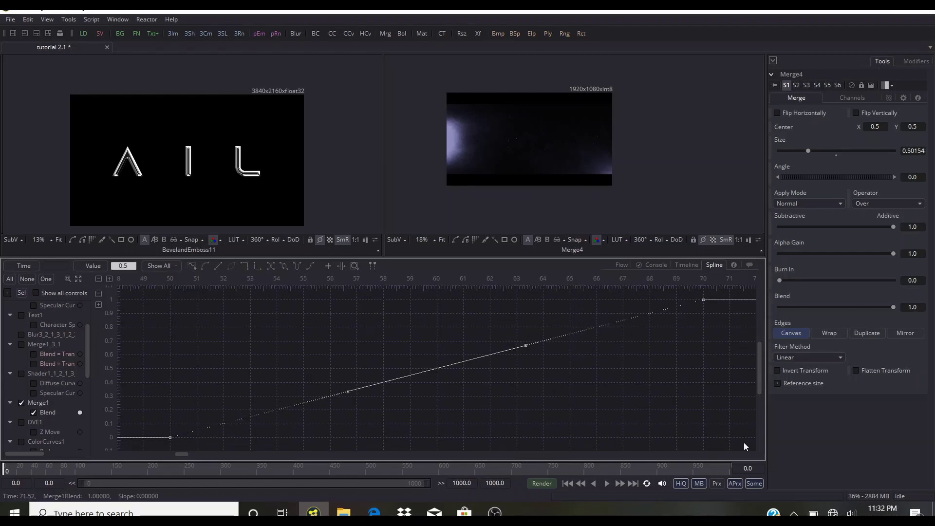
key("s")
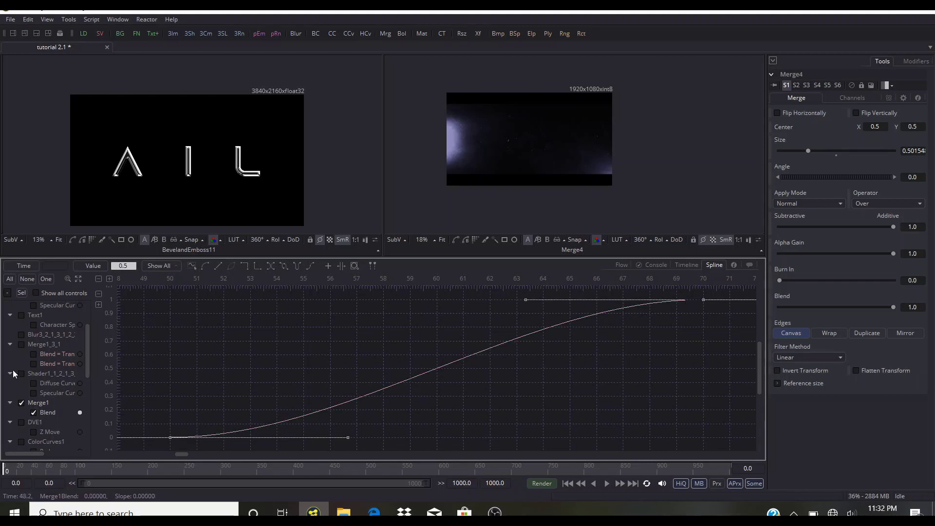
left_click(21, 402)
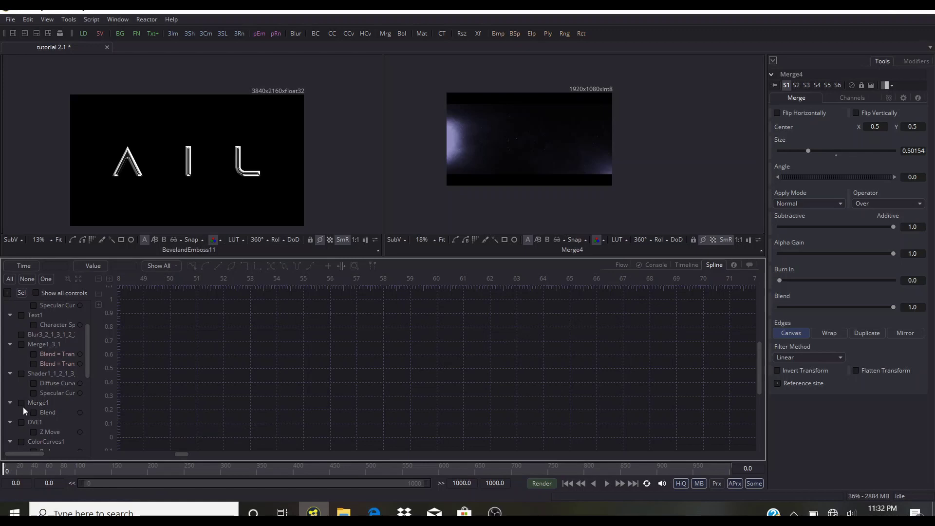
Display DVE1's Z Move curve, fit it in the spline editor, and smooth its keyframes at frames 0 and 40.
left_click(21, 422)
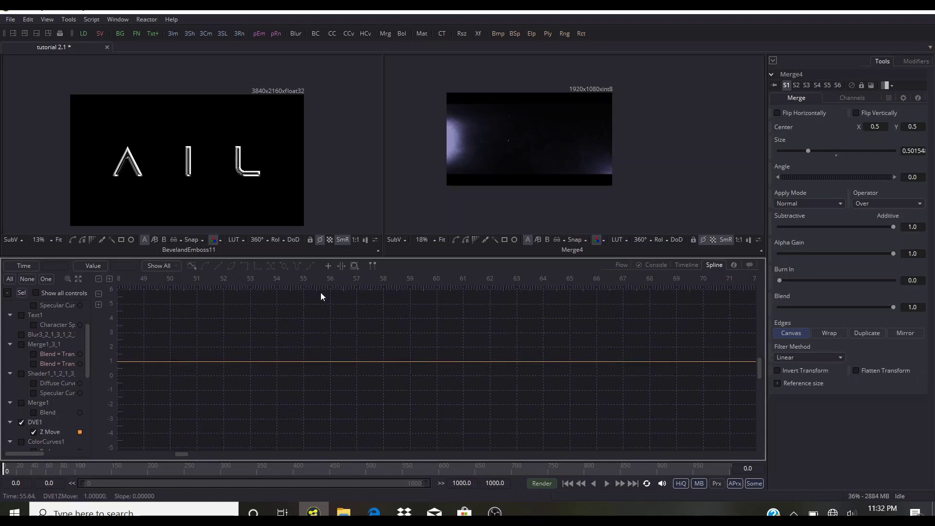
left_click(78, 279)
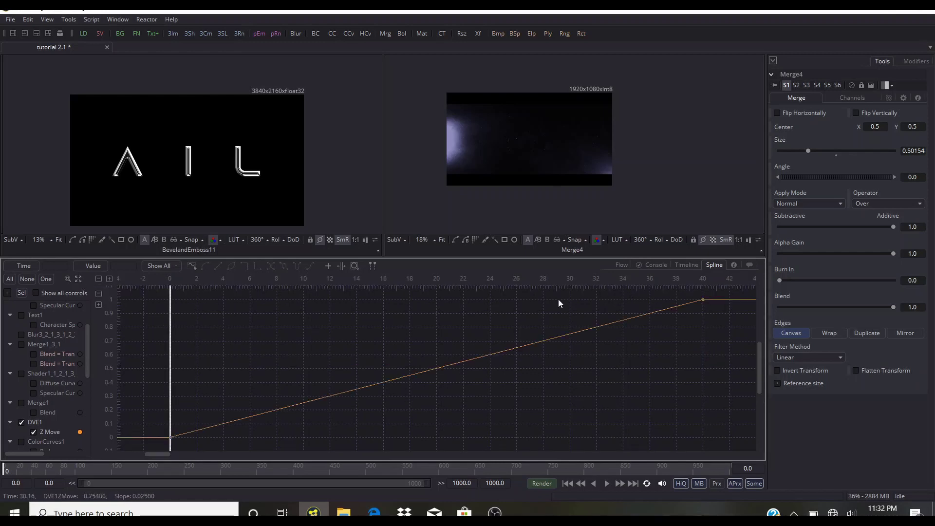
left_click_drag(151, 295, 751, 447)
key("shift+s")
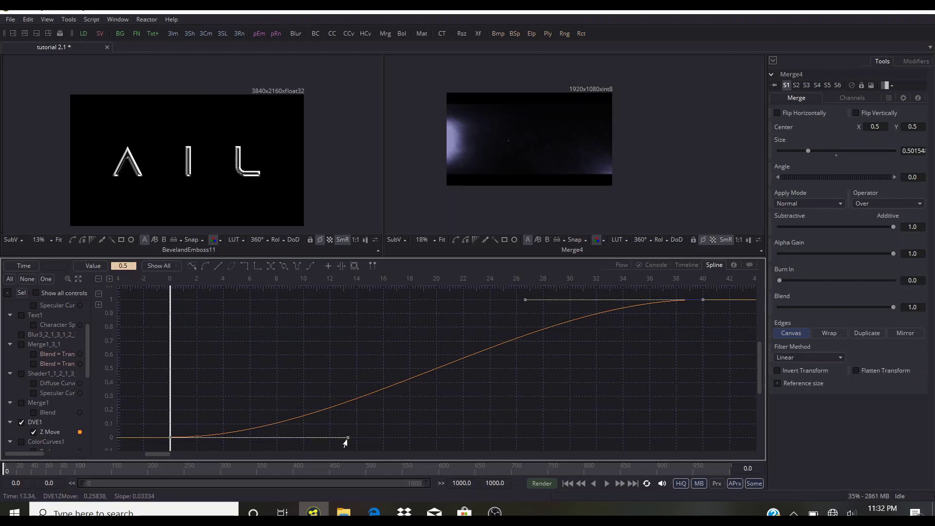
Shape the Z Move curve into a fast-start ease-out by collapsing the first handle and extending the last one past frame 0, then hide it.
left_click_drag(345, 441, 170, 439)
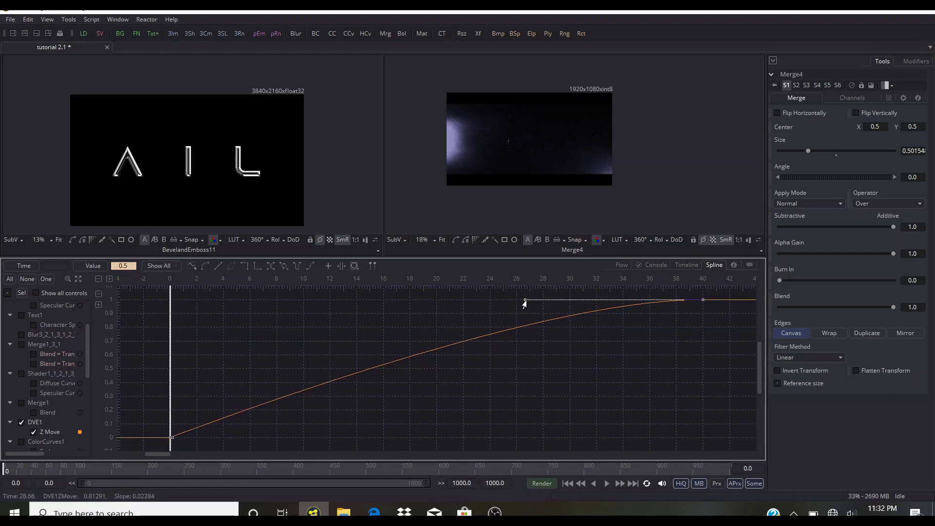
left_click_drag(525, 301, 146, 307)
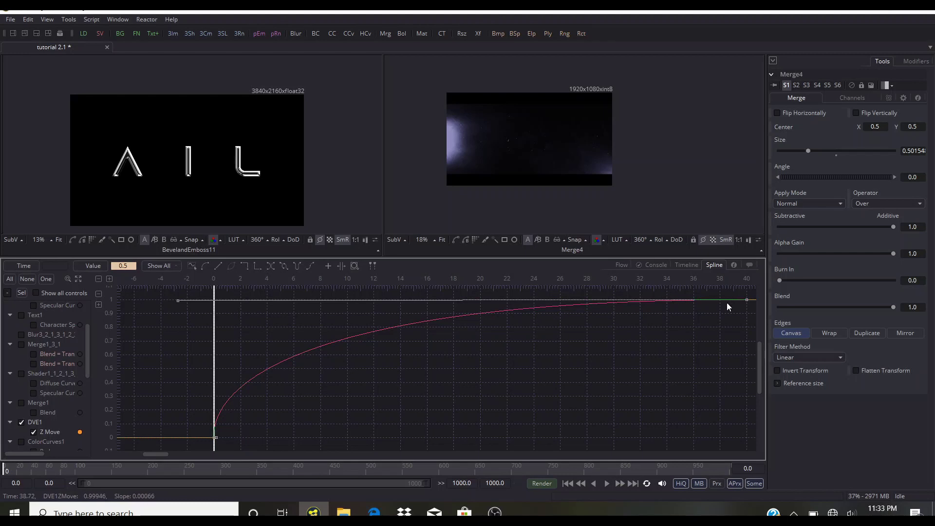
left_click(21, 422)
left_click(21, 422)
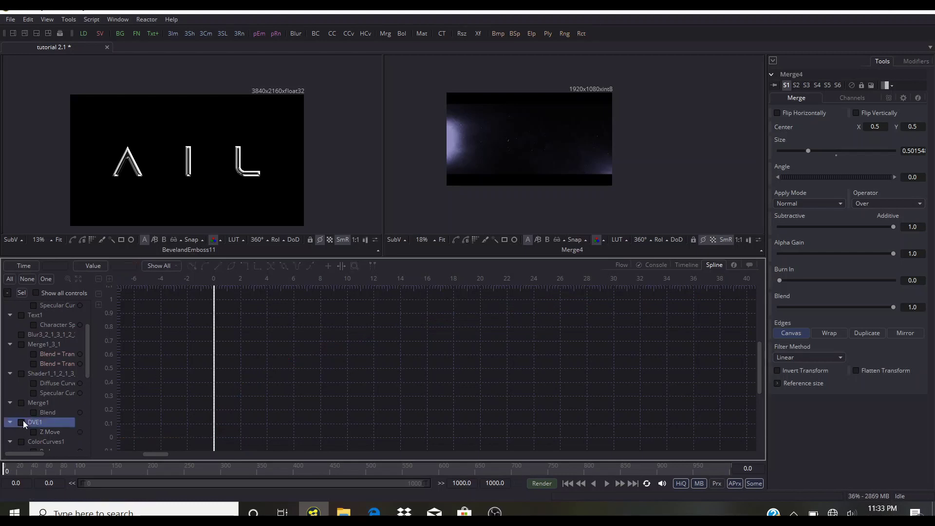
scroll(37, 389, "down", 3)
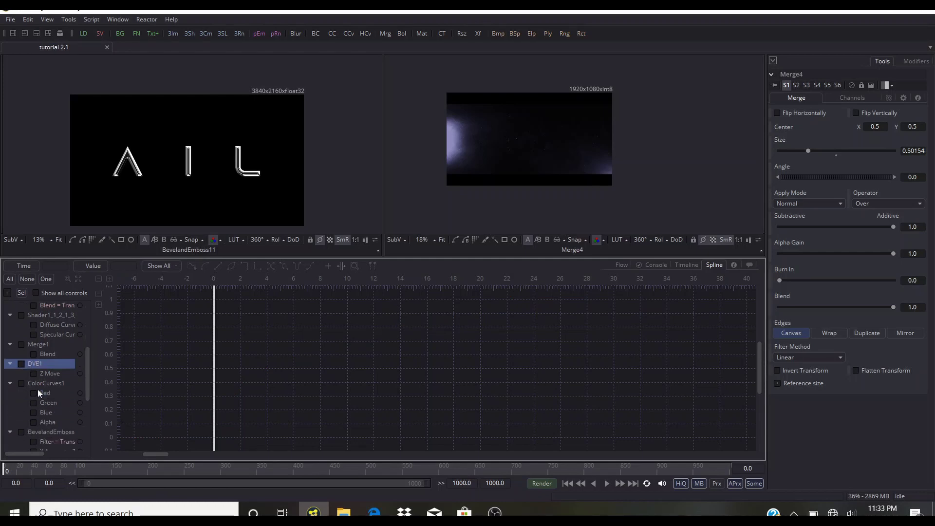
scroll(41, 364, "down", 3)
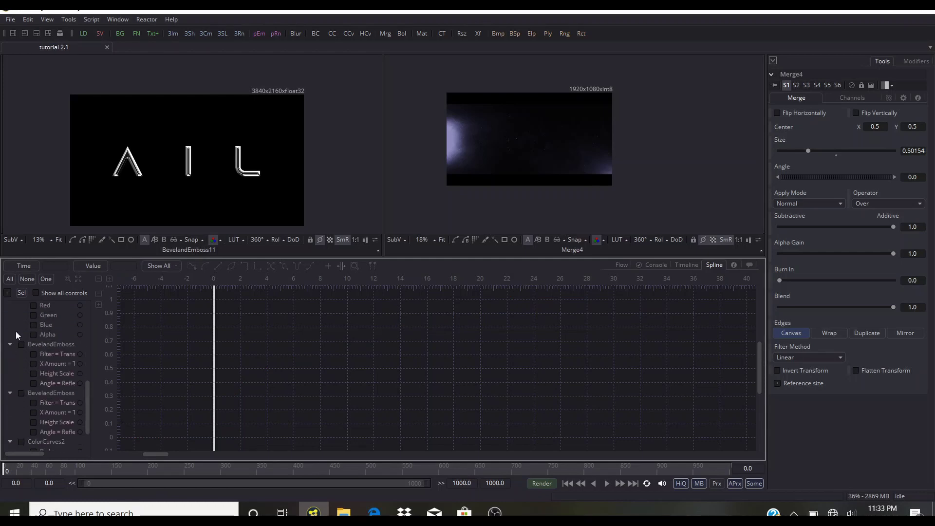
scroll(27, 364, "up", 10)
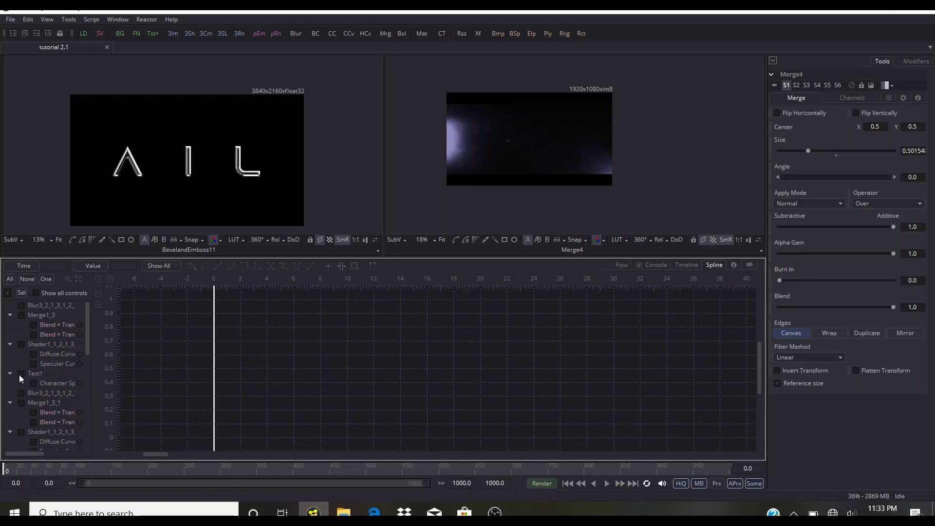
Return to the node flow, make room after the Reflection Map loader, and insert a Transform directly behind it.
left_click(621, 265)
left_click_drag(510, 314, 637, 320)
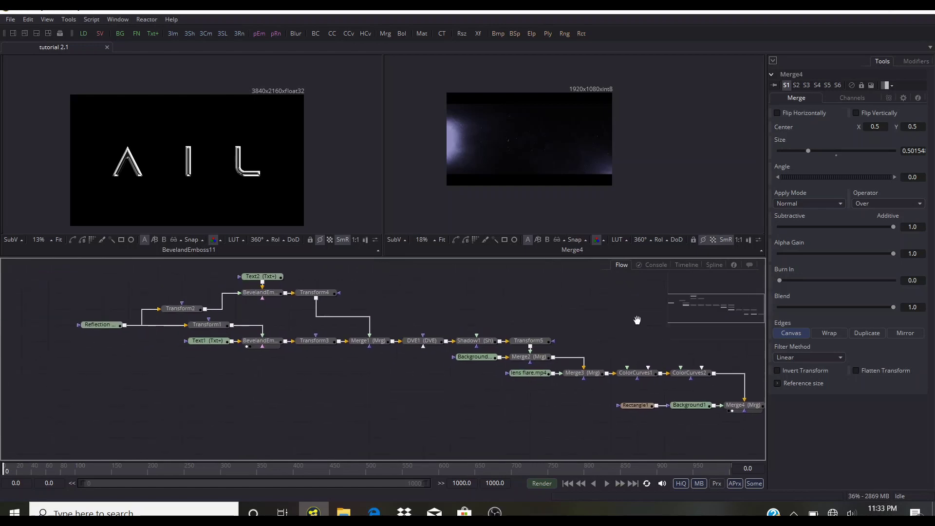
left_click_drag(46, 383, 82, 342)
left_click(214, 341)
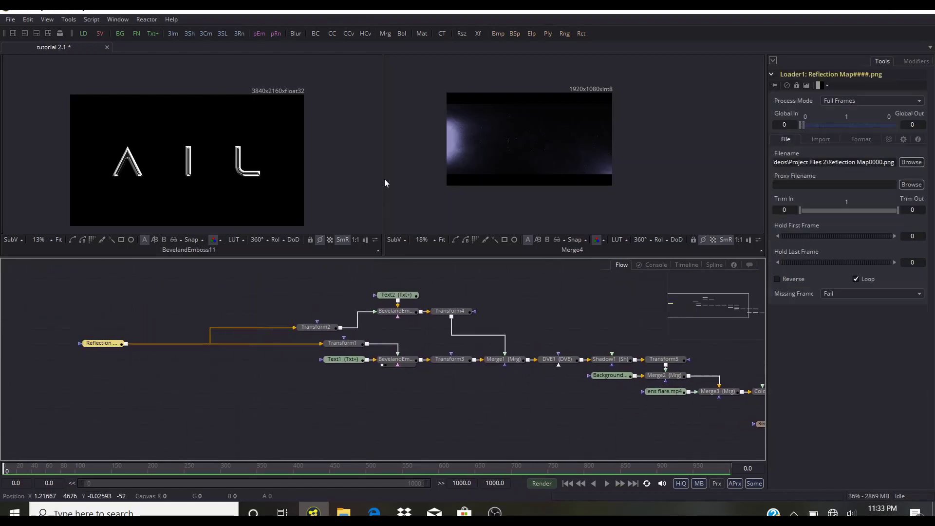
left_click(477, 33)
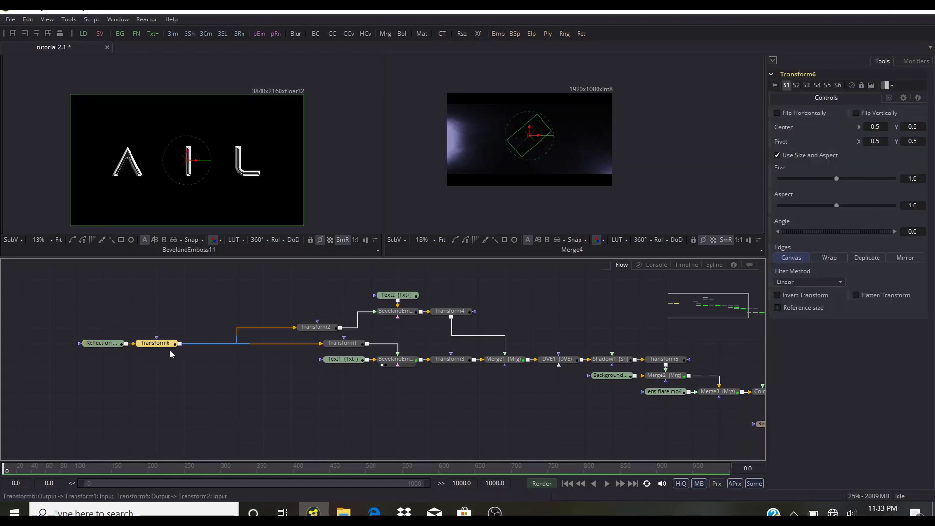
View the new Transform of the reflection map in the first viewer and set its edges to Mirror.
left_click(142, 349)
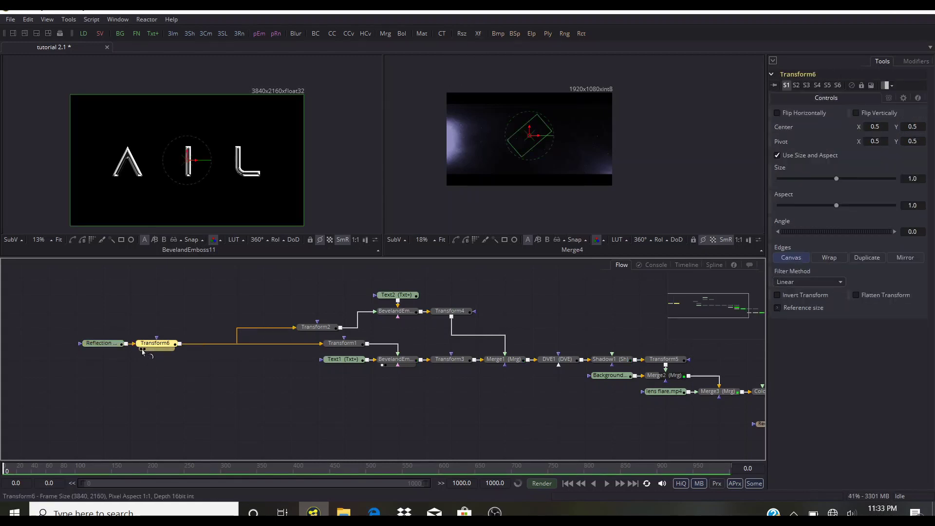
scroll(198, 157, "down", 2)
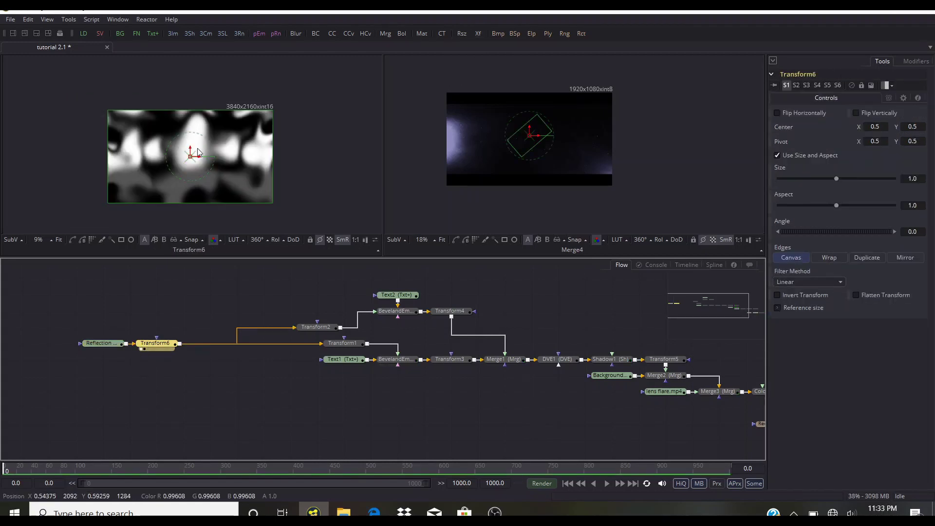
left_click(907, 258)
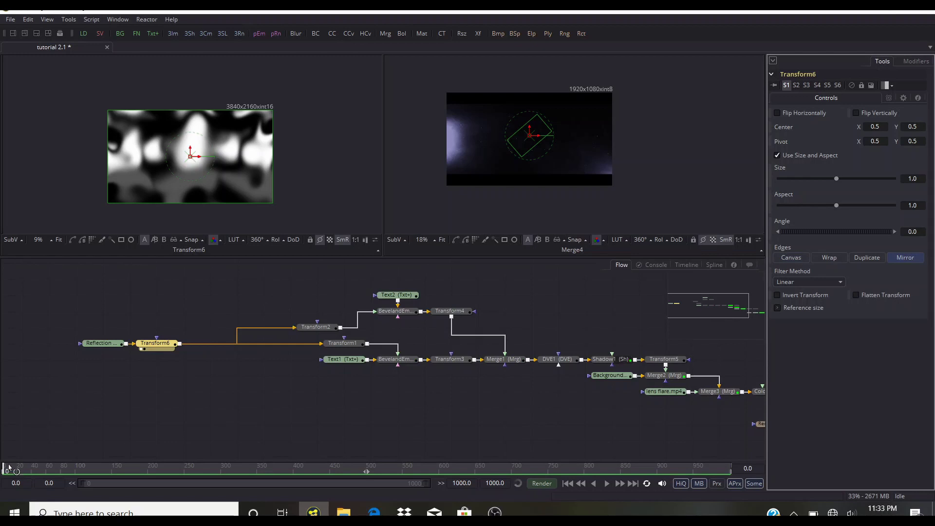
Animate the new Transform's Center, starting at 0.5, 0.5 on frame 0 and shifting horizontally to X about 1.08 on frame 120.
right_click(787, 129)
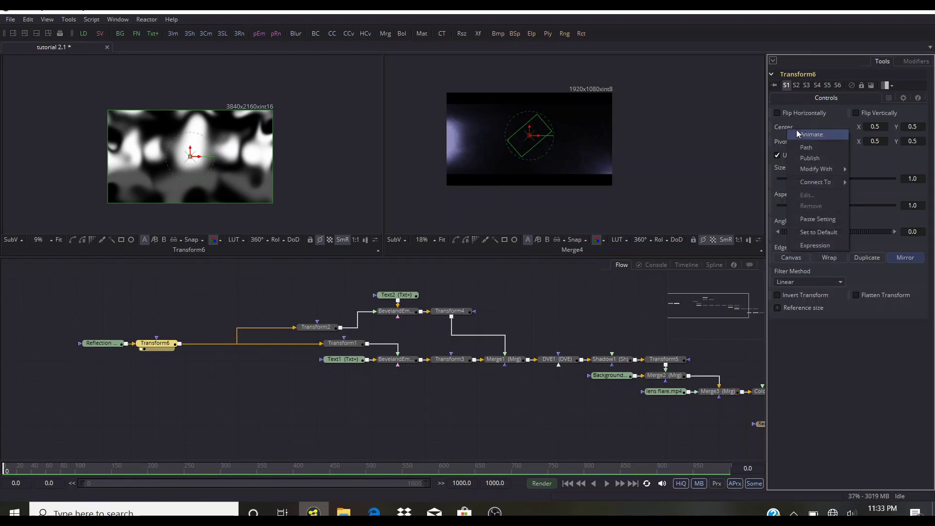
left_click(799, 132)
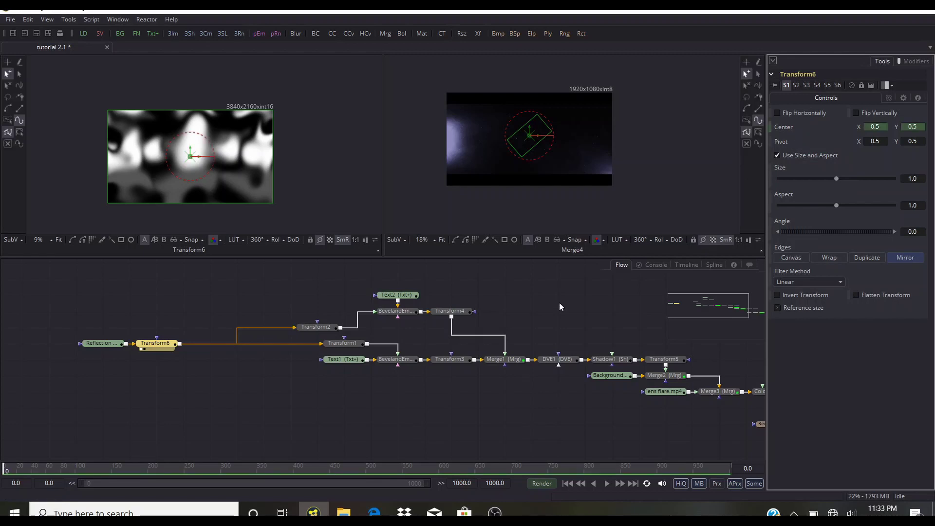
left_click(94, 465)
left_click(586, 483)
left_click(198, 163)
left_click_drag(204, 162, 293, 173)
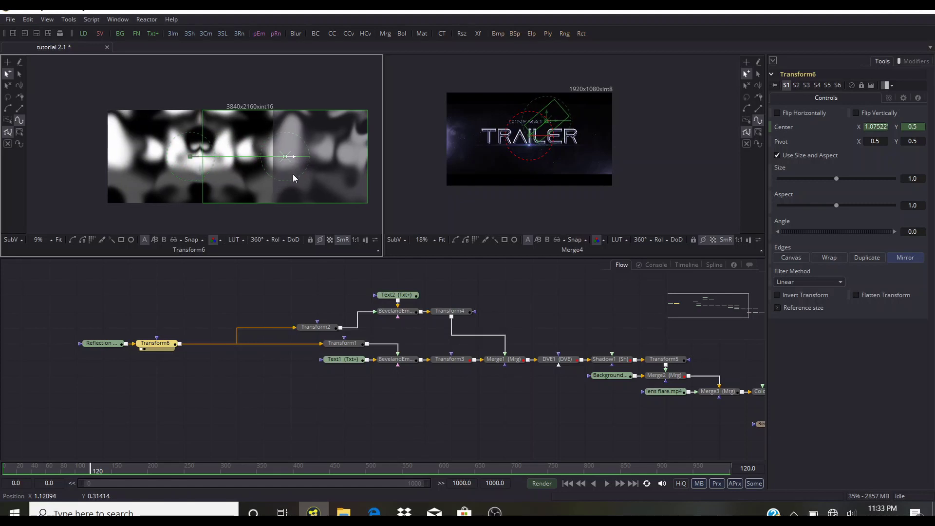
left_click(152, 292)
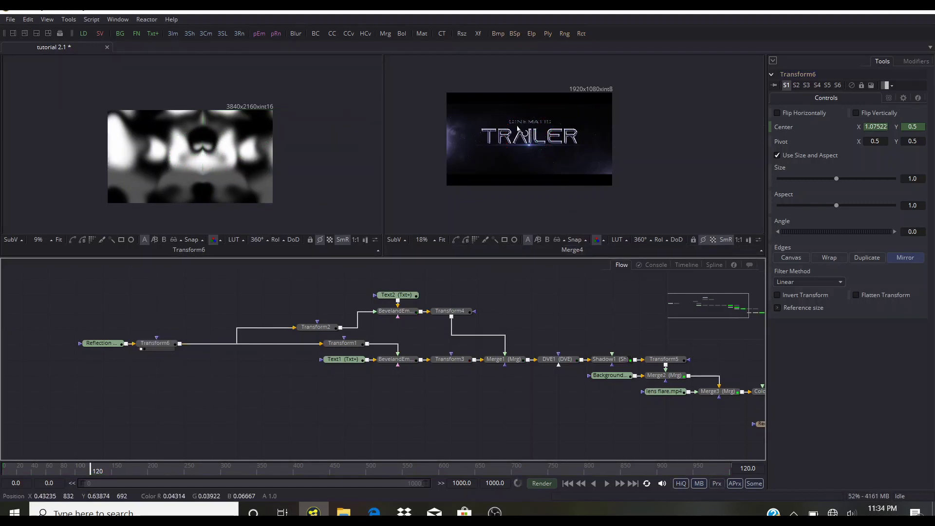
Examine the reflections on the beveled title letters in the final composite at frame 120.
scroll(522, 132, "up", 3)
scroll(536, 146, "down", 3)
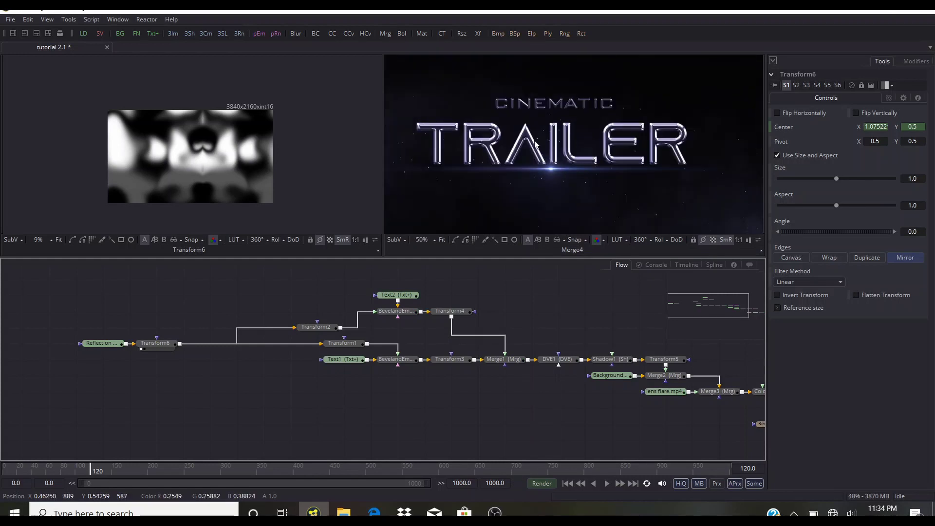
scroll(543, 129, "up", 3)
scroll(544, 129, "down", 4)
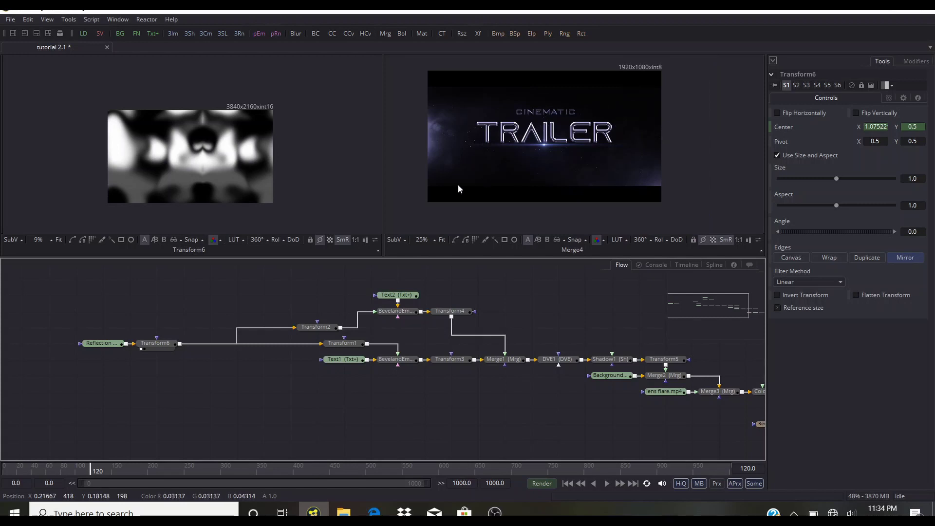
left_click_drag(487, 172, 491, 180)
scroll(501, 142, "up", 3)
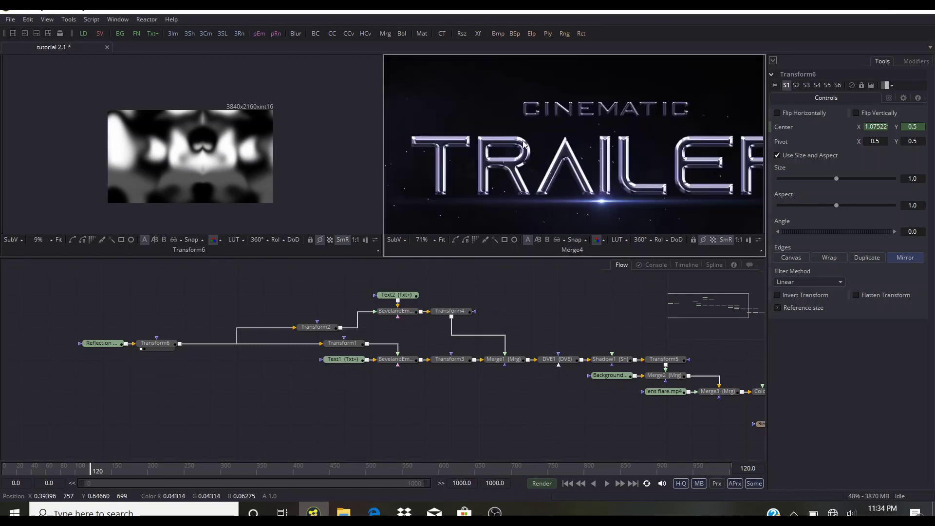
scroll(509, 143, "up", 3)
scroll(512, 144, "down", 3)
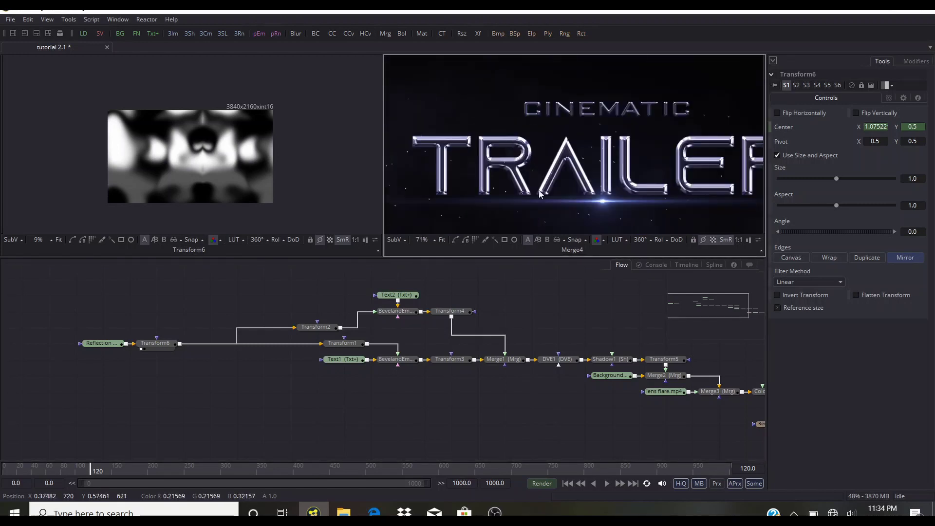
scroll(541, 153, "down", 2)
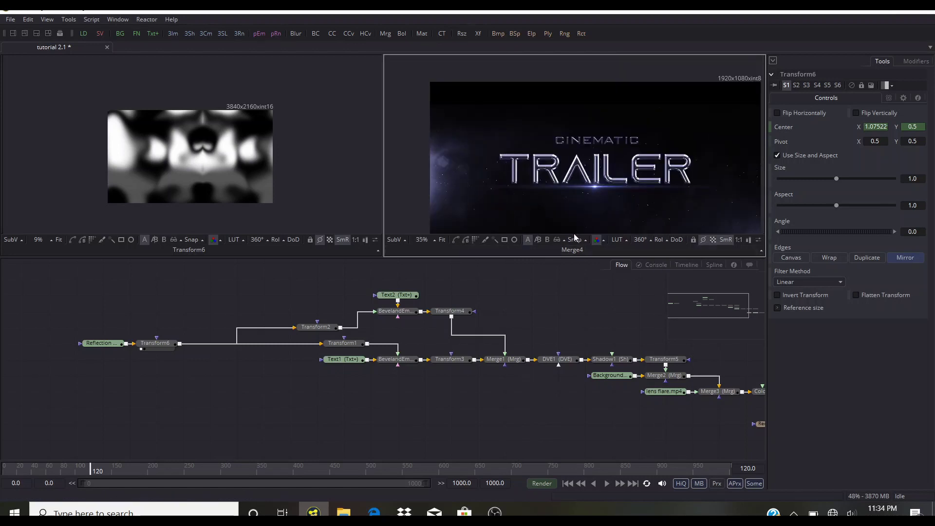
Fit the reflection Transform's path displacement curve in the spline editor and smooth its keyframes at frames 0 and 120.
left_click(712, 265)
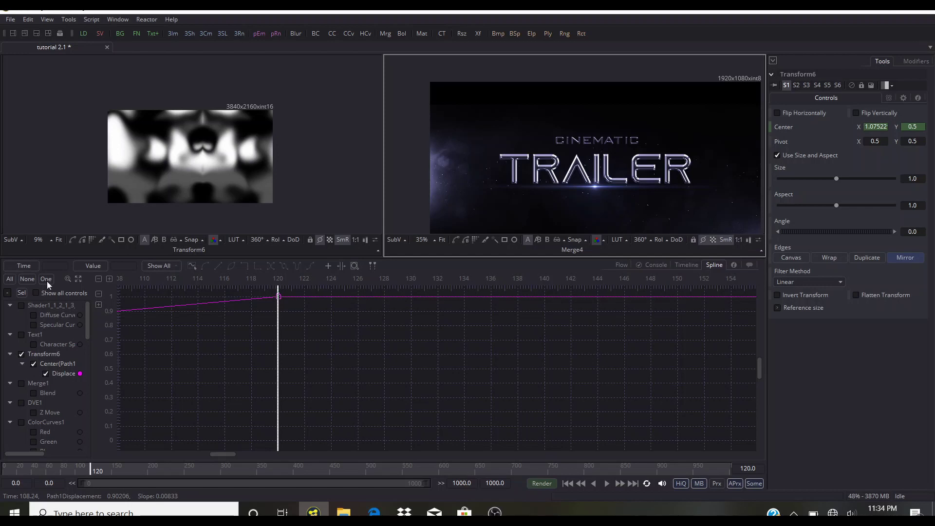
left_click(79, 279)
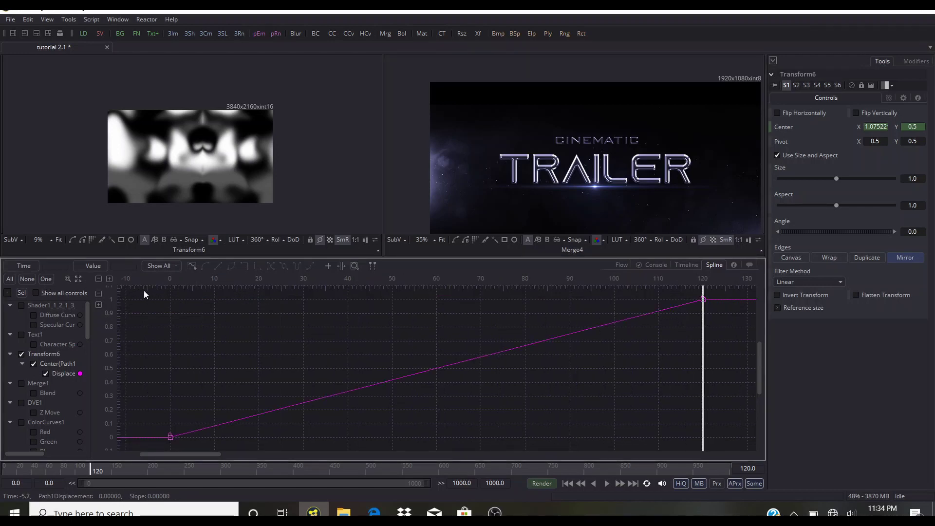
left_click_drag(140, 291, 750, 452)
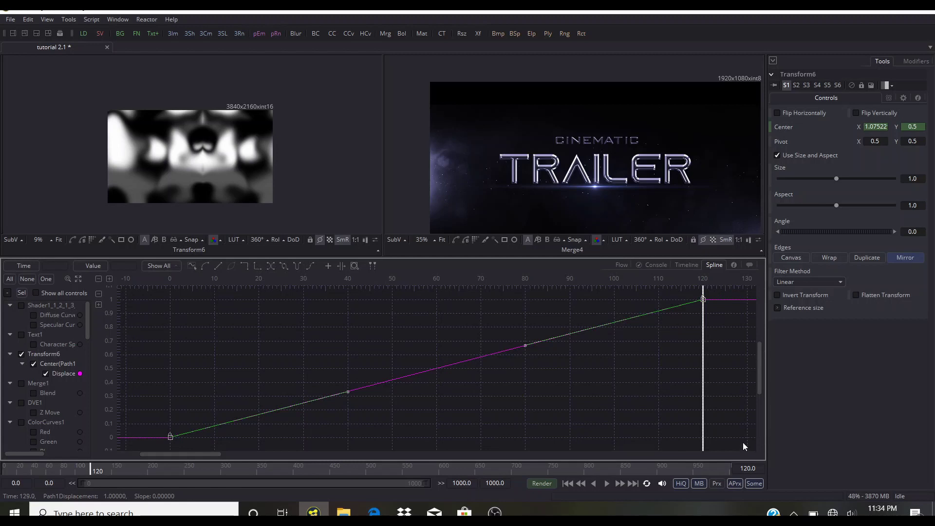
key("shift+s")
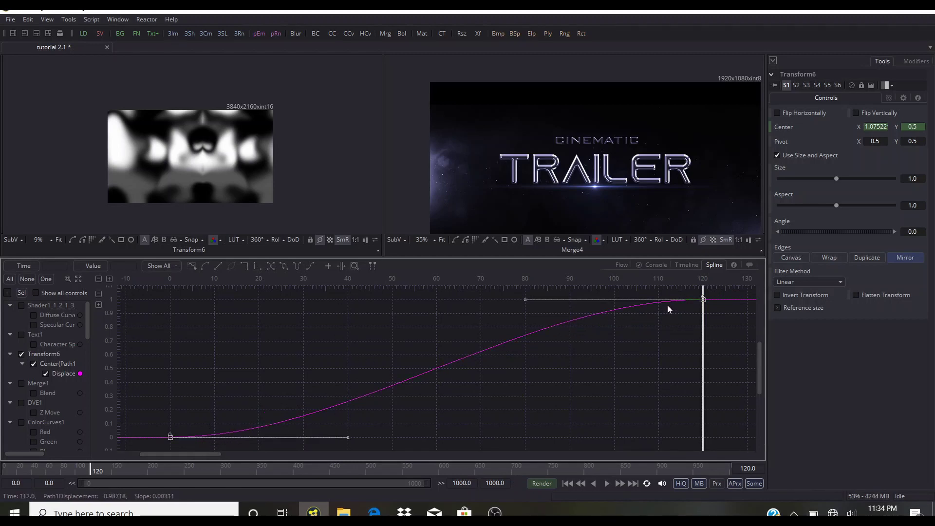
Return to the node flow and inspect the finished title from Merge4, both as a whole and close up.
left_click(621, 264)
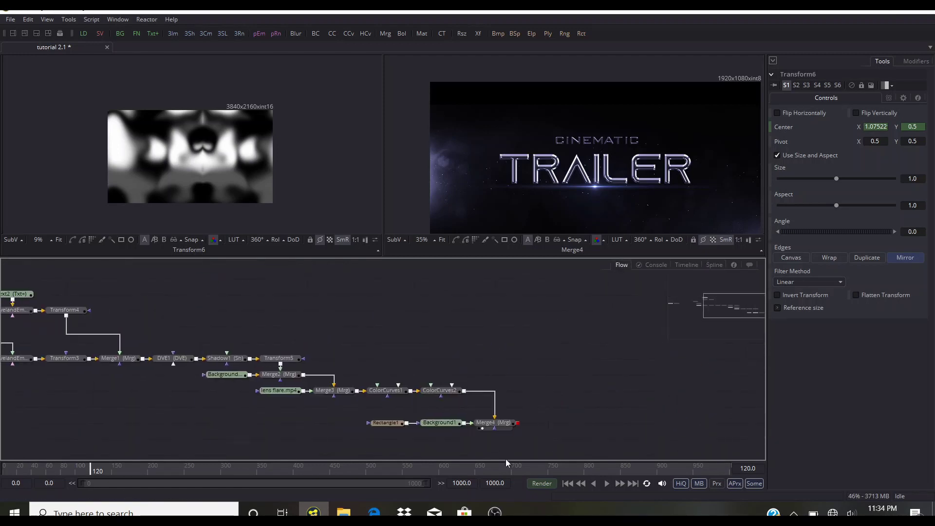
left_click(506, 422)
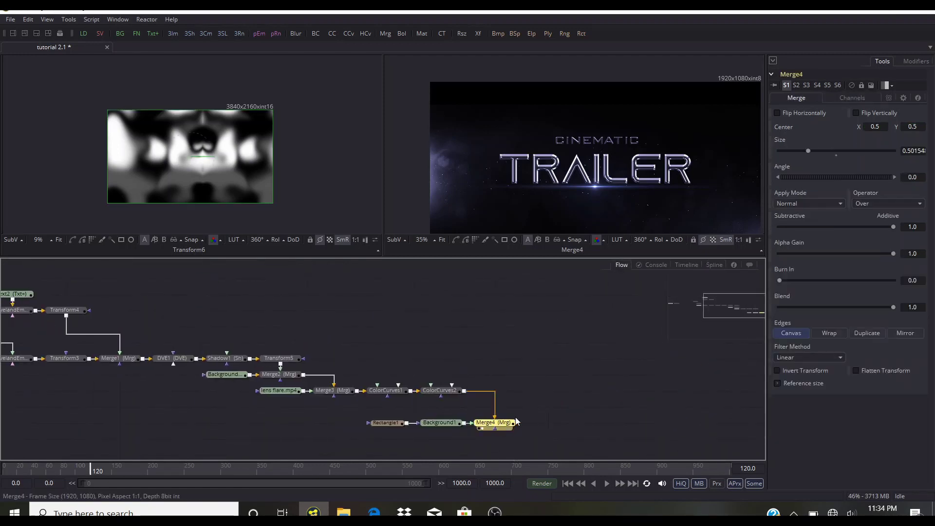
left_click(578, 356)
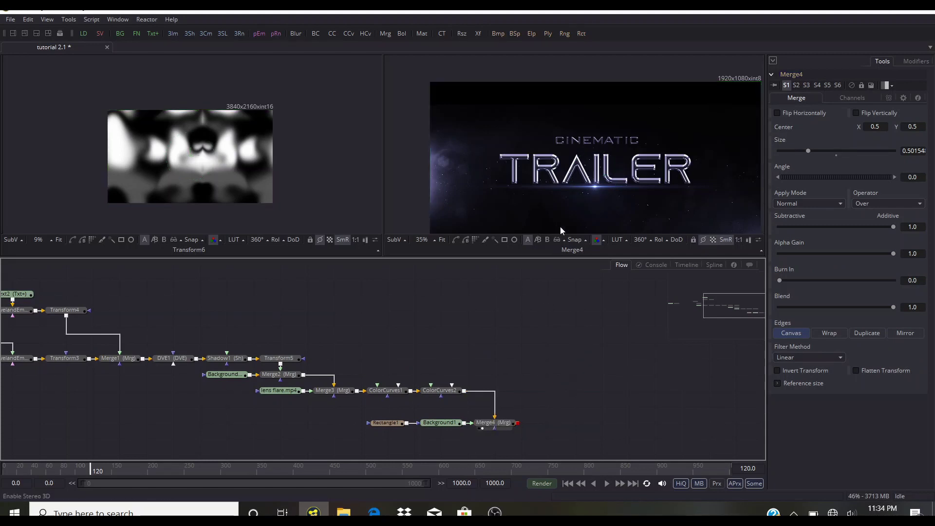
scroll(578, 176, "down", 2)
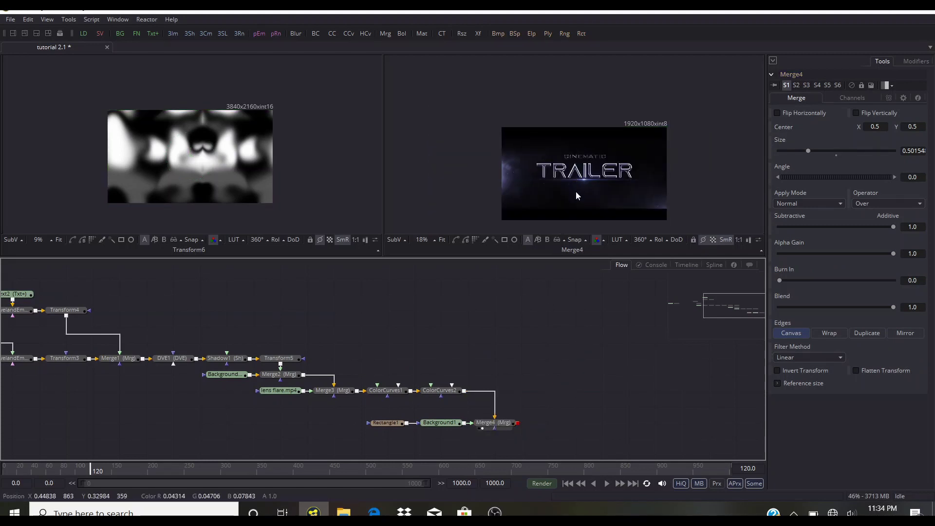
scroll(577, 172, "up", 1)
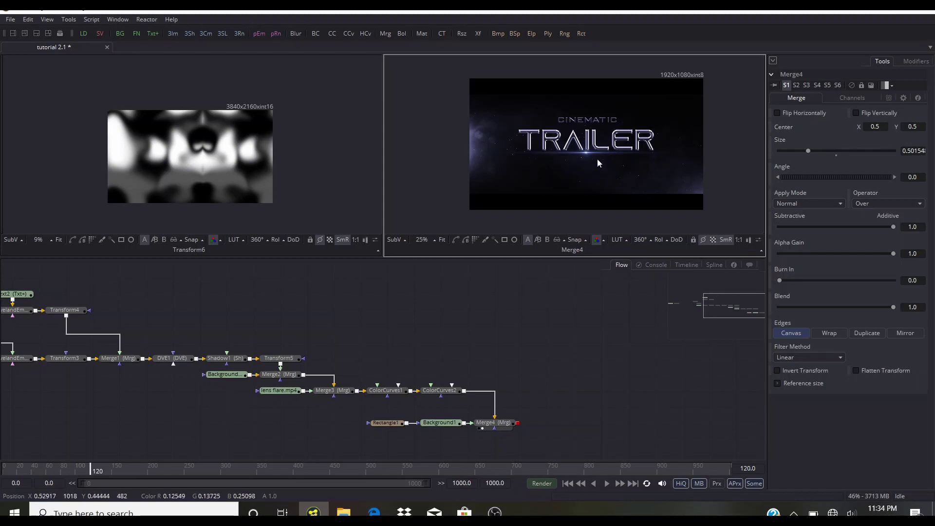
scroll(588, 141, "up", 4)
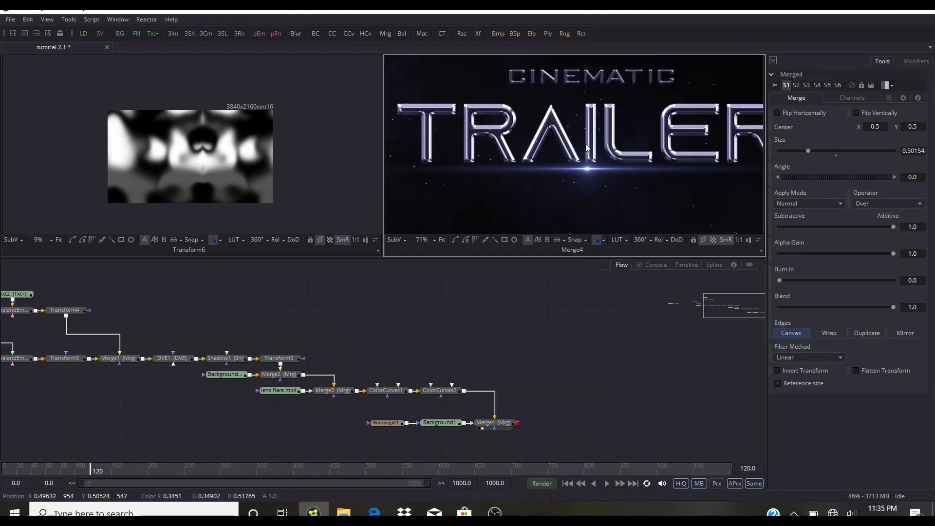
scroll(591, 129, "down", 3)
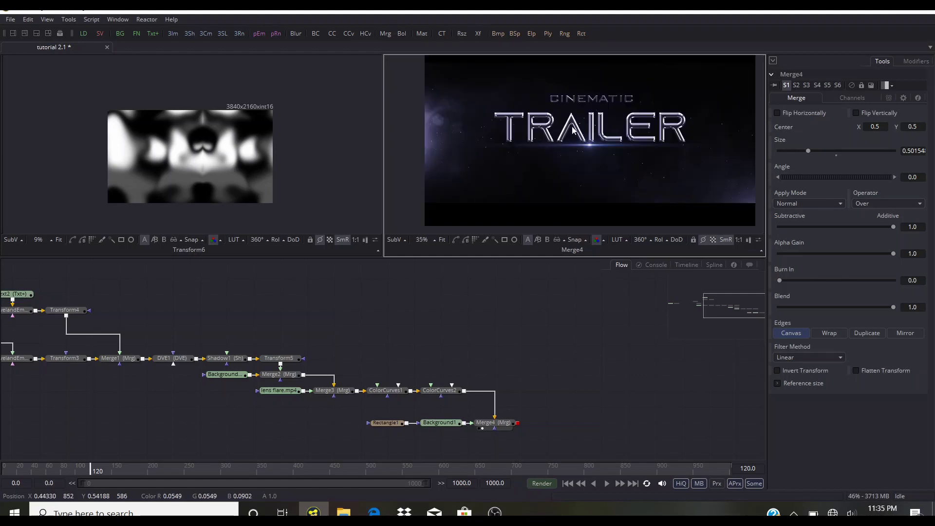